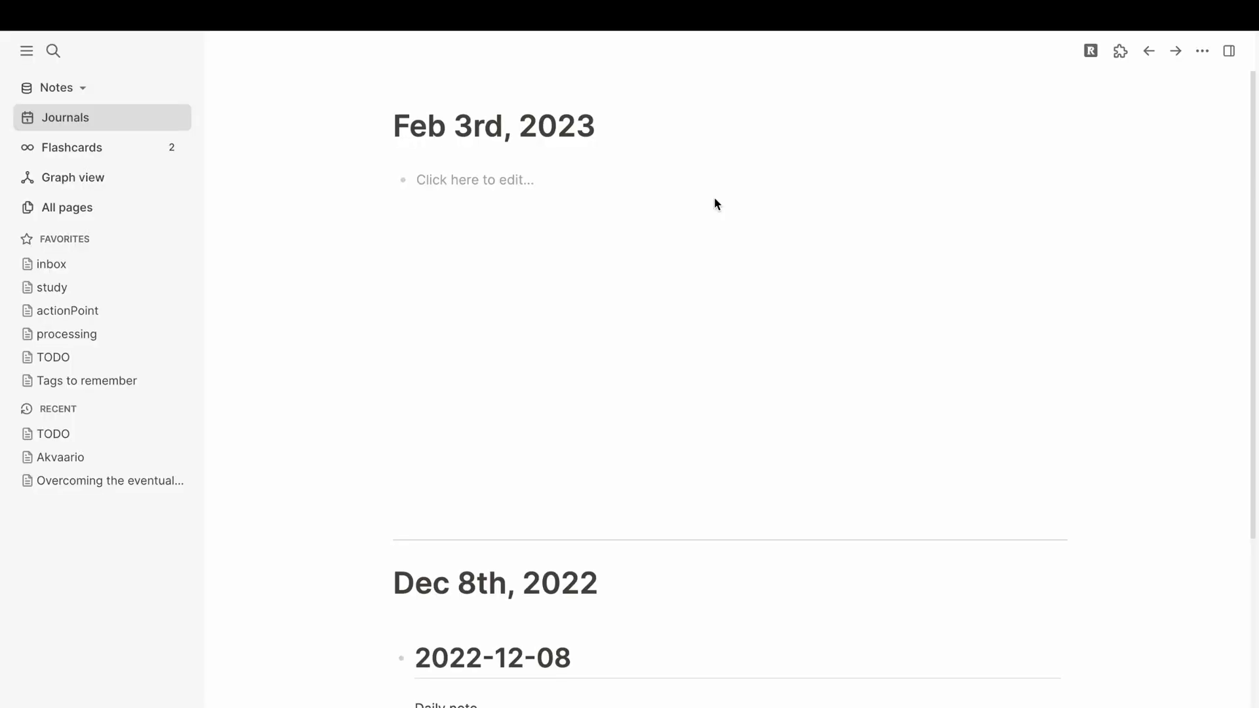
Scroll down the Logseq Journals page to the December and November 2022 entries.
{"action": "scroll", "coordinate": [715, 204], "scroll_direction": "down", "scroll_amount": 6}
{"action": "scroll", "coordinate": [715, 203], "scroll_direction": "down", "scroll_amount": 8}
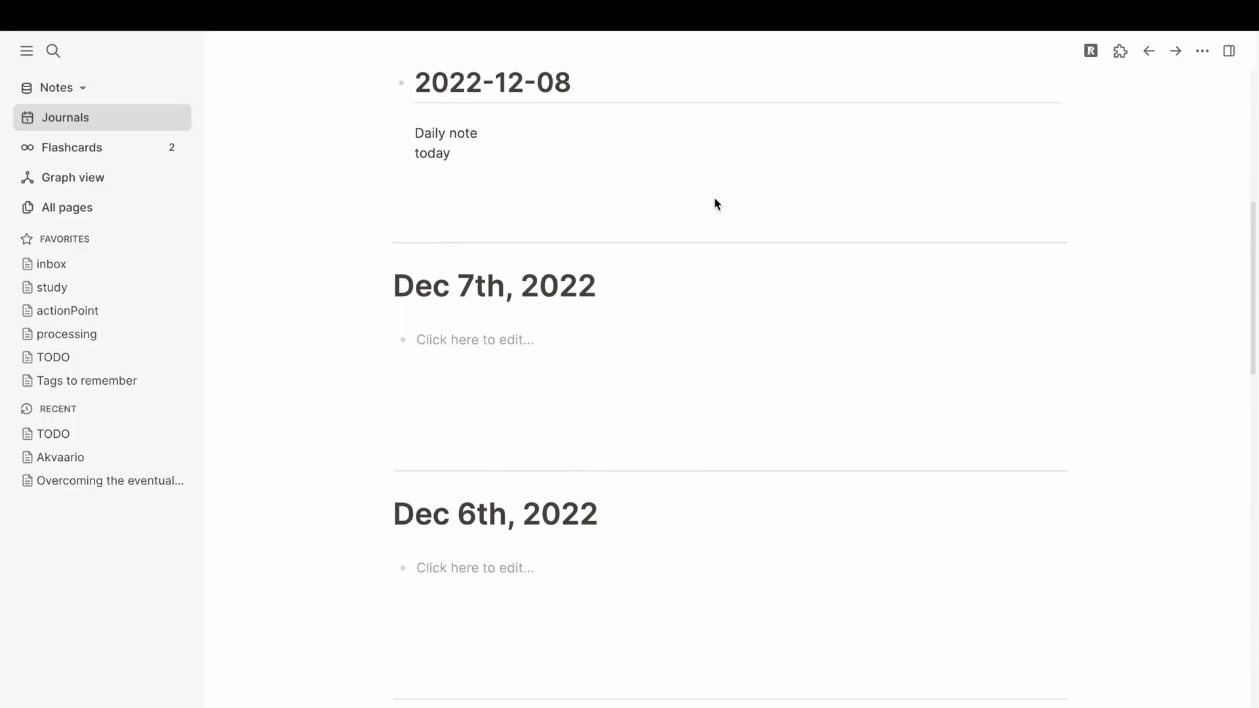
{"action": "scroll", "coordinate": [714, 204], "scroll_direction": "down", "scroll_amount": 10}
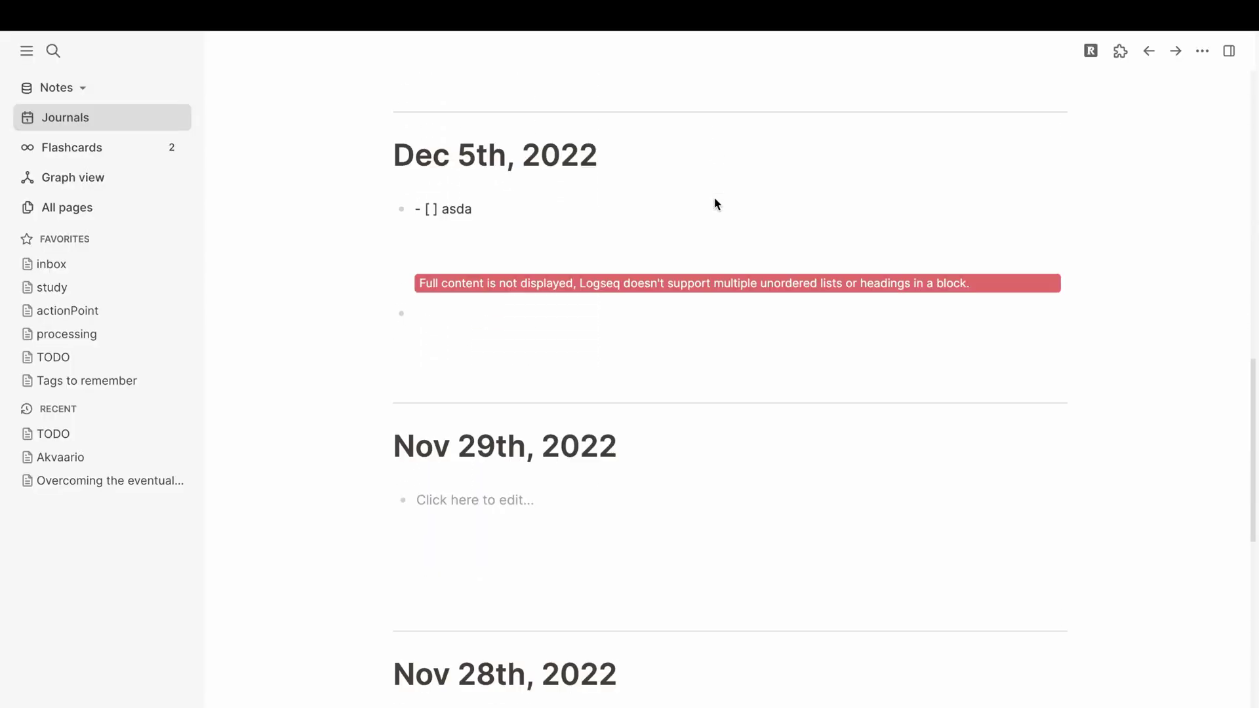
{"action": "scroll", "coordinate": [714, 203], "scroll_direction": "down", "scroll_amount": 1}
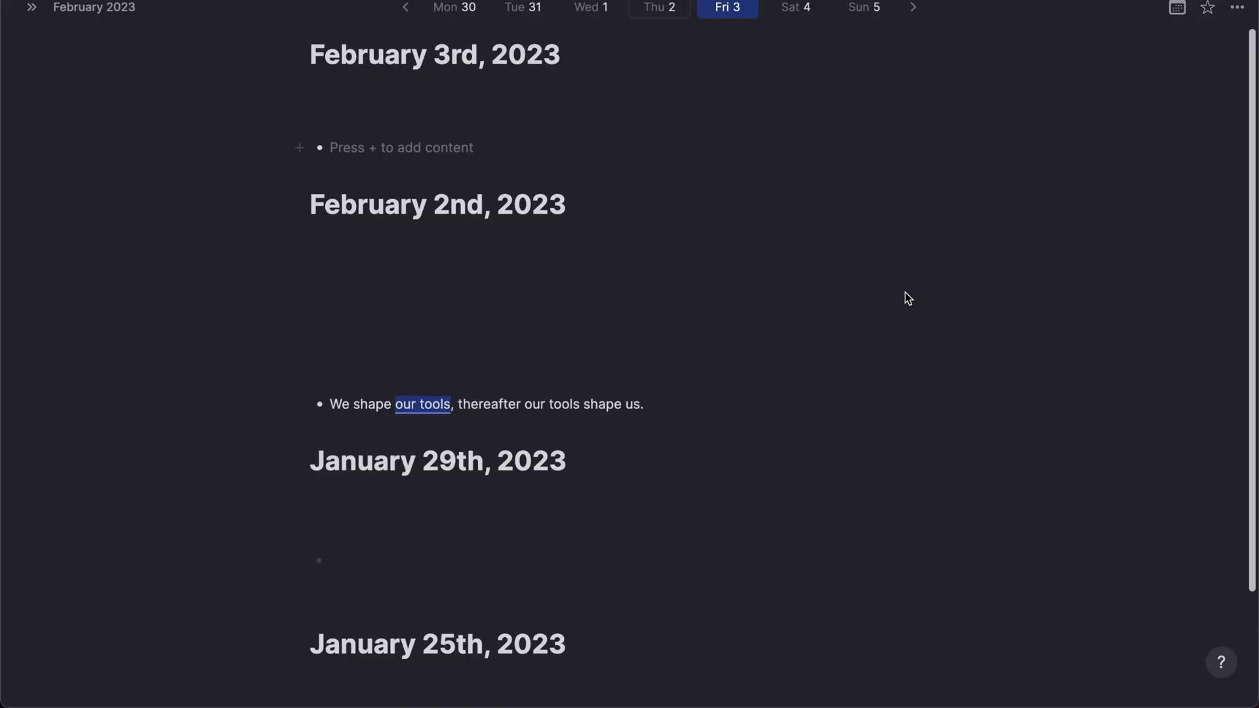
{"action": "scroll", "coordinate": [908, 299], "scroll_direction": "down", "scroll_amount": 3}
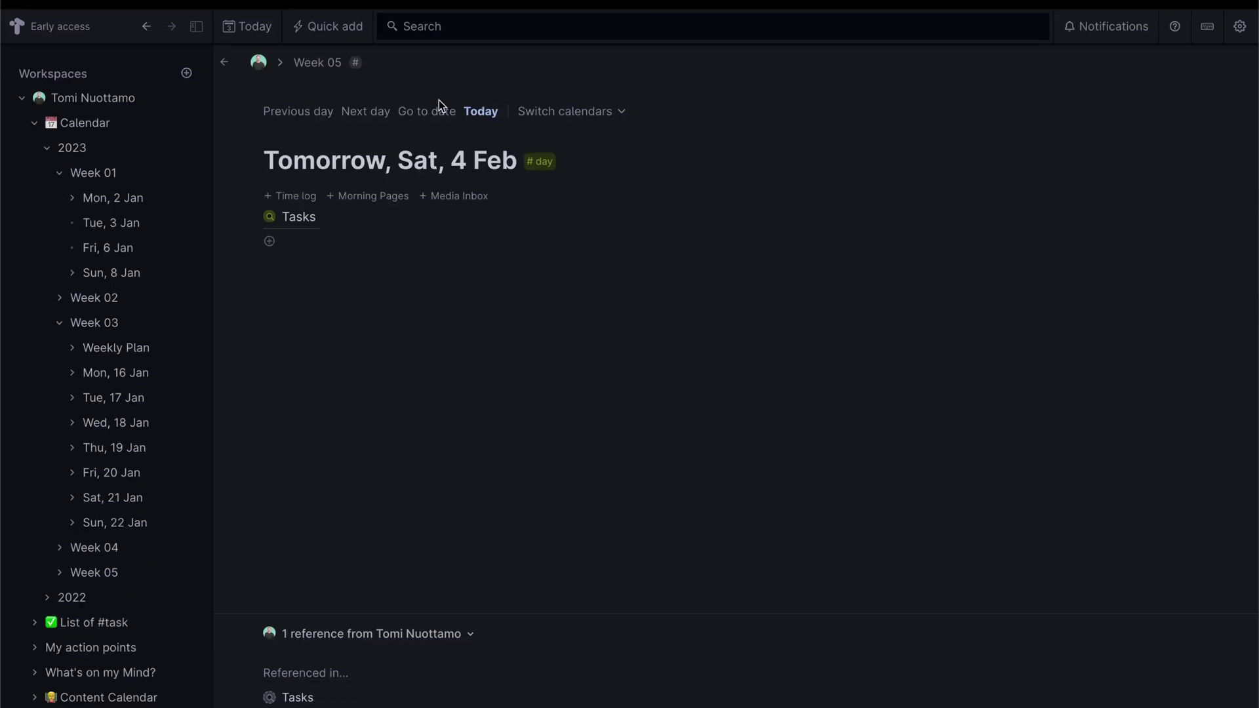
On Saturday 4 Feb's daily page, add the line 'This is a d book highlight I stumbled upon'.
{"action": "left_click", "coordinate": [367, 113]}
{"action": "left_click", "coordinate": [369, 112]}
{"action": "left_click", "coordinate": [299, 111]}
{"action": "left_click", "coordinate": [298, 111]}
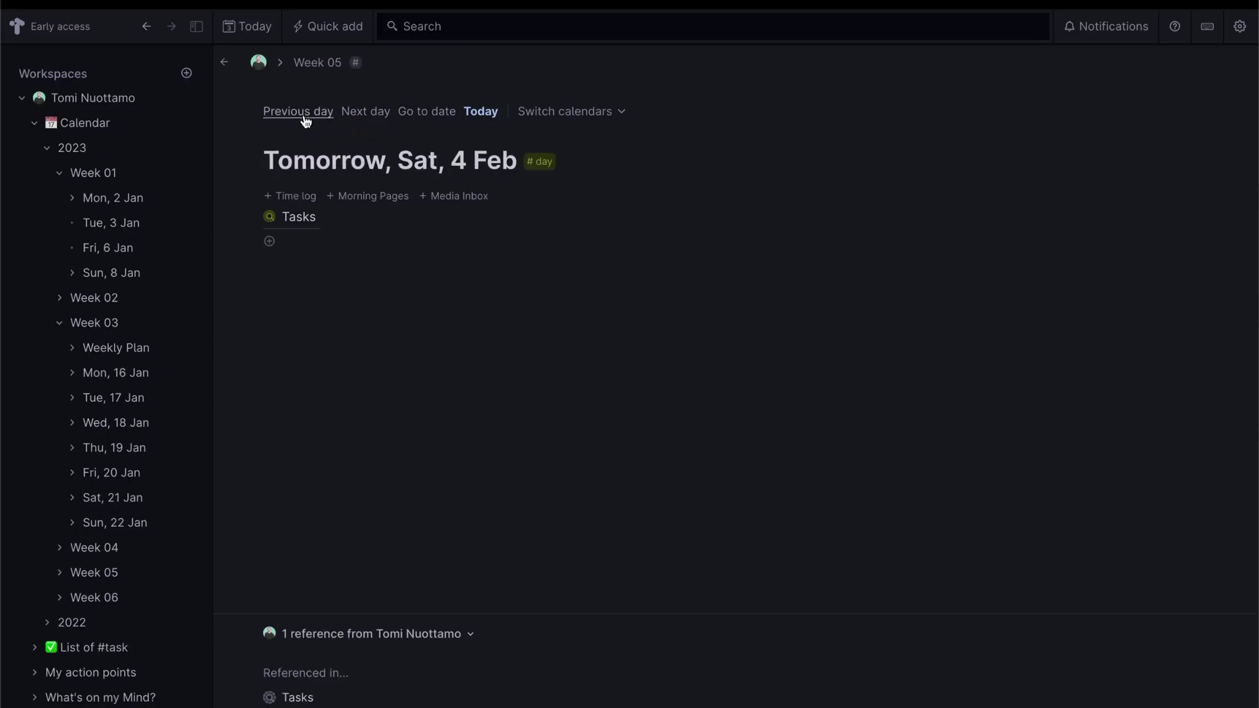
{"action": "left_click", "coordinate": [269, 240]}
{"action": "type", "text": "This is a daily note"}
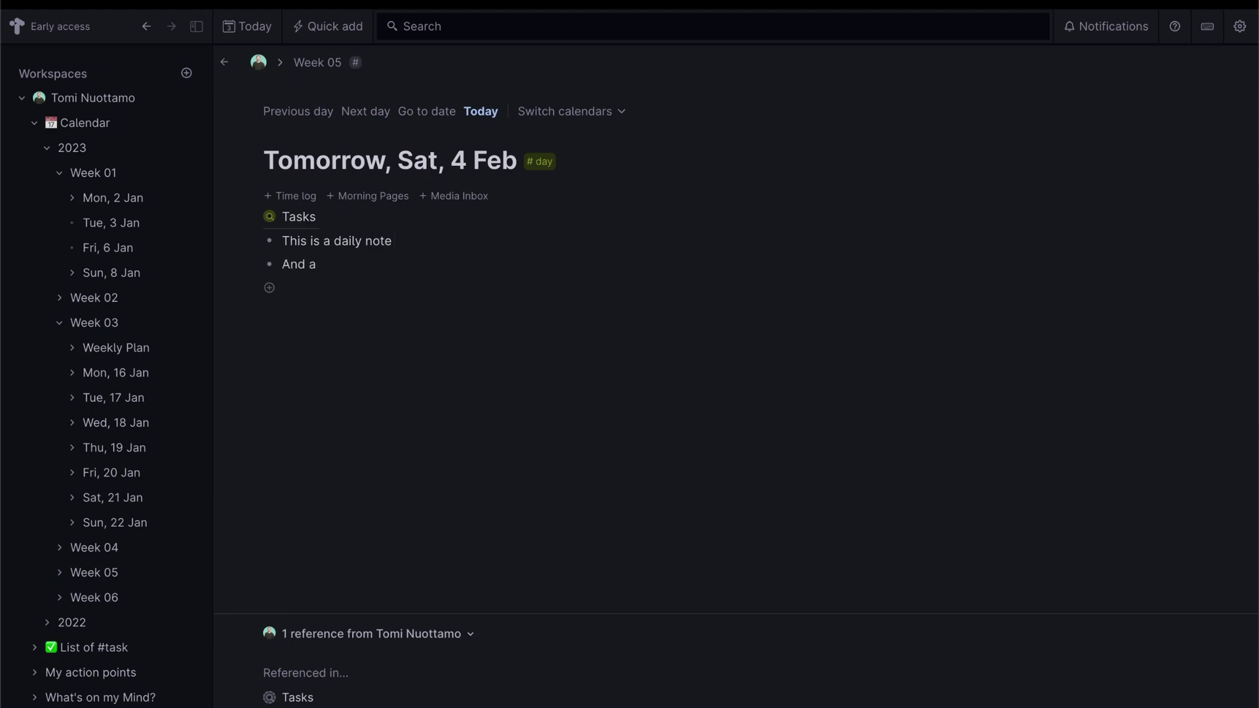
{"action": "type", "text": " book highlight I stumbled upon"}
Nest the quote 'courage is going from failure to failure without losing enthusiasm' - Winston Churchill, tagged #highlight.
{"action": "key", "text": "BackSpace"}
{"action": "key", "text": "BackSpace"}
{"action": "key", "text": "BackSpace"}
{"action": "key", "text": "BackSpace"}
{"action": "type", "text": "courage is going from failure to failure without losing enthusiasm"}
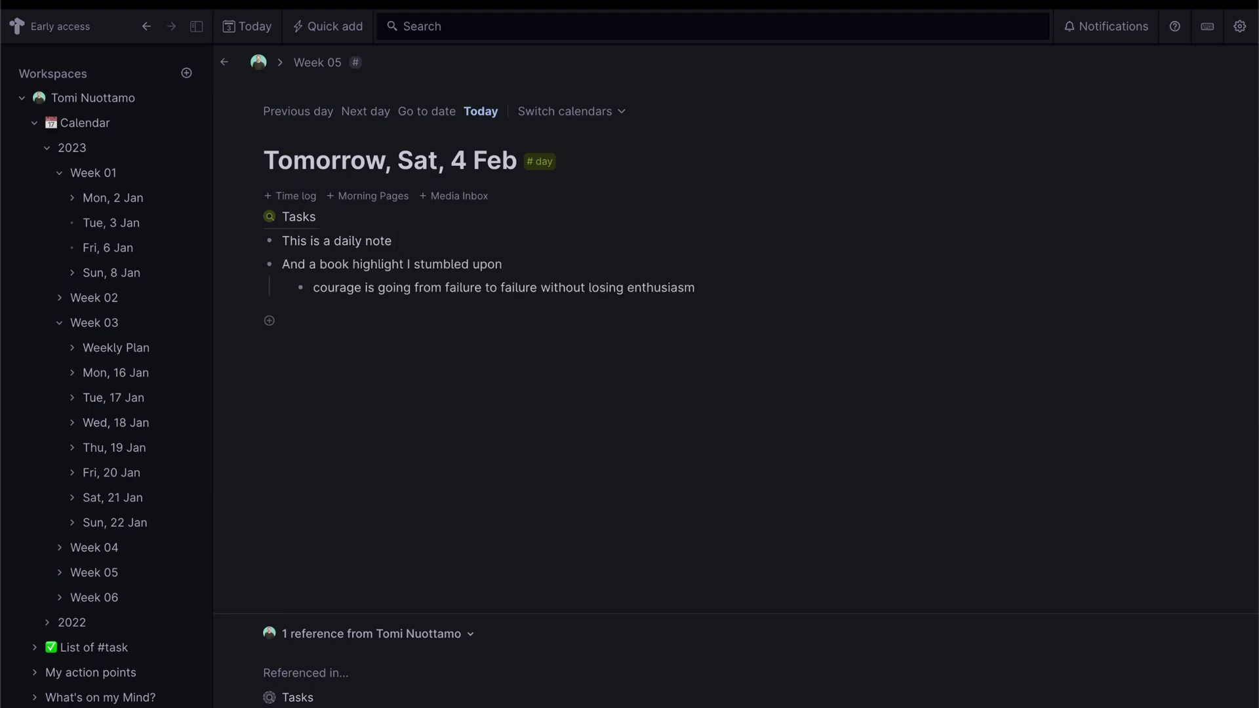
{"action": "key", "text": "Home"}
{"action": "type", "text": "\""}
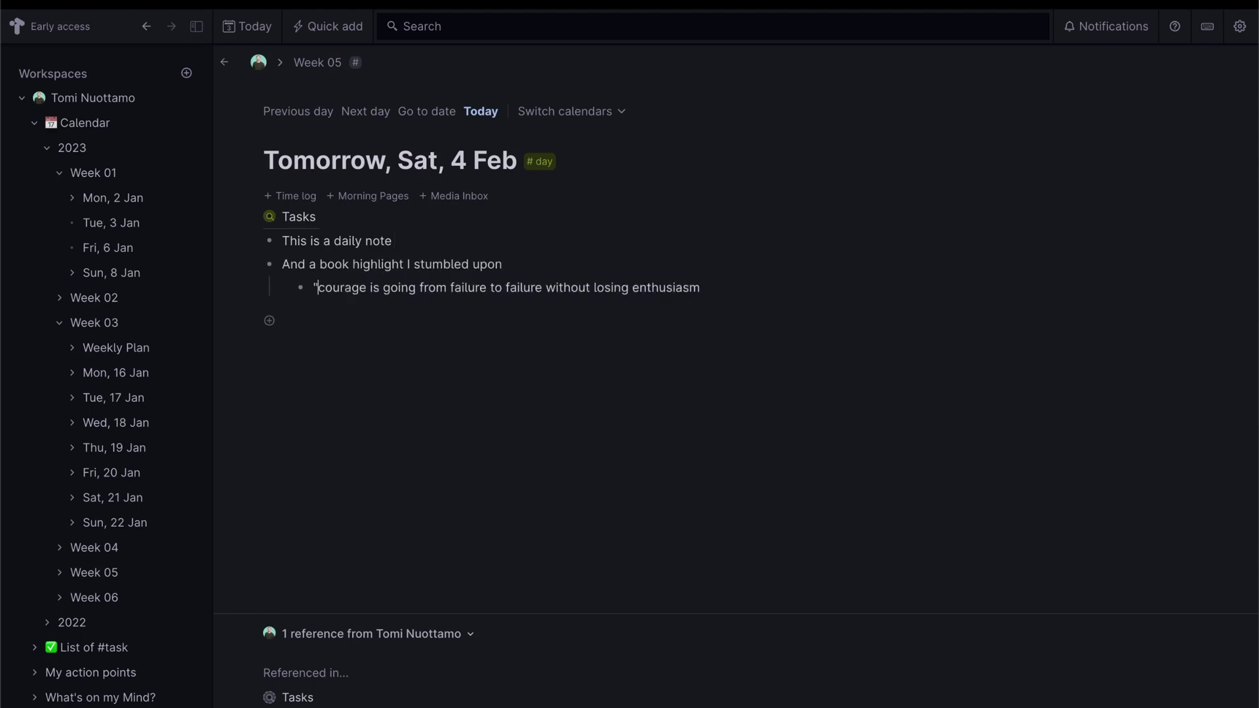
{"action": "type", "text": " - Winston Churchill"}
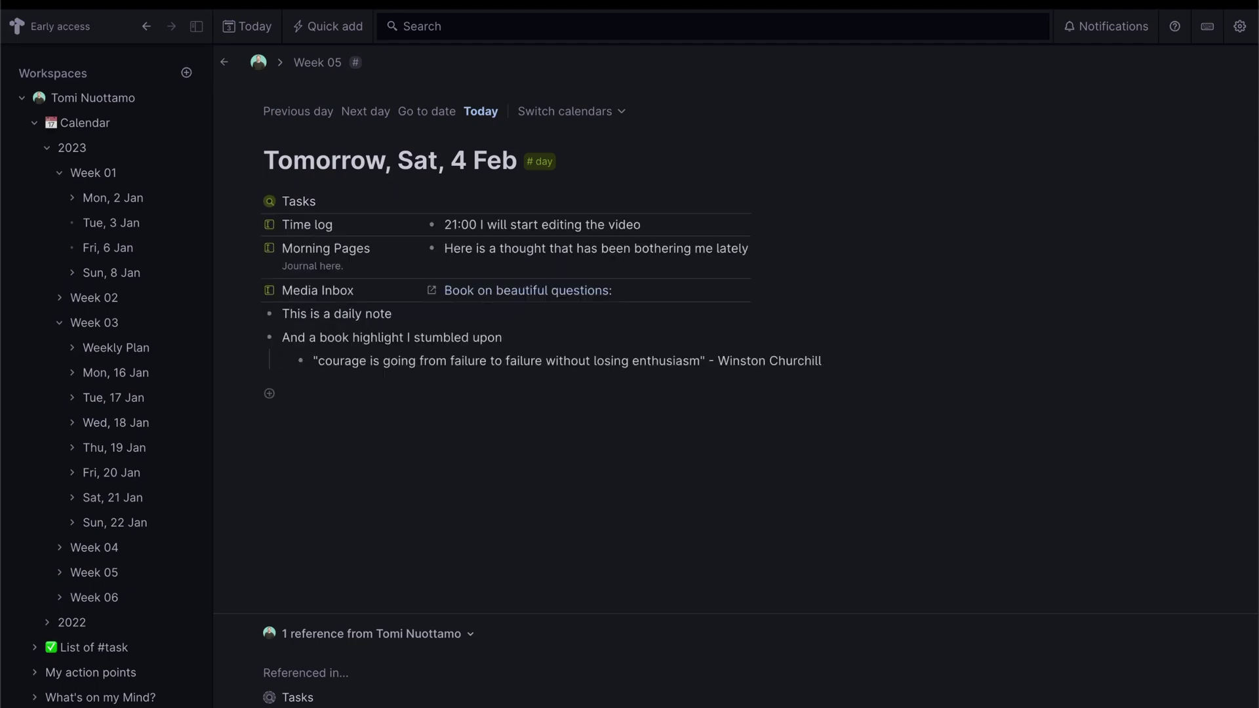
{"action": "type", "text": " #"}
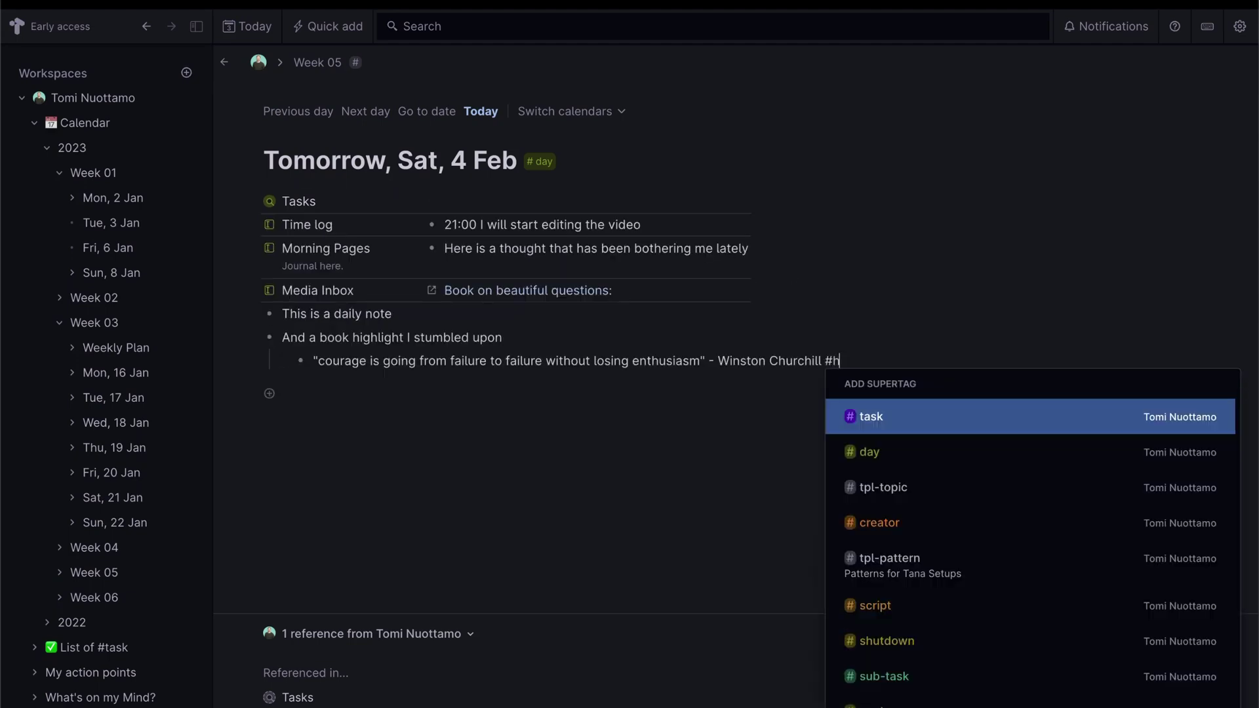
{"action": "type", "text": "high"}
{"action": "key", "text": "Return"}
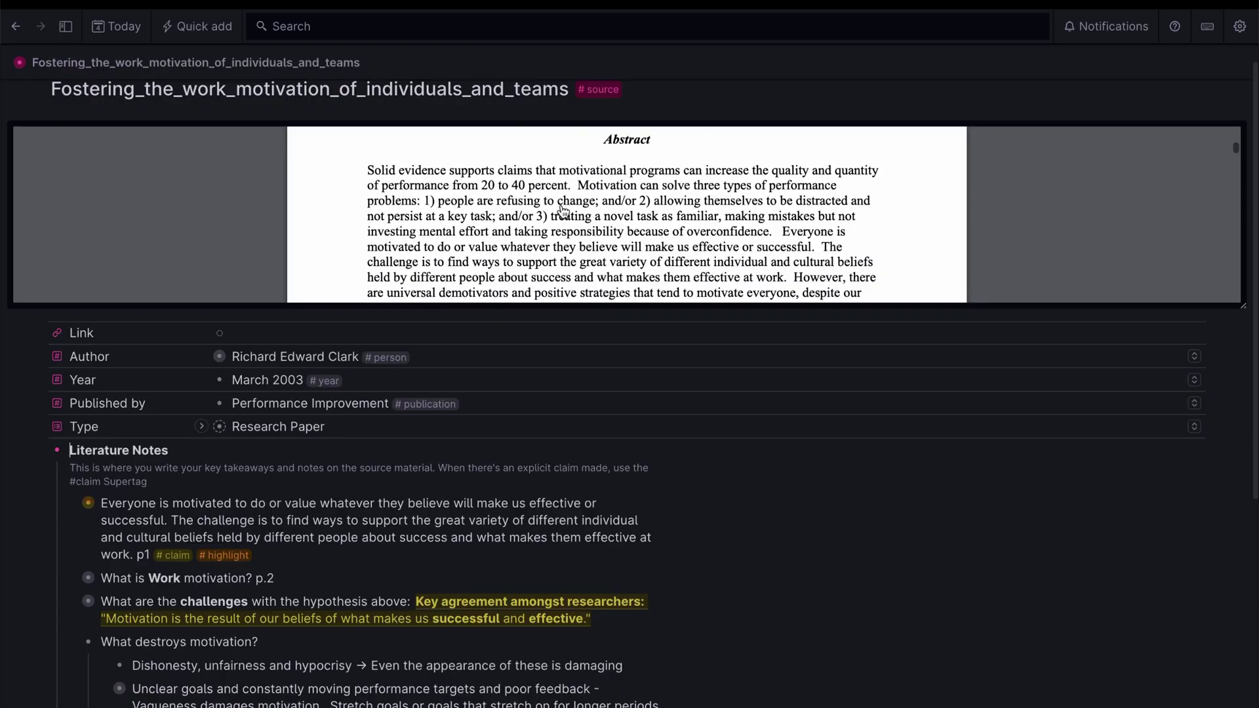
Open Literature Notes as its own page and expand the What is Work motivation? p.2 notes.
{"action": "scroll", "coordinate": [562, 211], "scroll_direction": "down", "scroll_amount": 2}
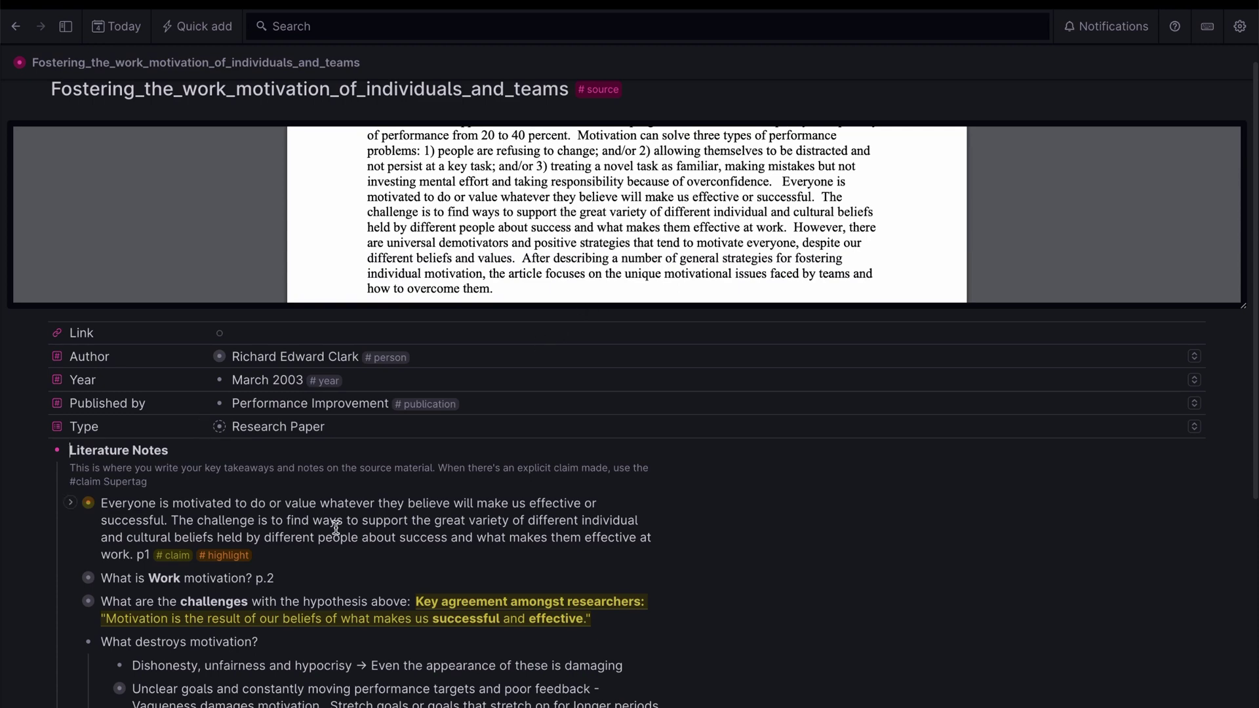
{"action": "scroll", "coordinate": [336, 527], "scroll_direction": "down", "scroll_amount": 5}
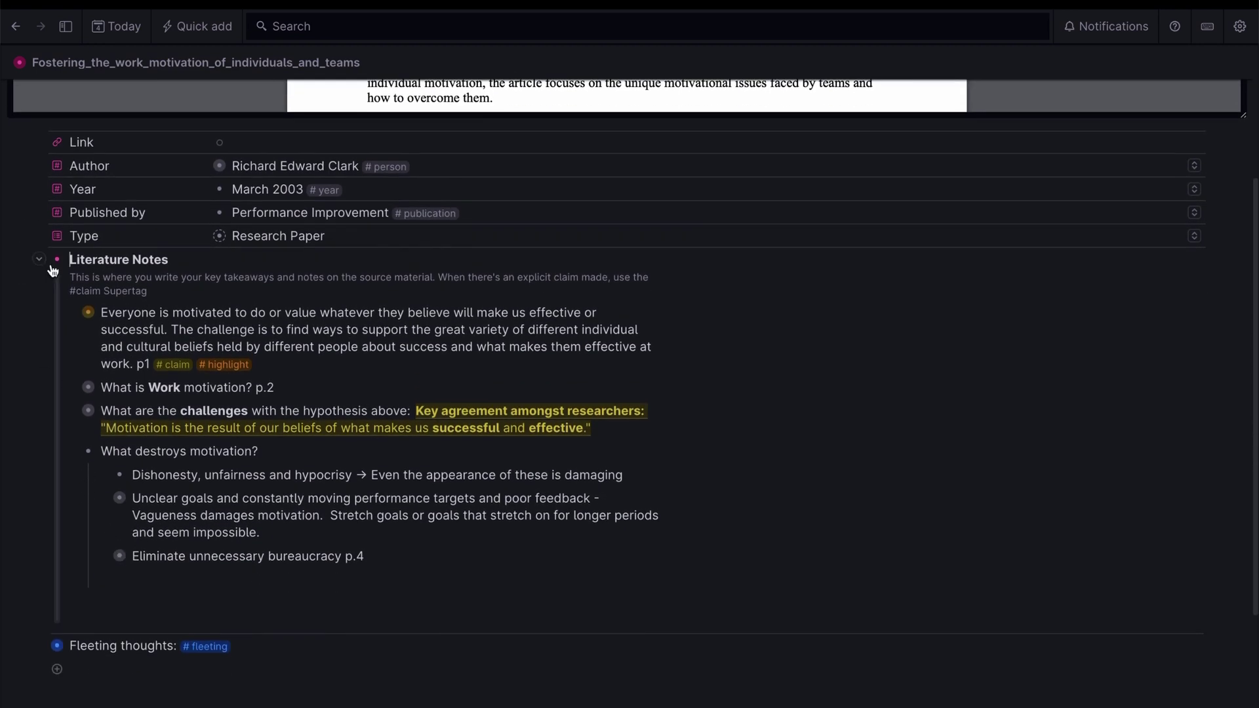
{"action": "left_click", "coordinate": [58, 261]}
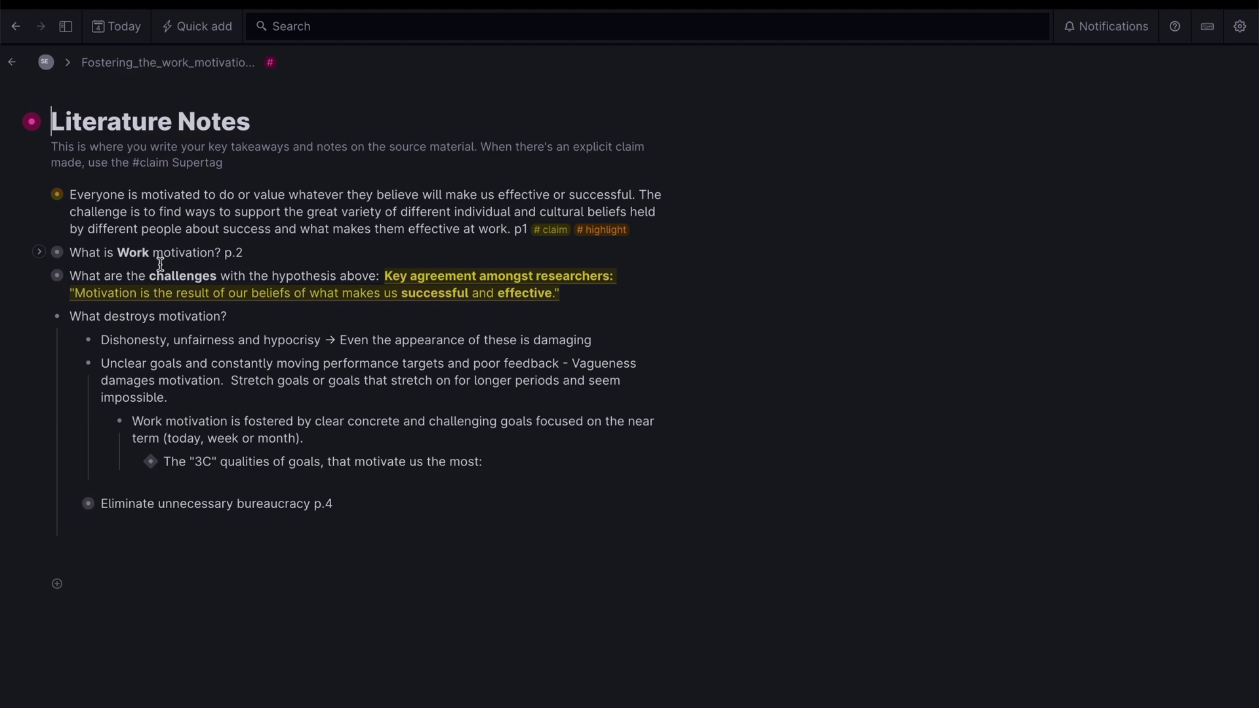
{"action": "left_click", "coordinate": [39, 252]}
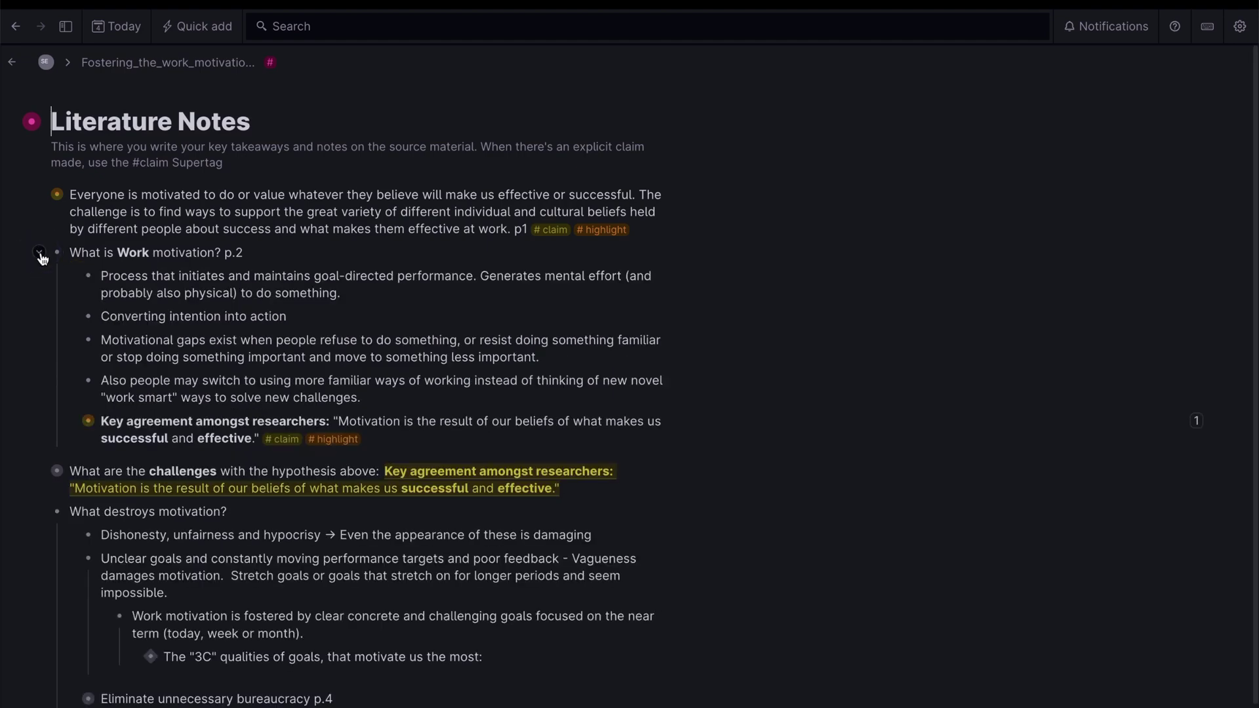
Reveal the 3C qualities flashcard question and its prompt fields, then collapse the Work motivation branch.
{"action": "scroll", "coordinate": [70, 497], "scroll_direction": "down", "scroll_amount": 5}
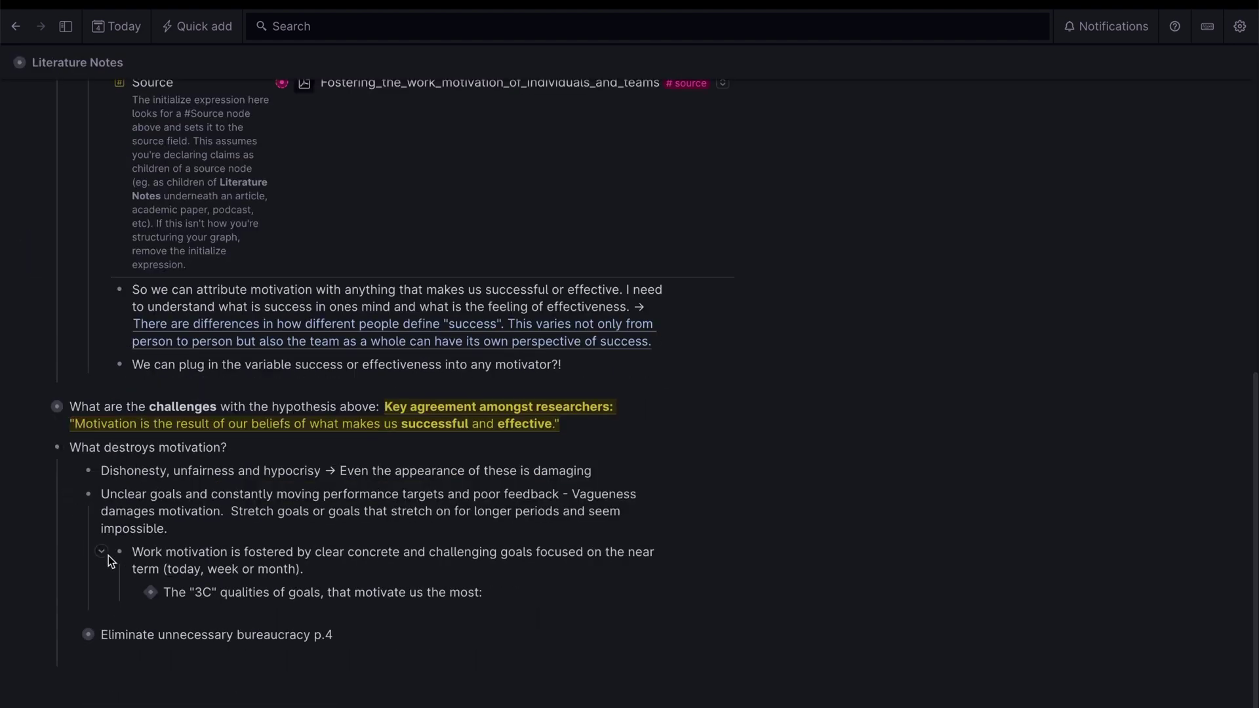
{"action": "left_click", "coordinate": [134, 592]}
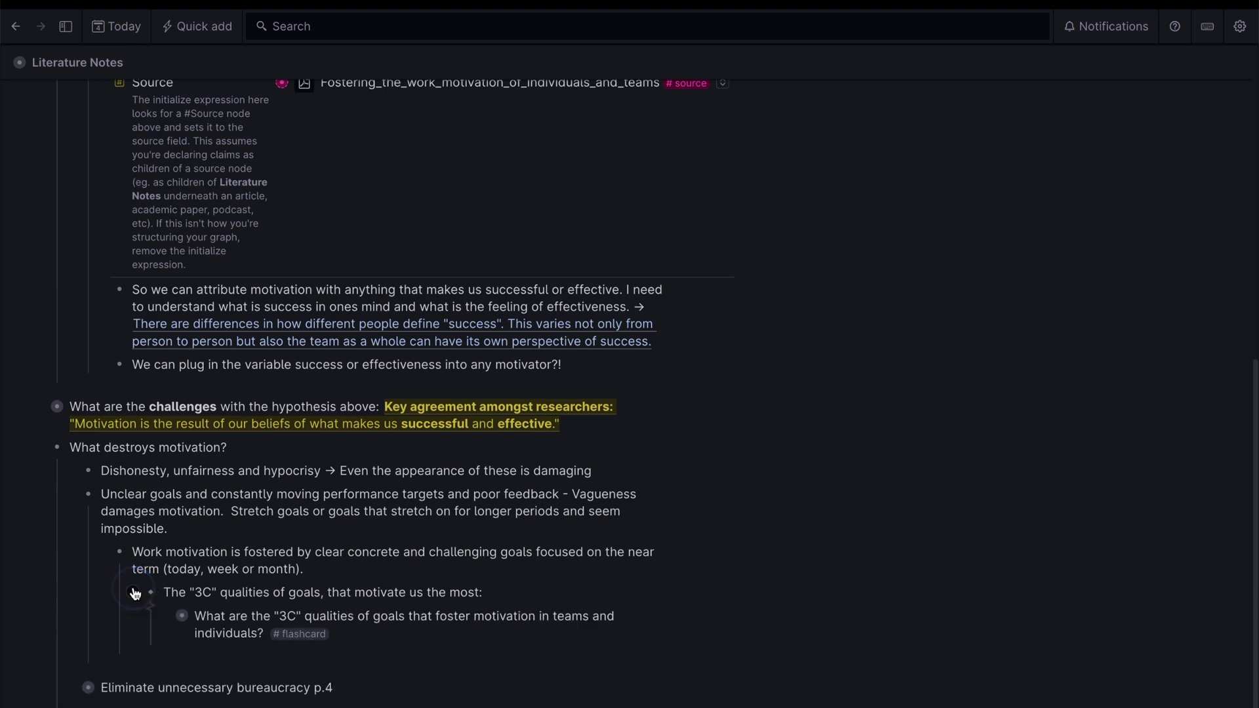
{"action": "left_click", "coordinate": [165, 617]}
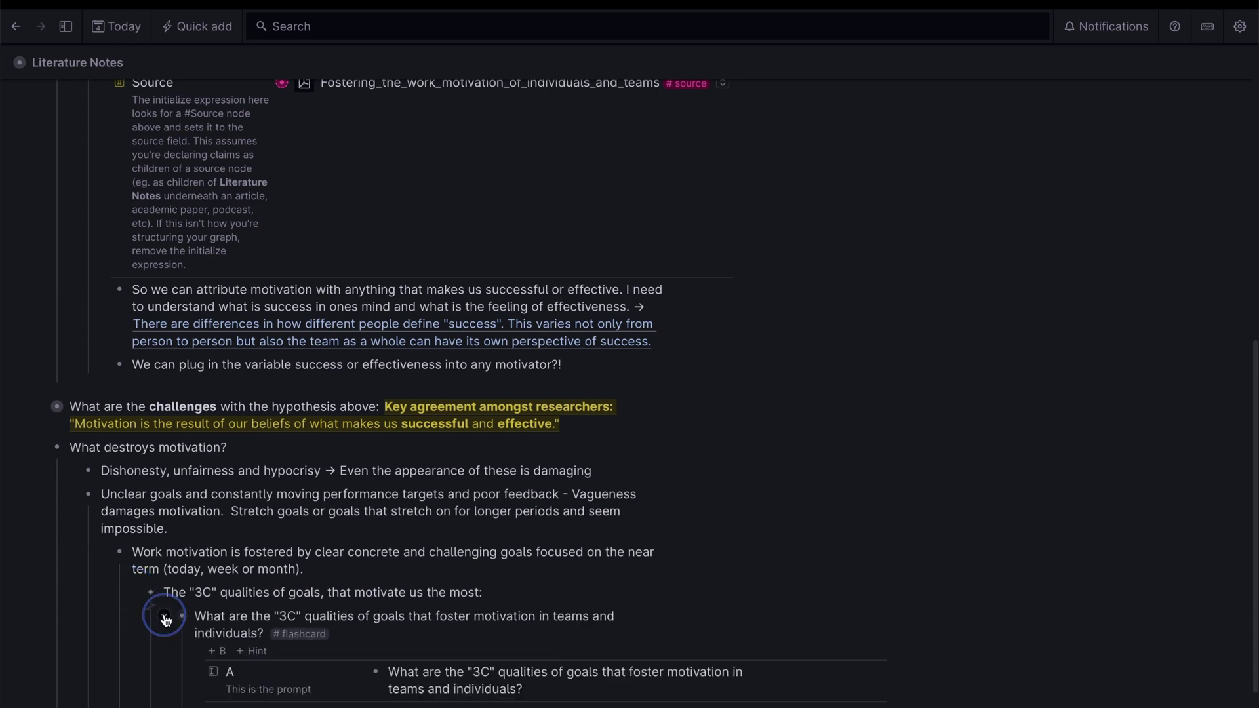
{"action": "scroll", "coordinate": [165, 617], "scroll_direction": "down", "scroll_amount": 2}
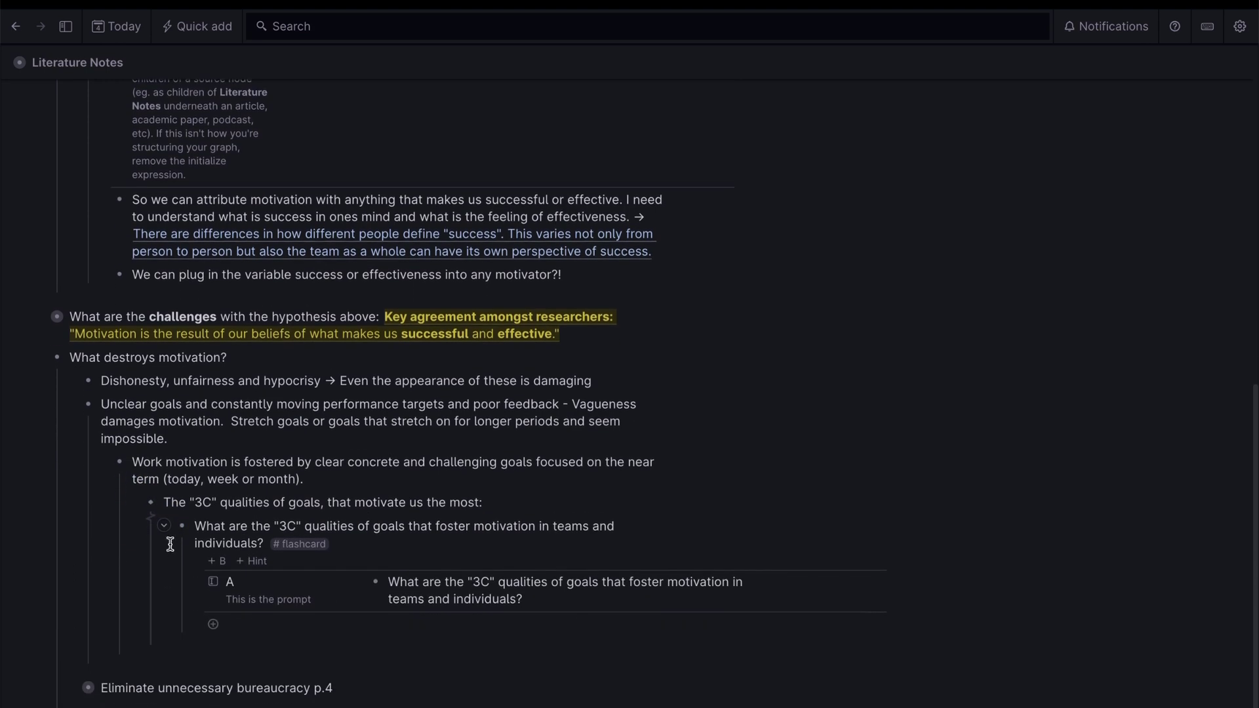
{"action": "left_click", "coordinate": [164, 525]}
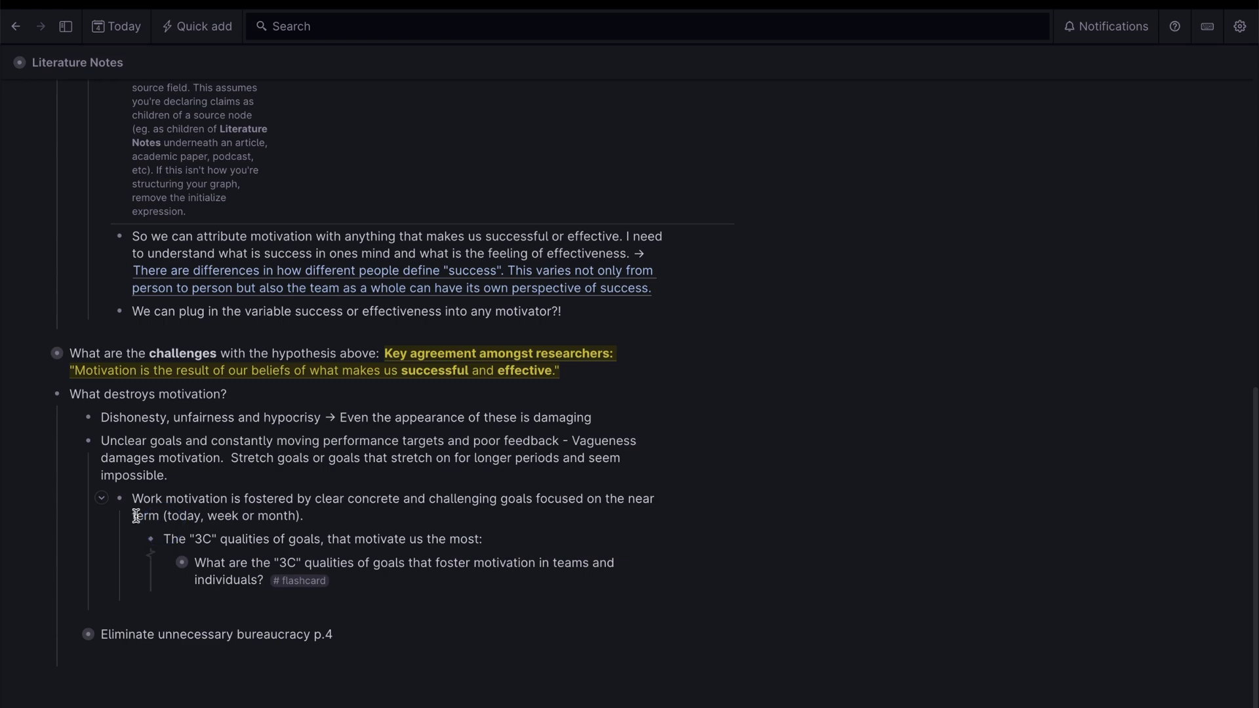
{"action": "left_click", "coordinate": [103, 500]}
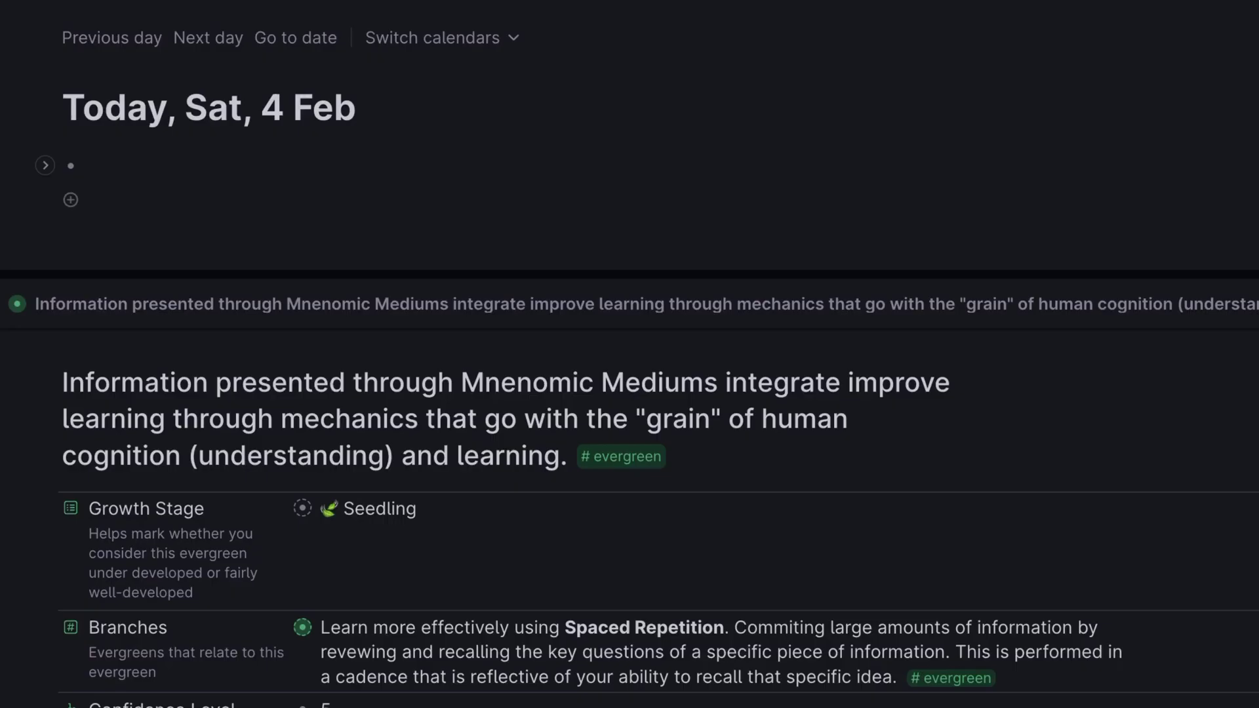
Type 'This is what I am currently working o' on today's page and paste the evergreen note reference.
{"action": "type", "text": "This is what I am curren"}
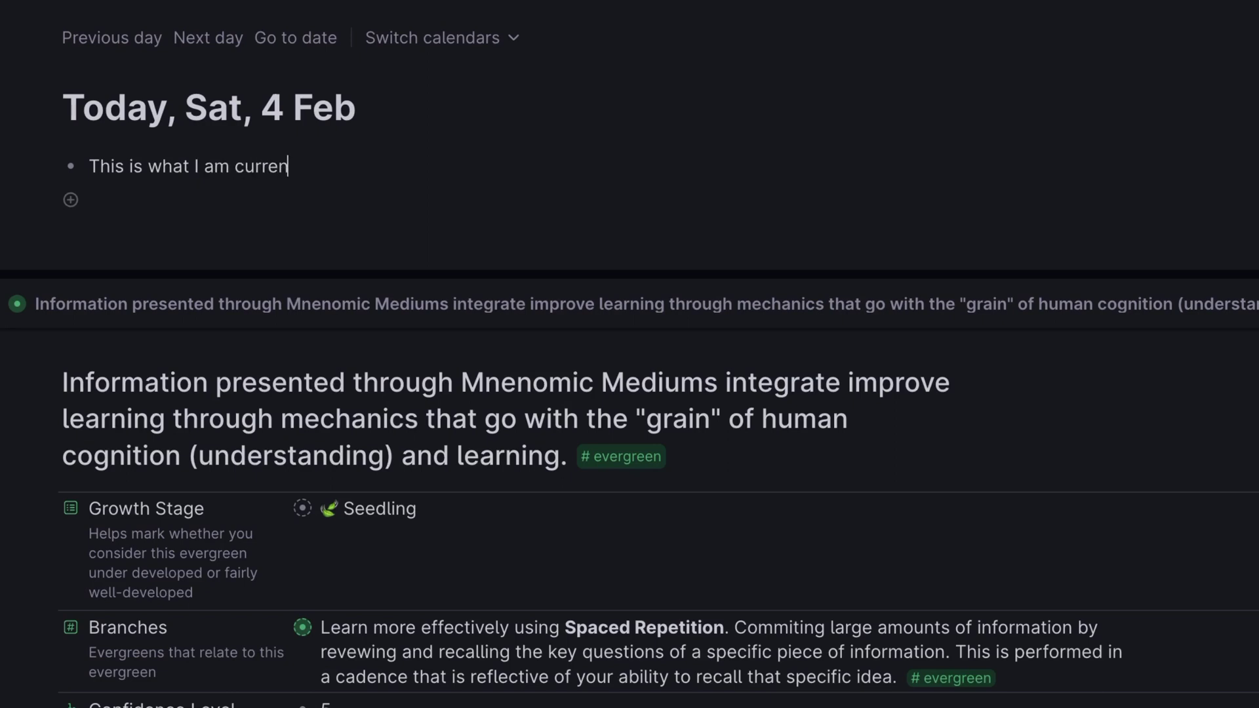
{"action": "type", "text": "tly working on"}
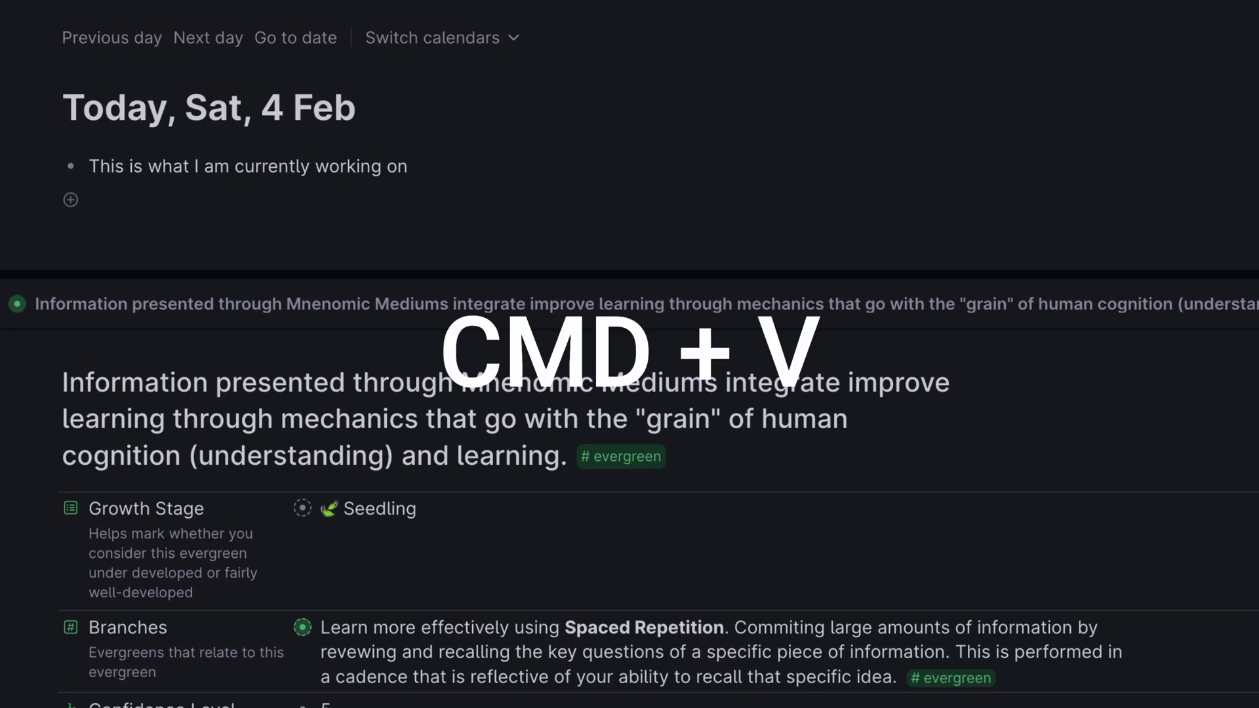
{"action": "type", "text": "Information presented through Mnenomic Mediums integrate improve learning through mechanics that go with the \"grain\" of human cognition (understanding) and learning."}
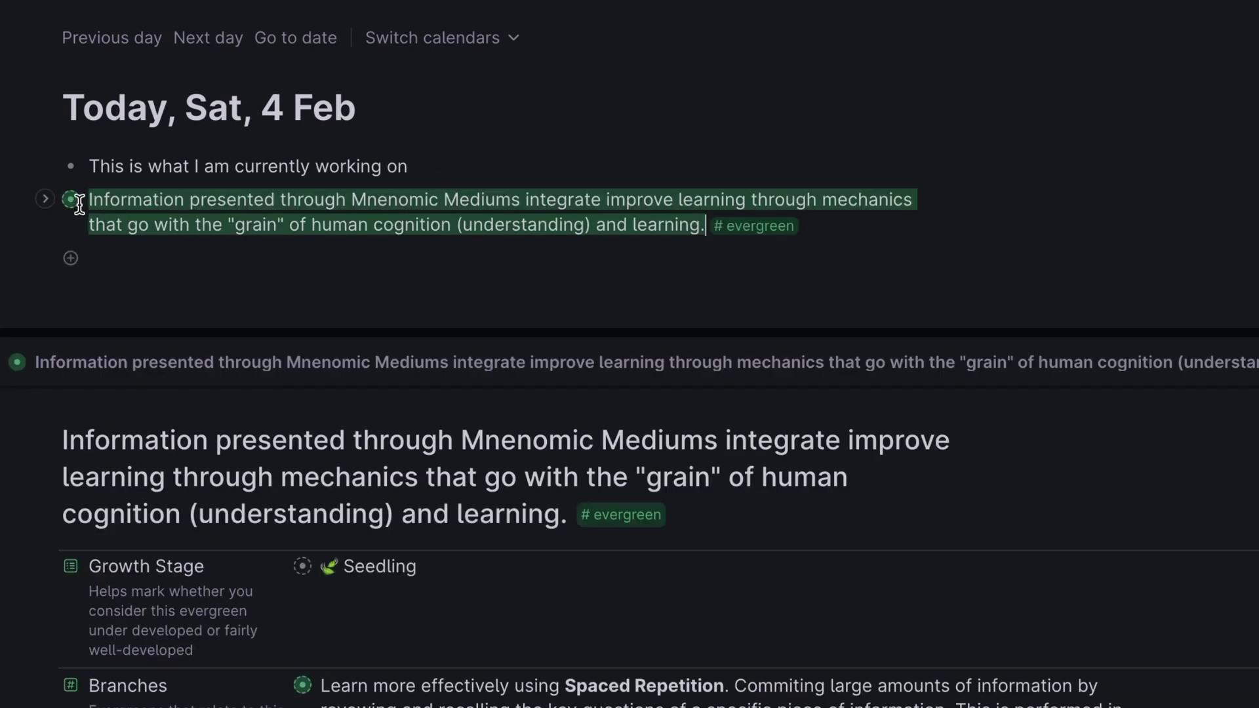
{"action": "mouse_move", "coordinate": [70, 210]}
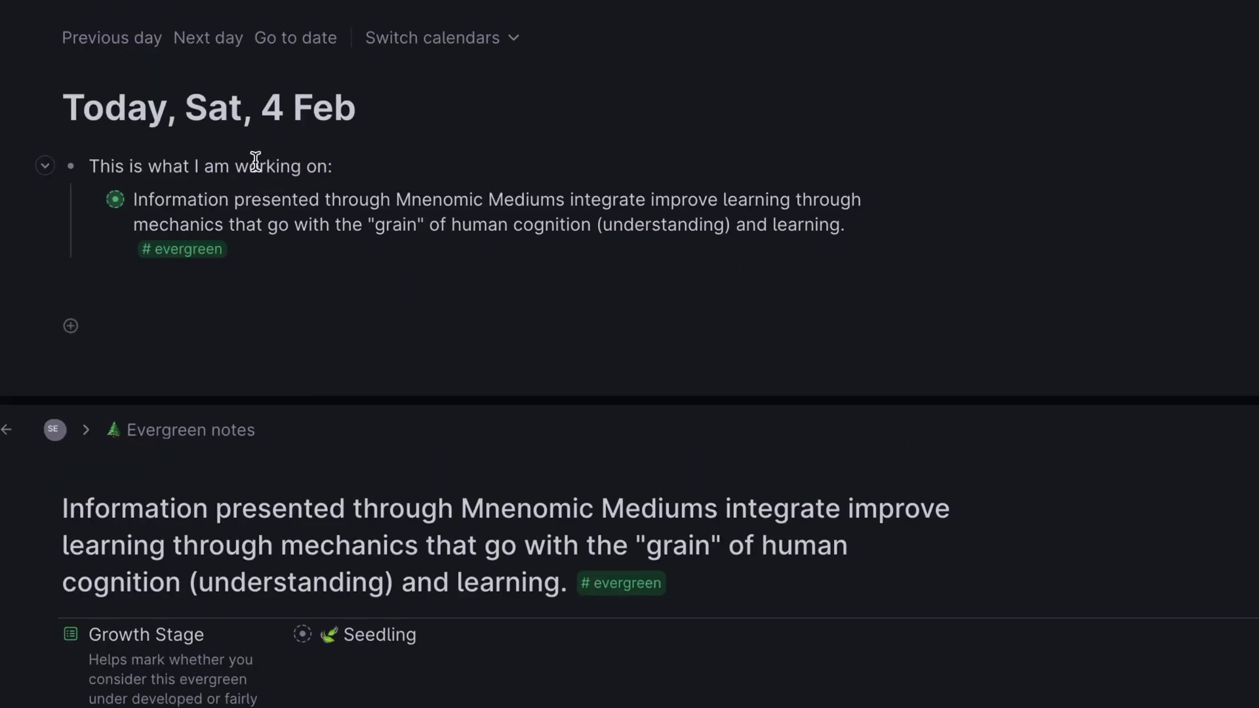
{"action": "left_click", "coordinate": [374, 172]}
{"action": "type", "text": "@"}
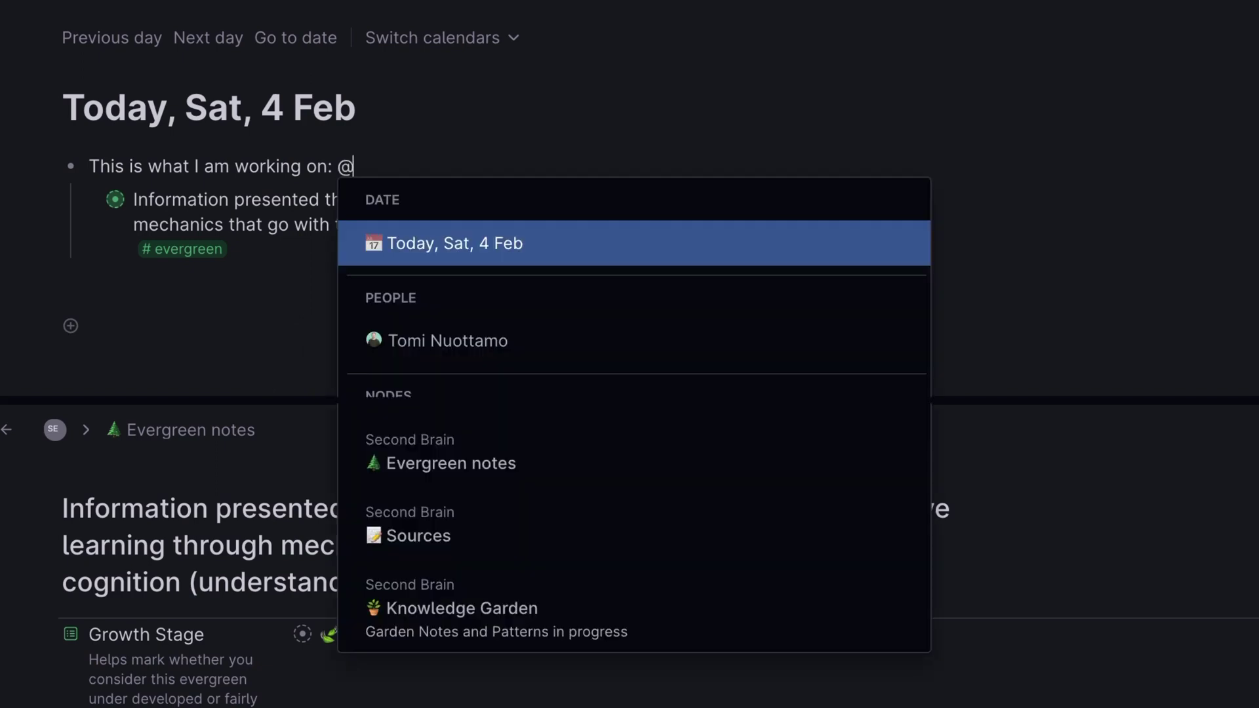
{"action": "type", "text": "informa"}
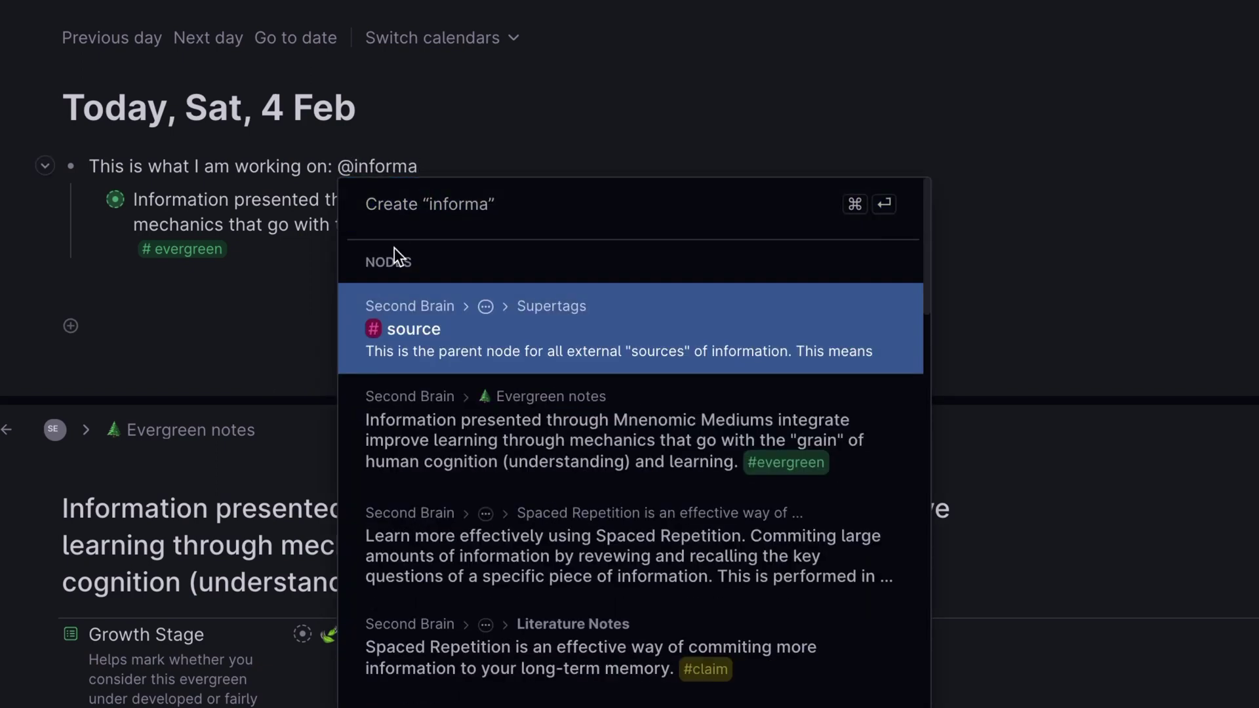
{"action": "left_click", "coordinate": [467, 441]}
Expand the inline reference to inspect its fields and open the note in a second panel.
{"action": "left_click", "coordinate": [534, 198]}
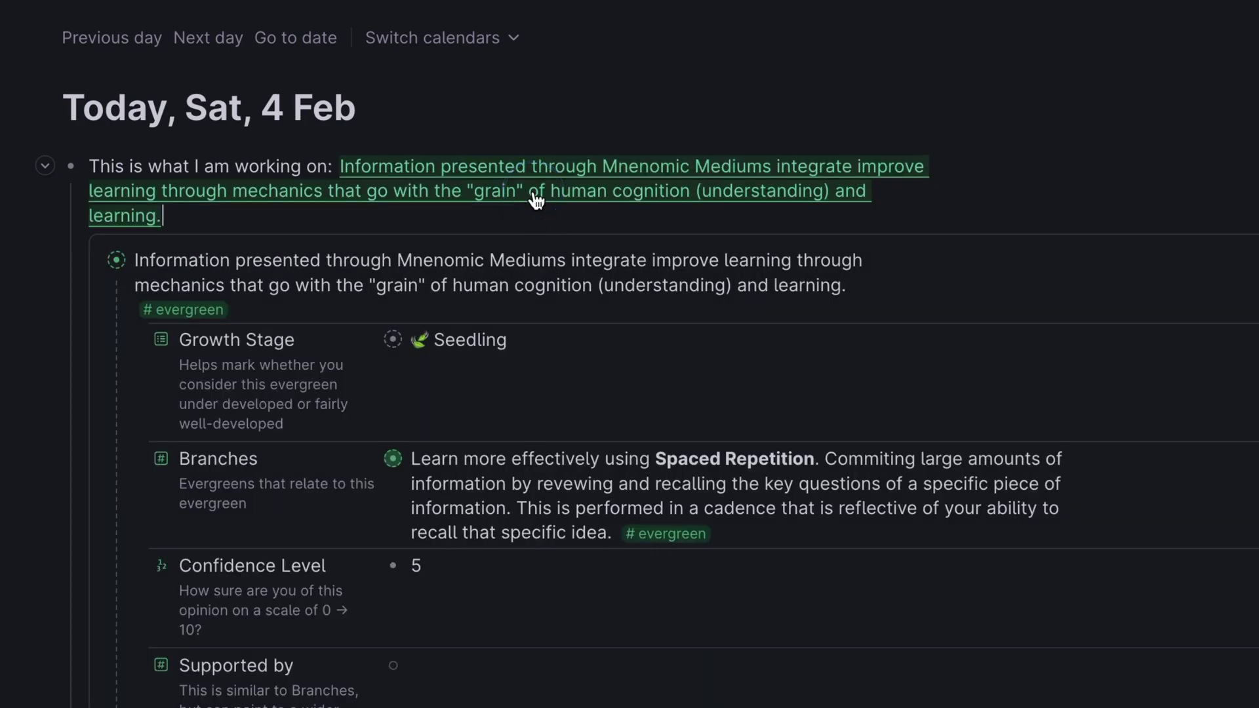
{"action": "scroll", "coordinate": [514, 401], "scroll_direction": "down", "scroll_amount": 10}
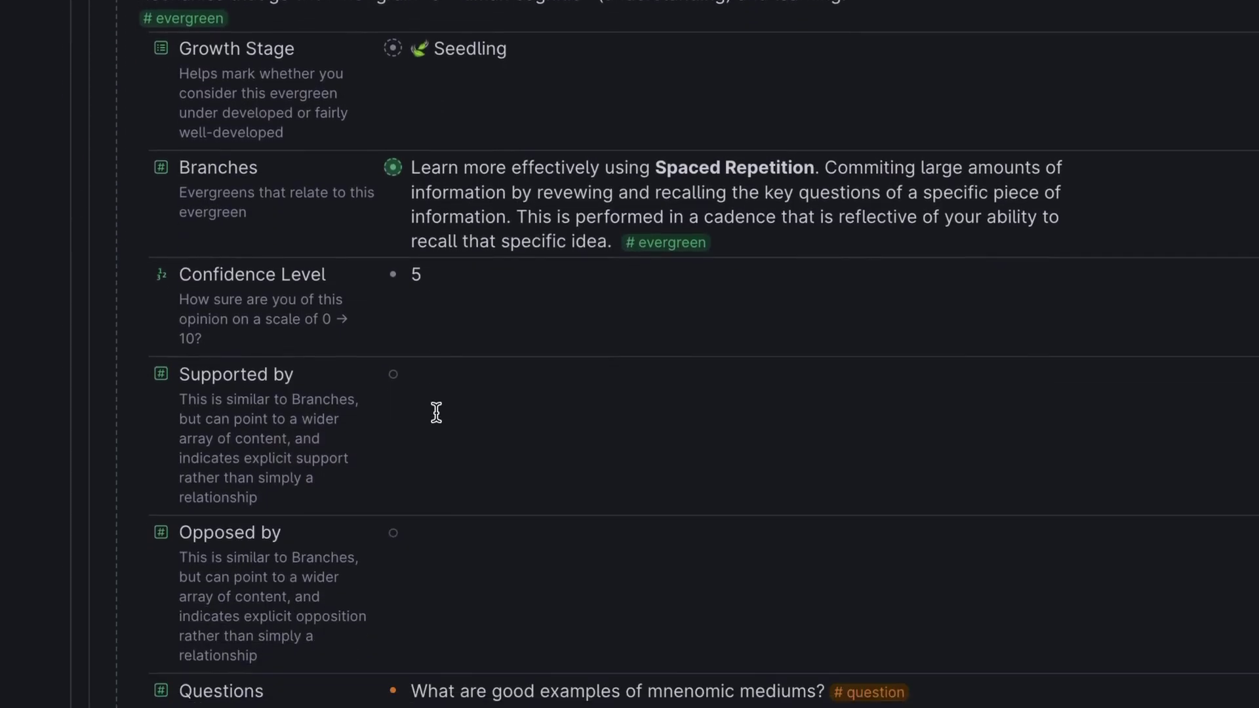
{"action": "scroll", "coordinate": [436, 411], "scroll_direction": "up", "scroll_amount": 10}
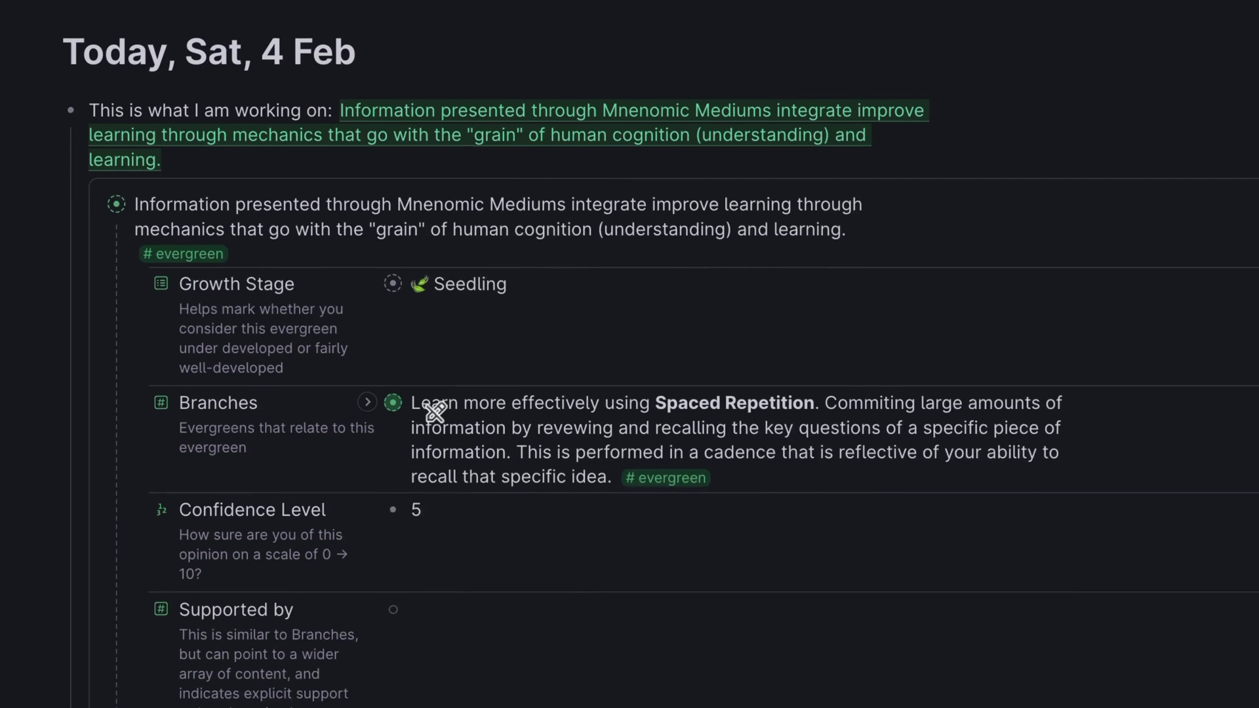
{"action": "left_click", "coordinate": [99, 248]}
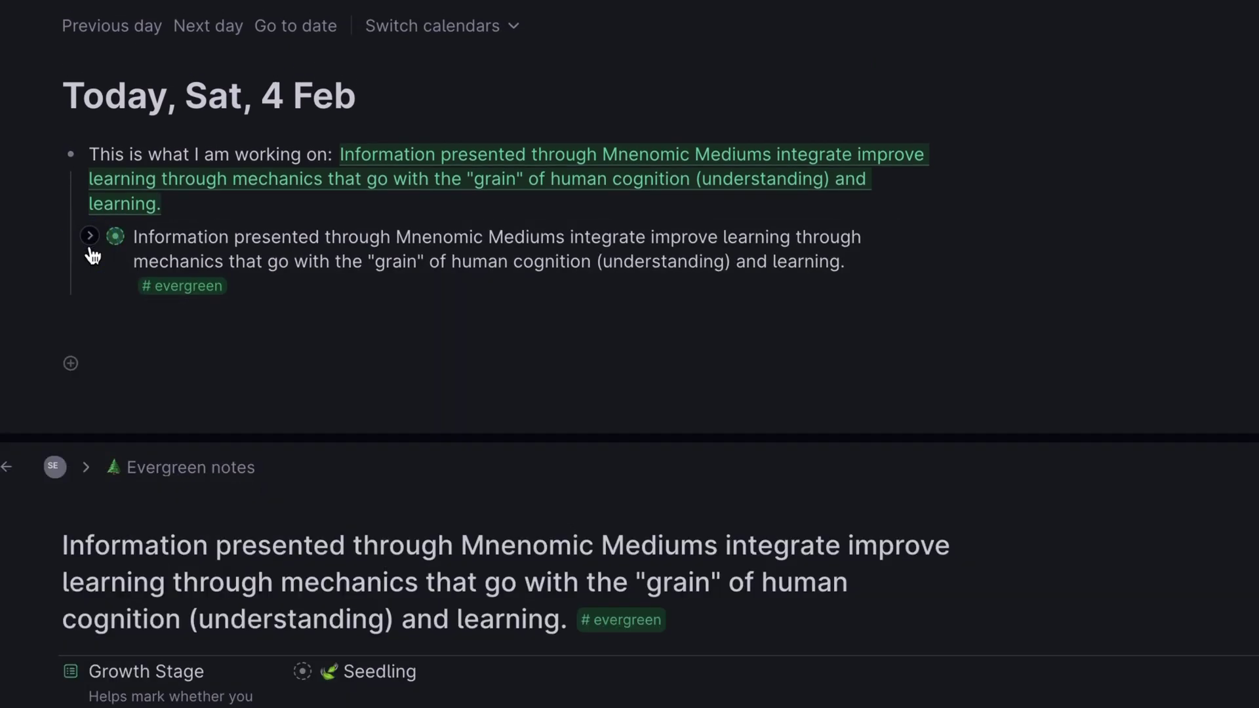
{"action": "left_click", "coordinate": [239, 190]}
{"action": "scroll", "coordinate": [334, 358], "scroll_direction": "down", "scroll_amount": 15}
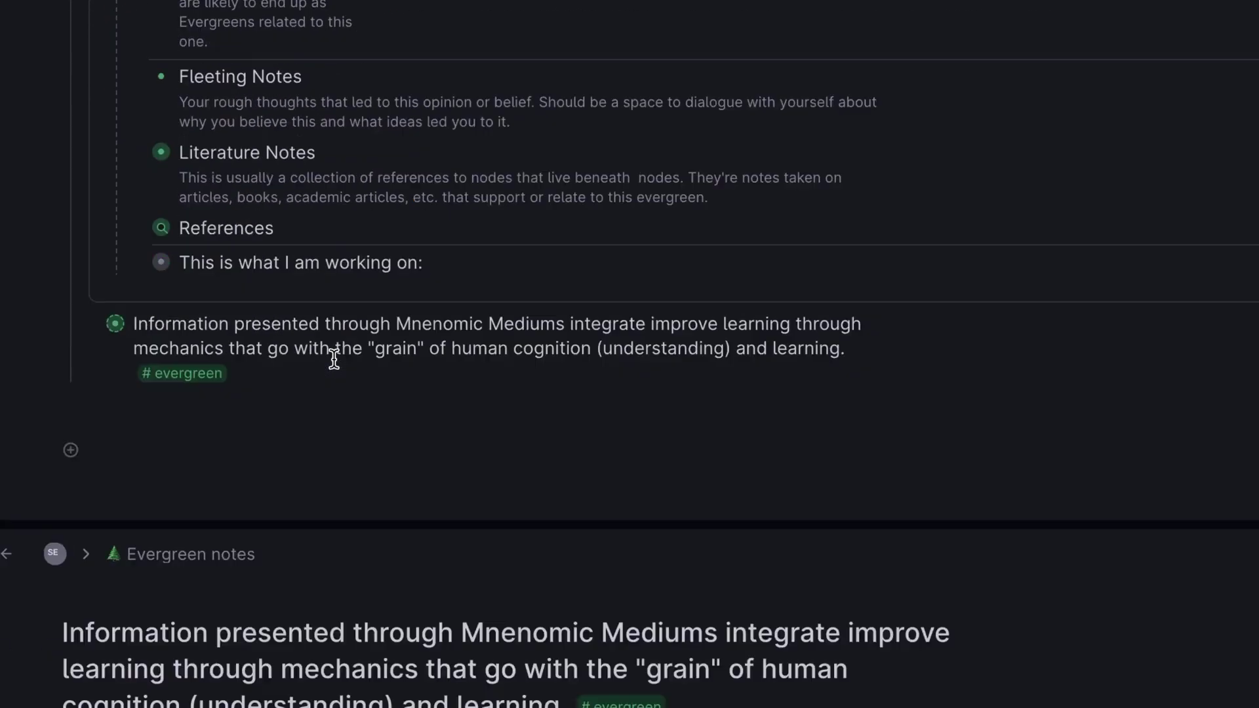
{"action": "scroll", "coordinate": [334, 358], "scroll_direction": "up", "scroll_amount": 15}
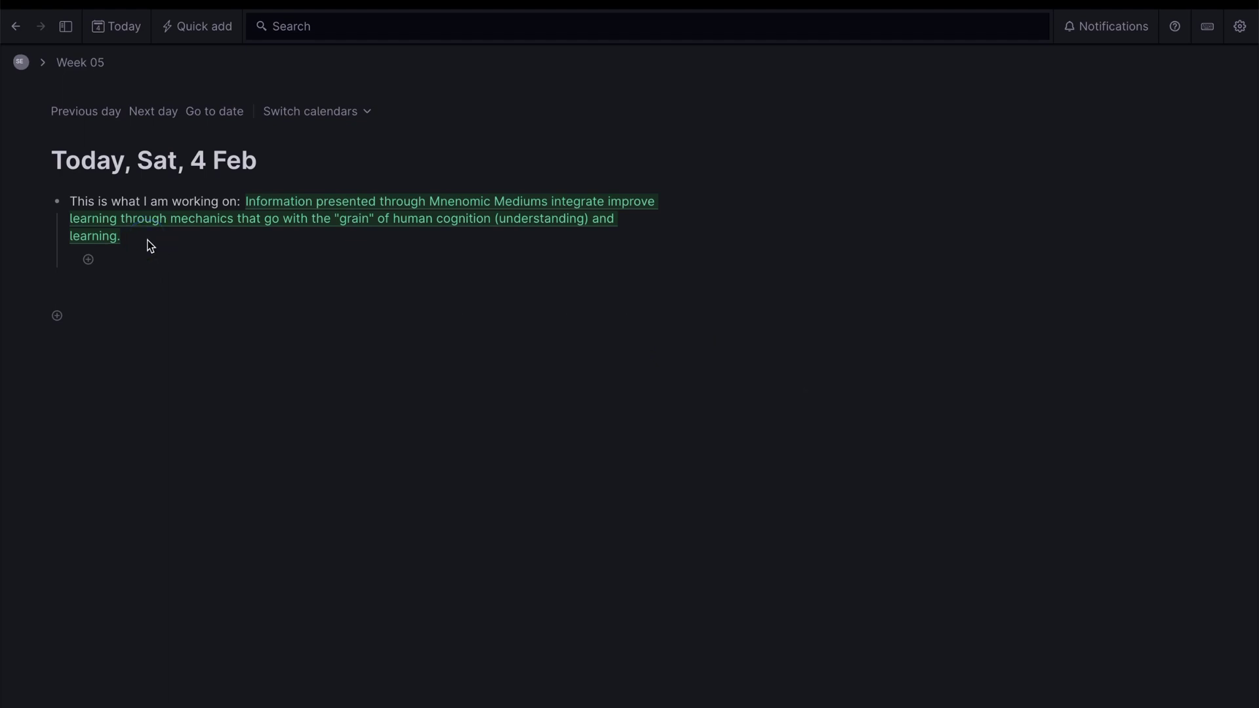
Filter the reference's command palette with 'alias' to list the Set alias commands.
{"action": "key", "text": "super+k"}
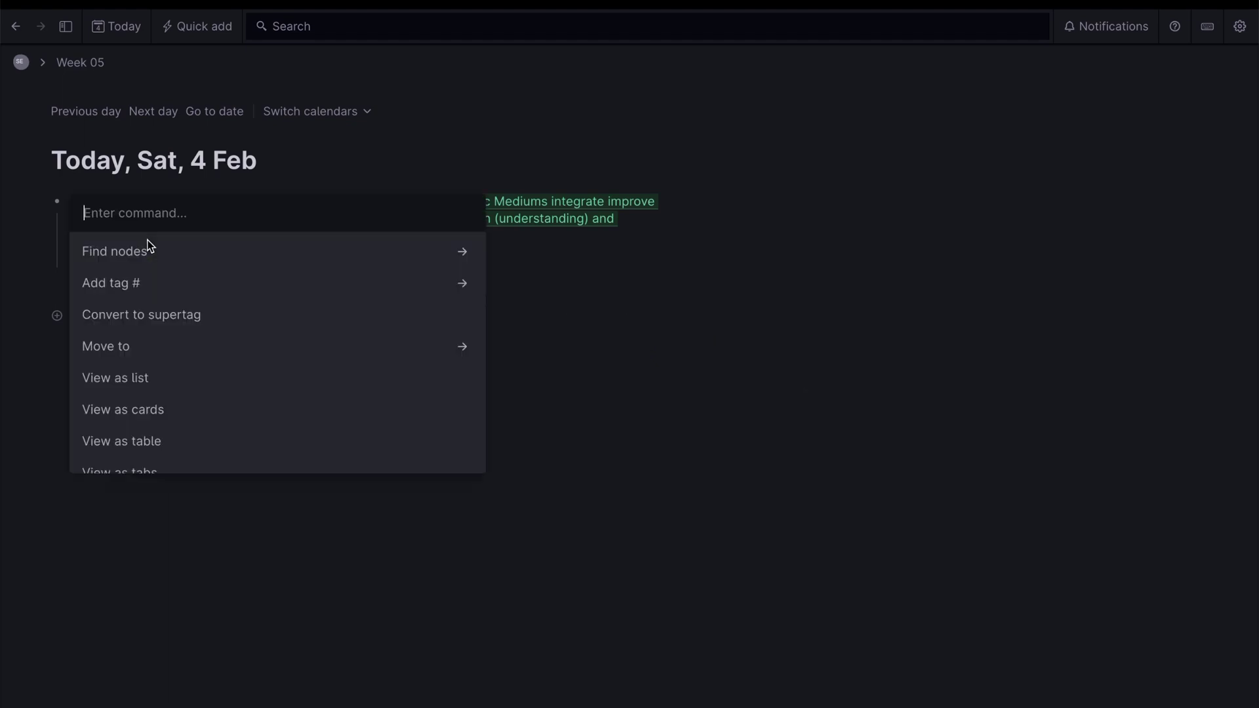
{"action": "scroll", "coordinate": [220, 348], "scroll_direction": "down", "scroll_amount": 4}
{"action": "scroll", "coordinate": [220, 348], "scroll_direction": "down", "scroll_amount": 15}
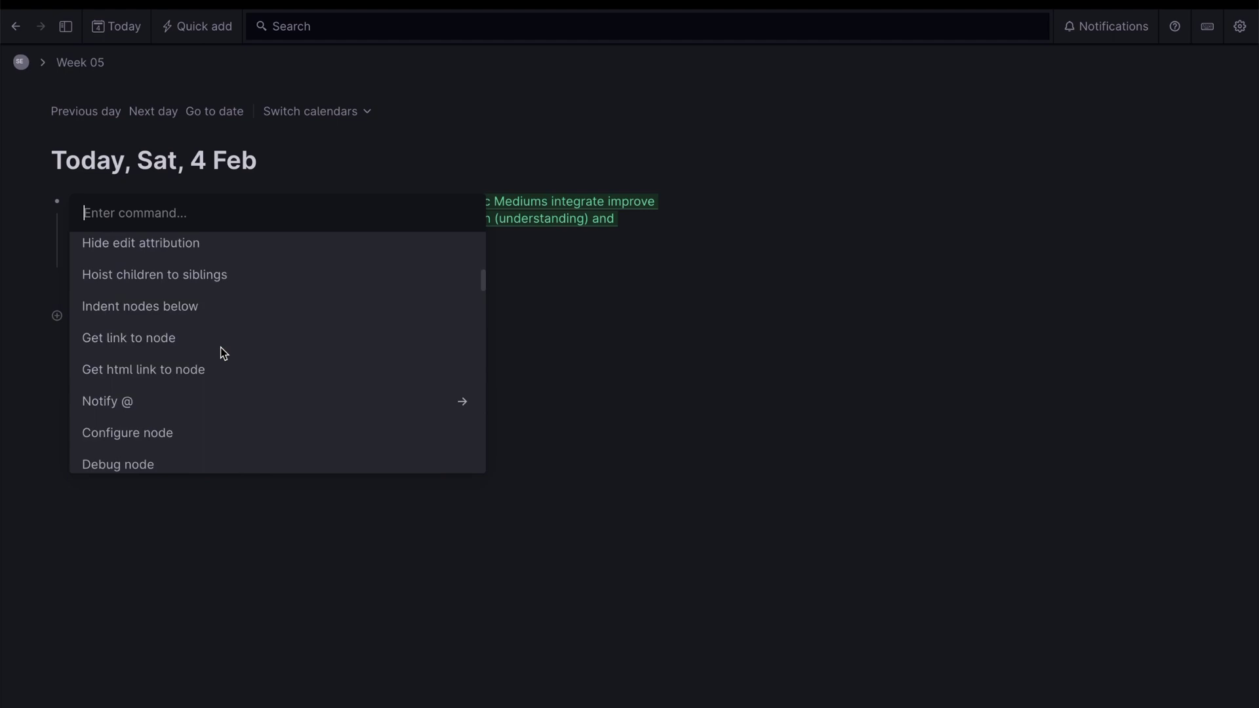
{"action": "key", "text": "Escape"}
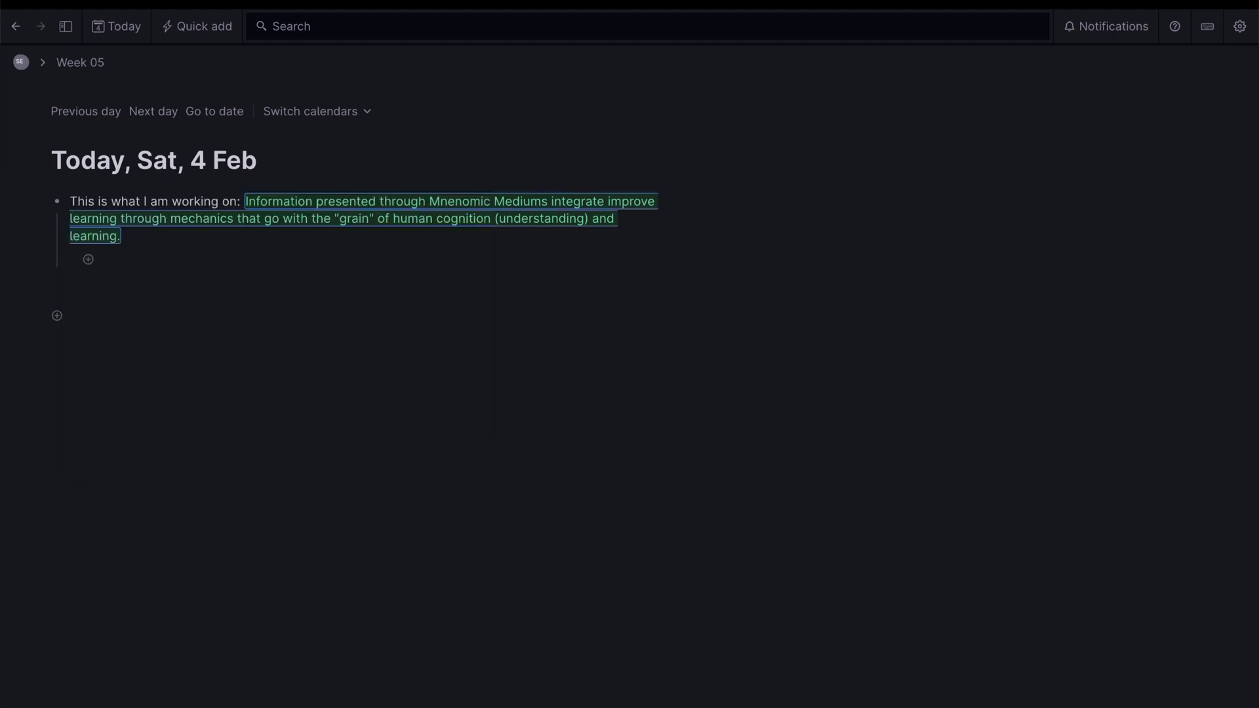
{"action": "key", "text": "super+k"}
{"action": "type", "text": "alias"}
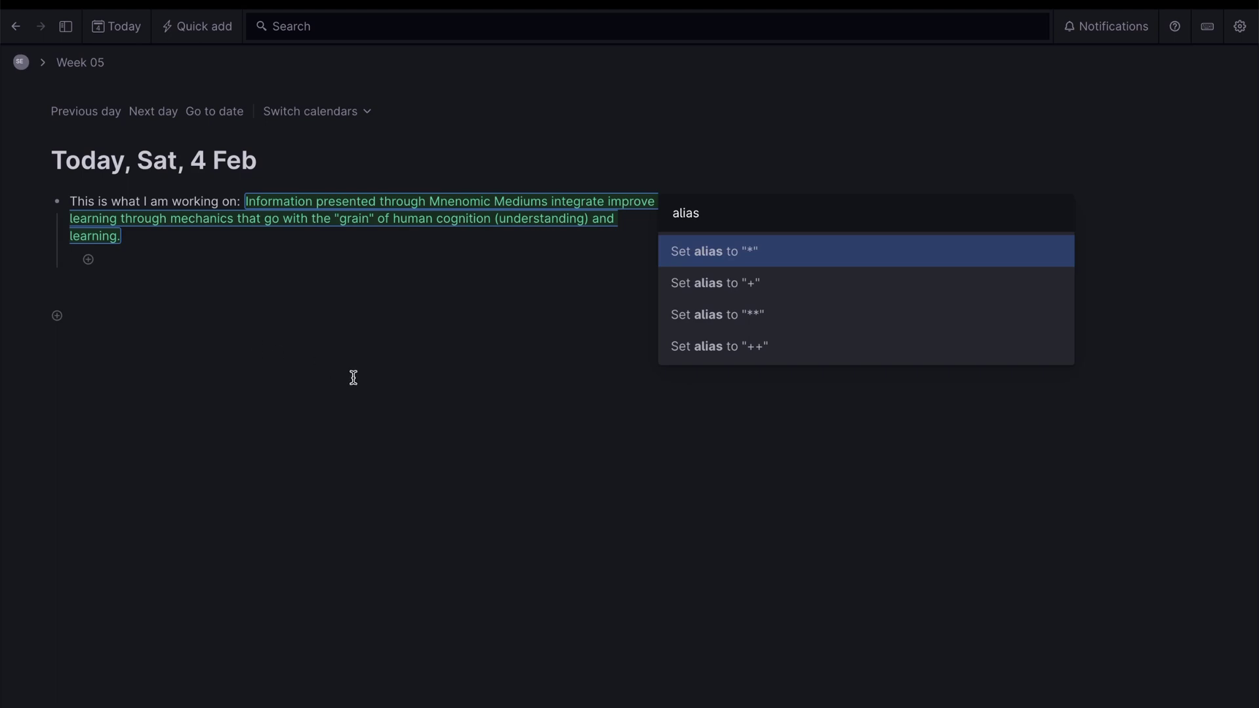
Alias the Mnemonic Mediums reference as '**' and expand it to show the evergreen fields.
{"action": "left_click", "coordinate": [729, 317]}
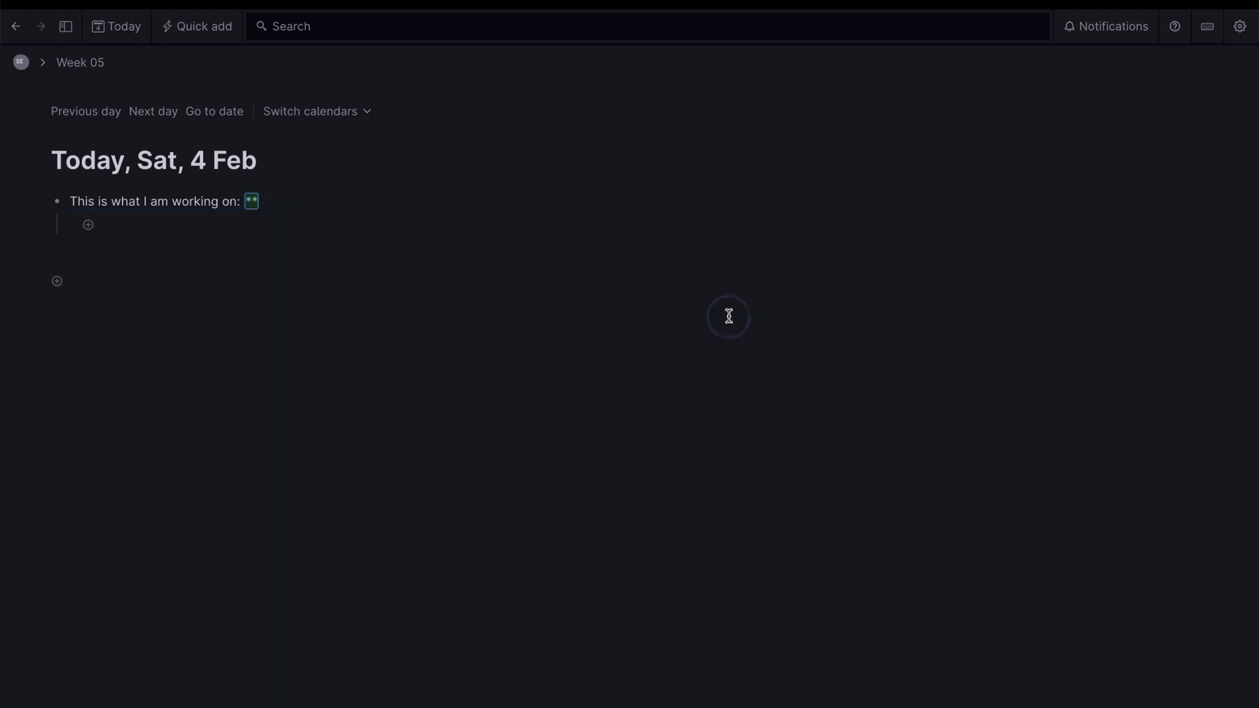
{"action": "left_click", "coordinate": [252, 202]}
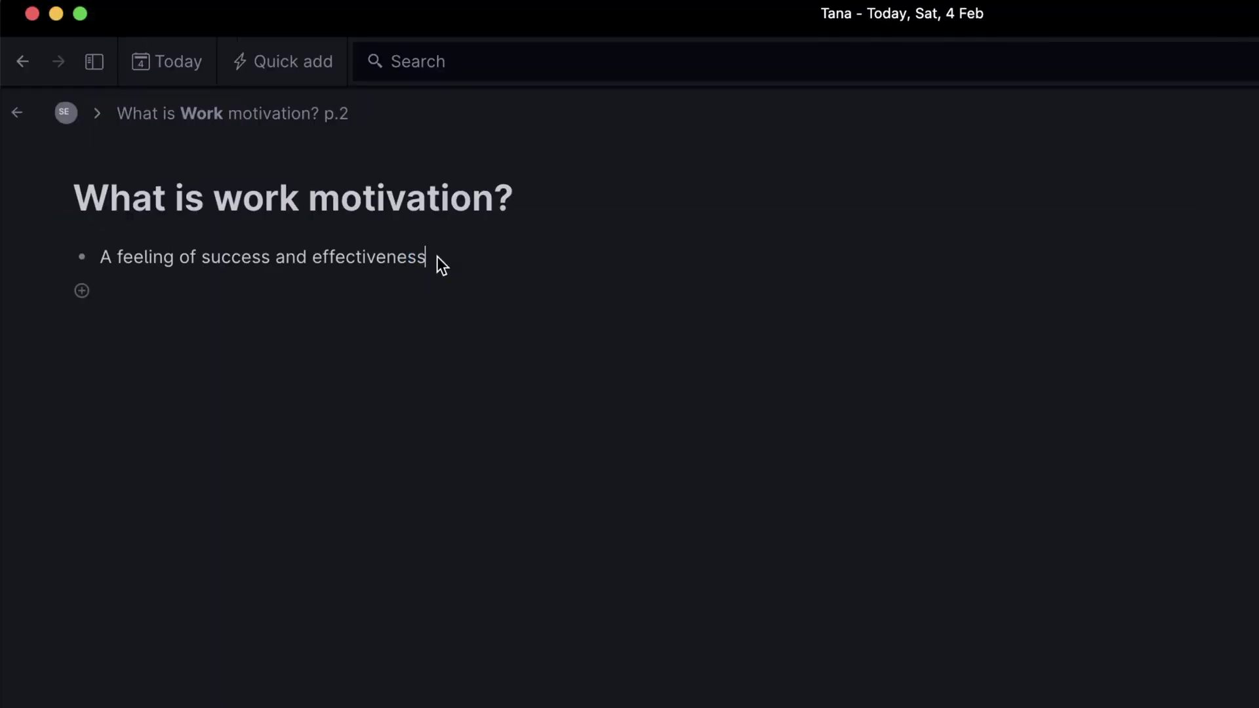
Nest 'Thought: I have to understand what success means for someone!' under the success bullet.
{"action": "key", "text": "Return"}
{"action": "key", "text": "Tab"}
{"action": "type", "text": "Thought: I have to u"}
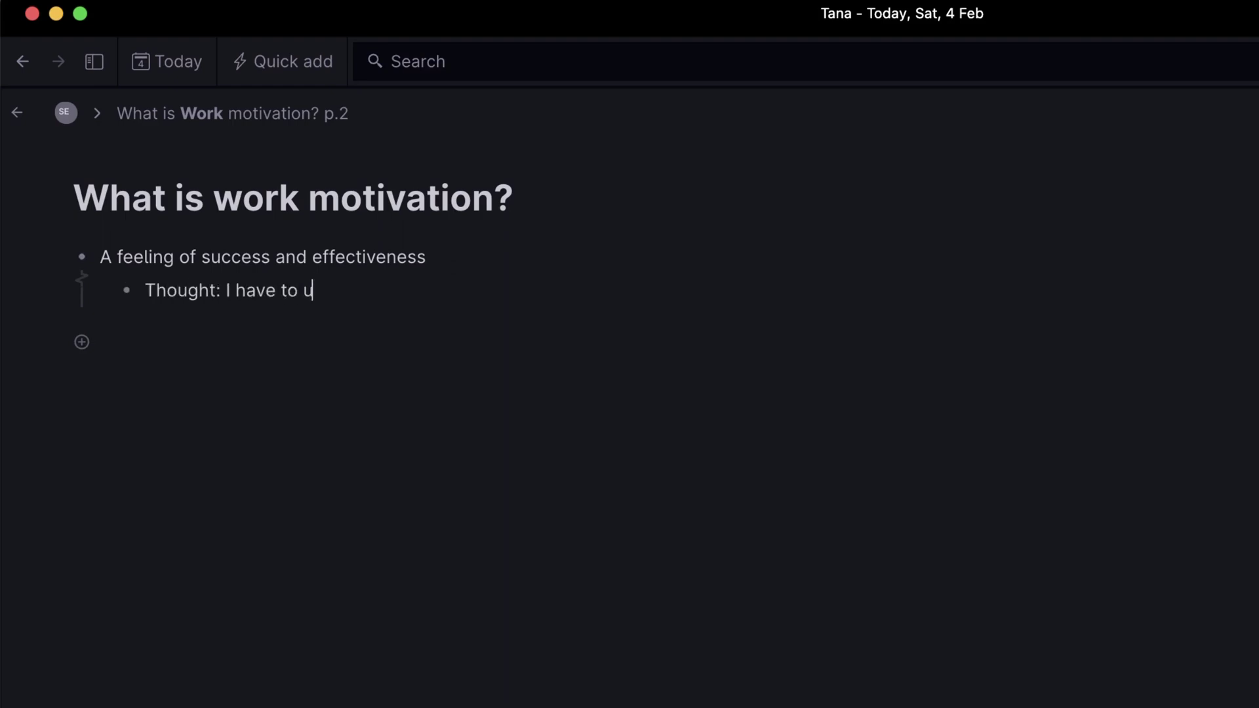
{"action": "type", "text": "nderstand what success means for s"}
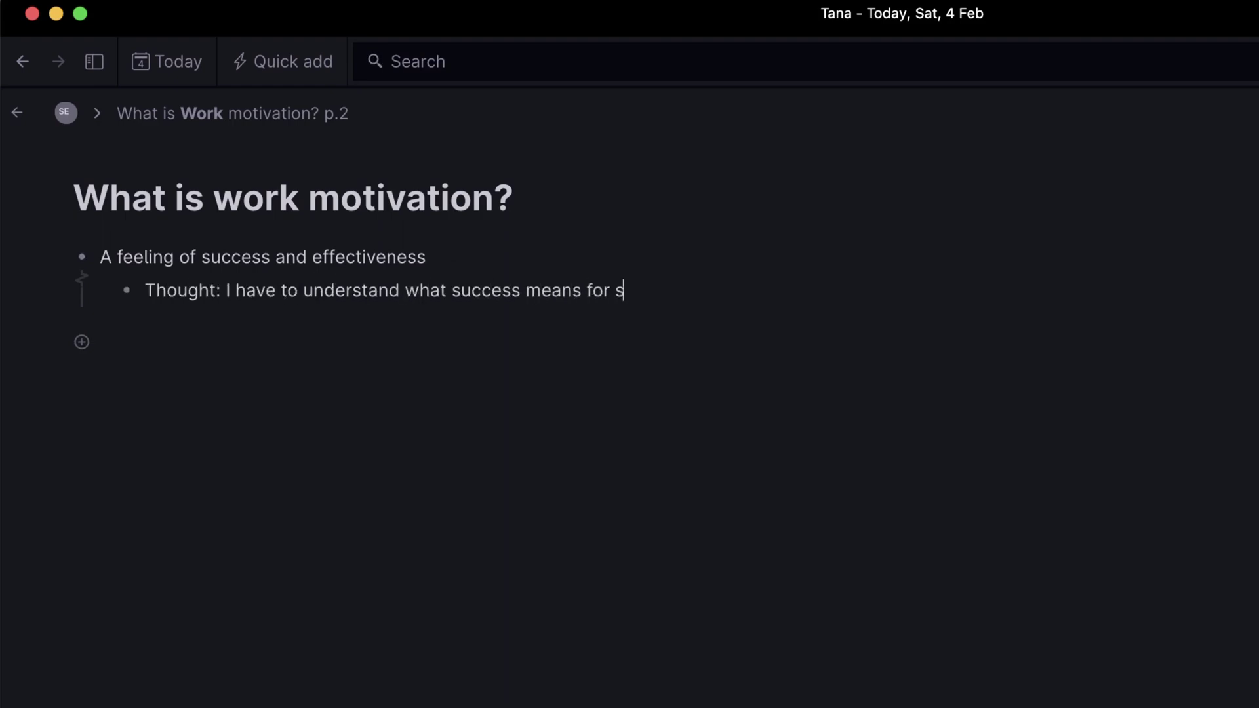
{"action": "type", "text": "omeone!"}
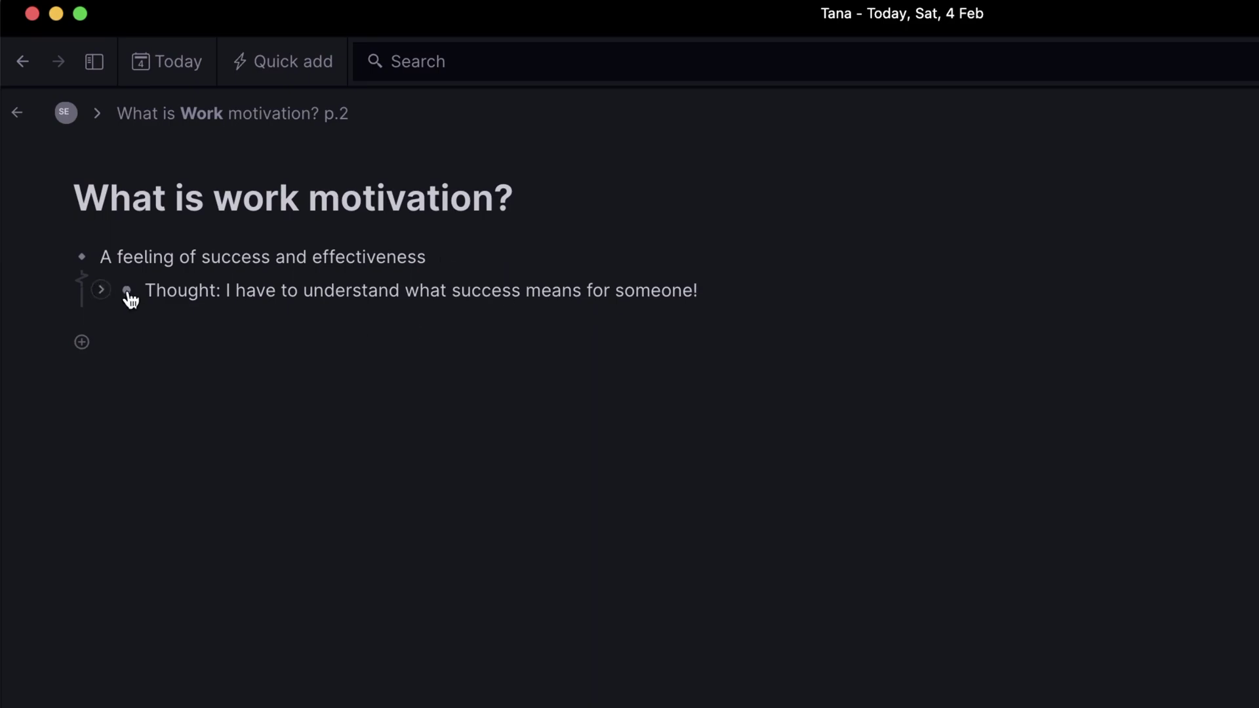
Zoom into the 3C qualities of goals node, try selecting its items, then return to the goals note.
{"action": "left_click", "coordinate": [82, 256]}
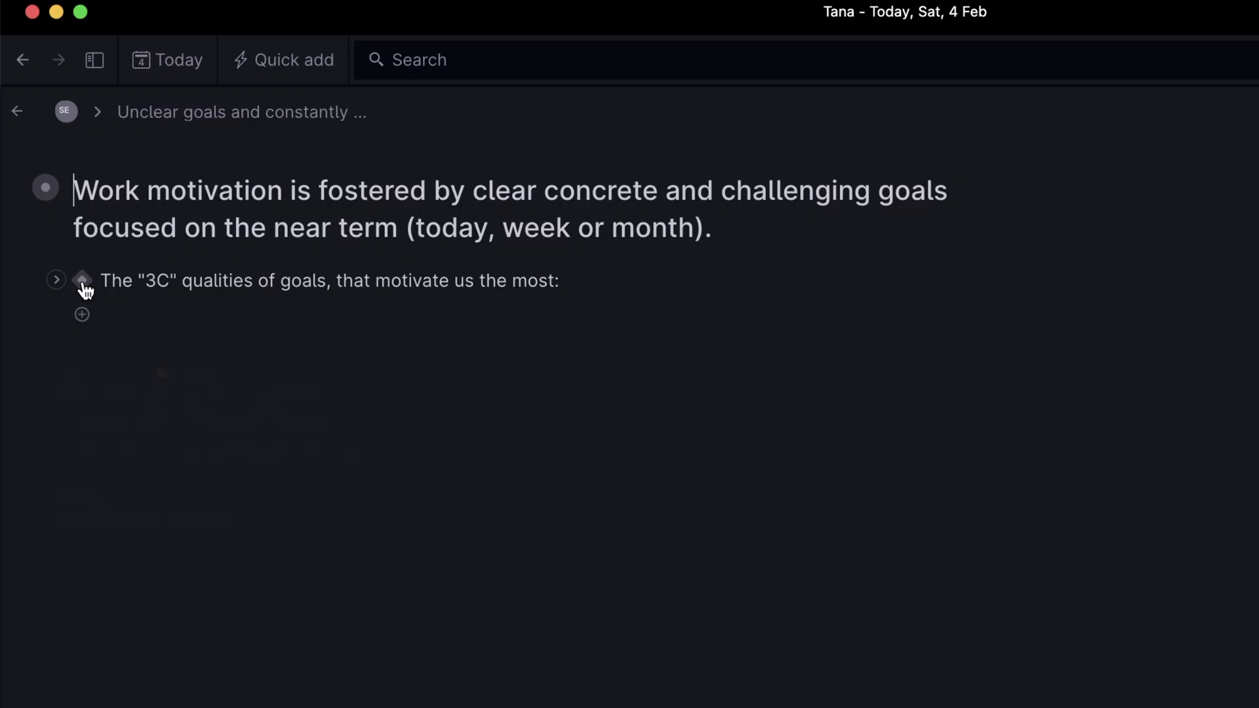
{"action": "left_click", "coordinate": [83, 281]}
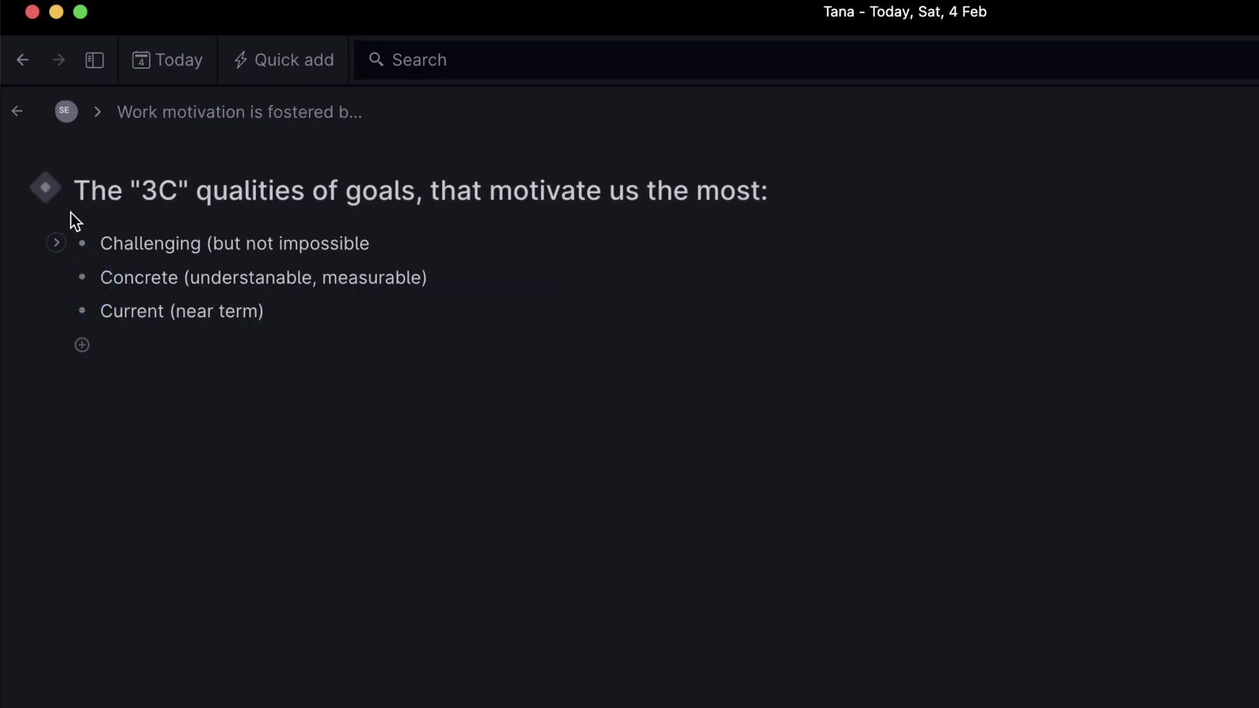
{"action": "left_click_drag", "start_coordinate": [219, 278], "coordinate": [223, 305]}
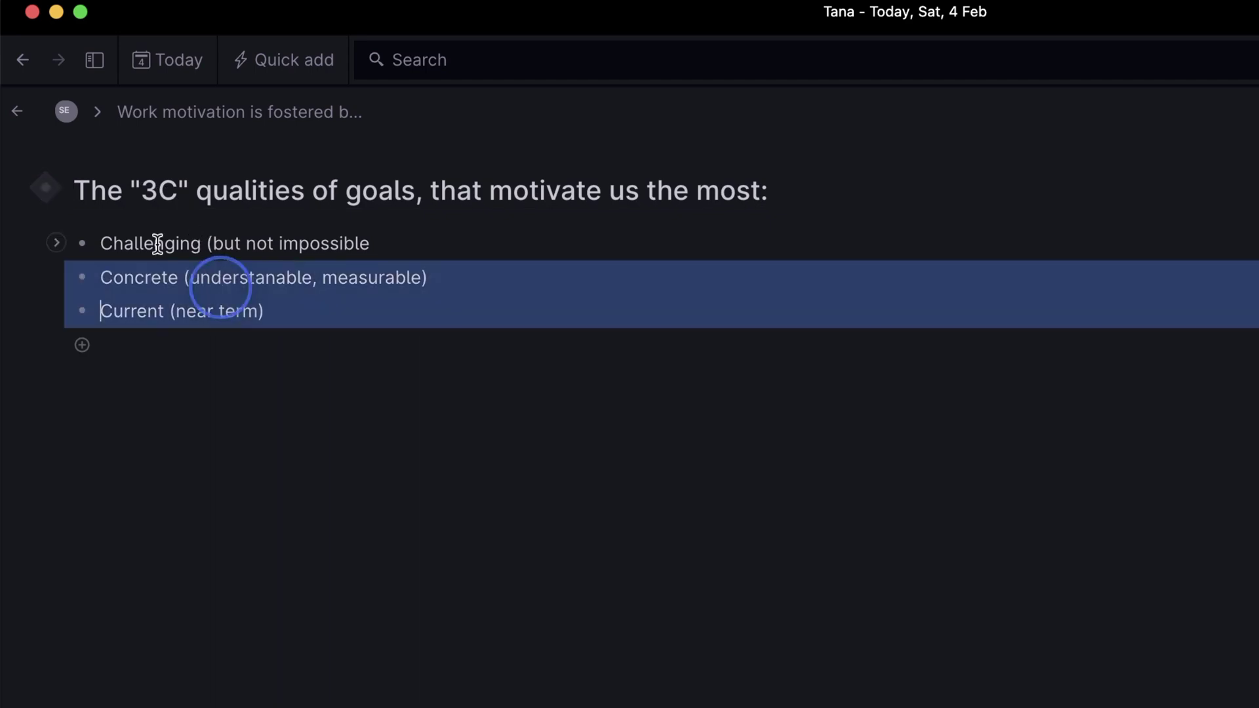
{"action": "left_click", "coordinate": [122, 244]}
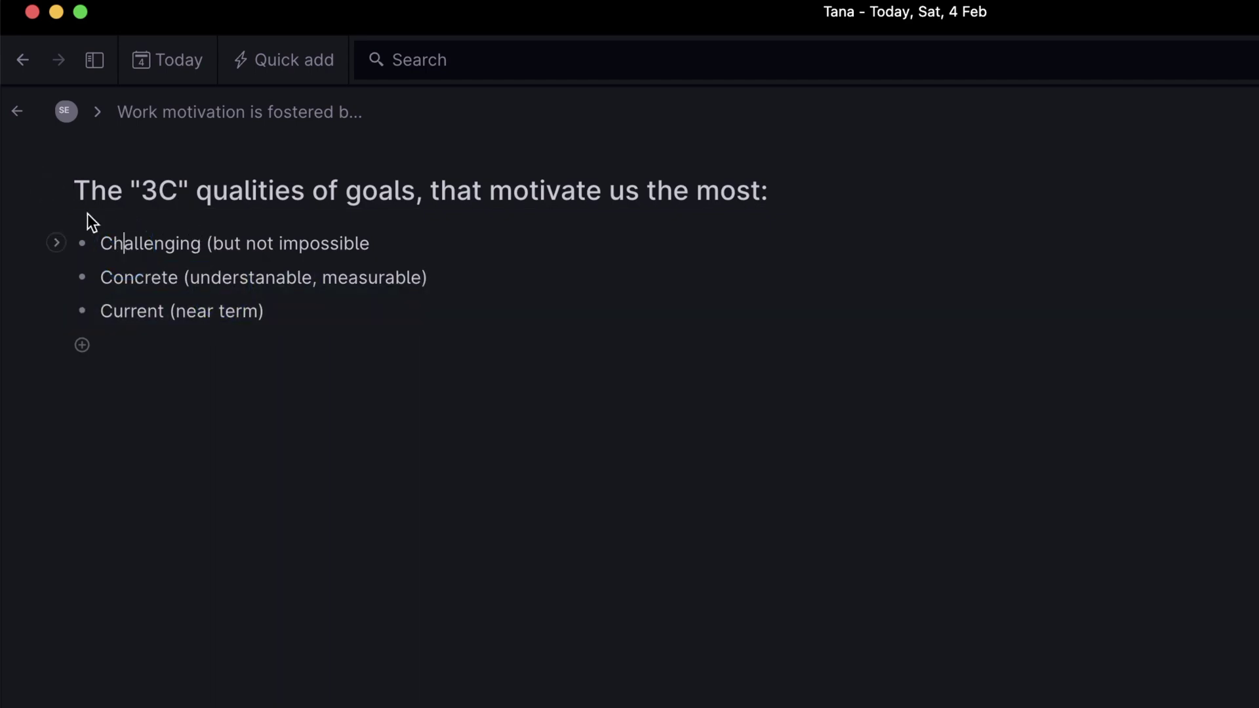
{"action": "left_click", "coordinate": [20, 116]}
Expand the 3C node's #flashcard question and its prompt field, zoom in, then go back.
{"action": "left_click", "coordinate": [58, 281]}
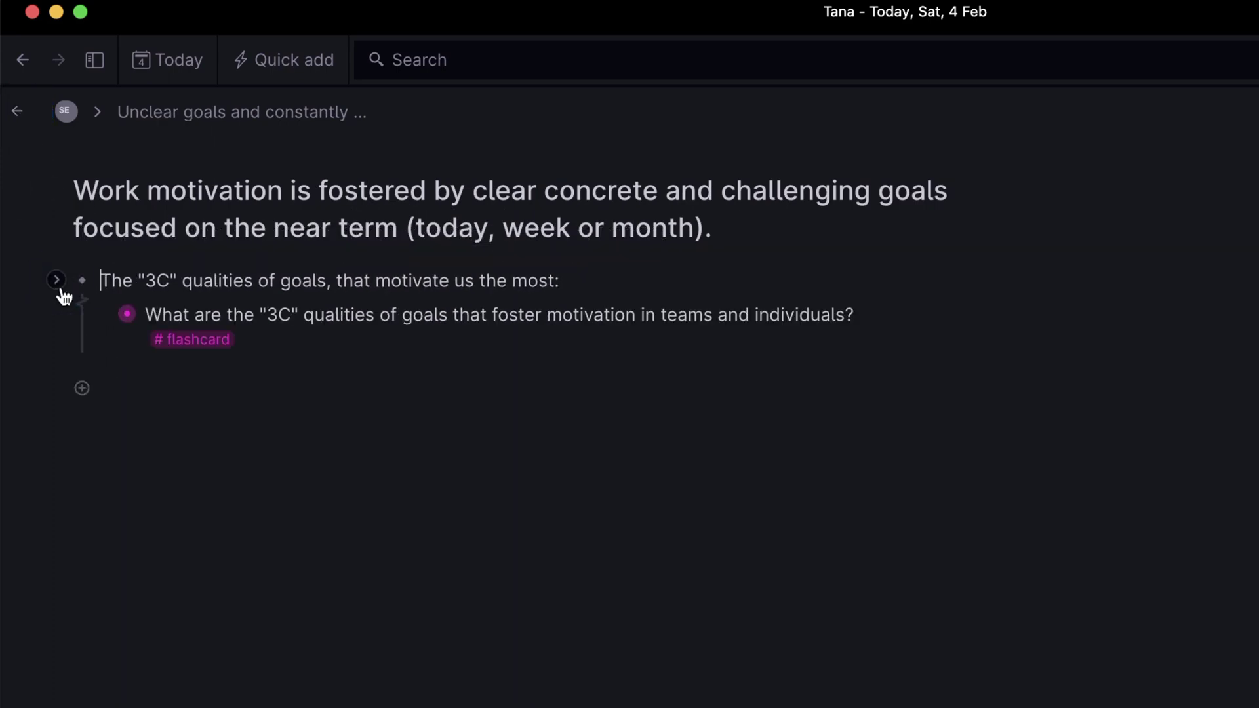
{"action": "left_click", "coordinate": [102, 314]}
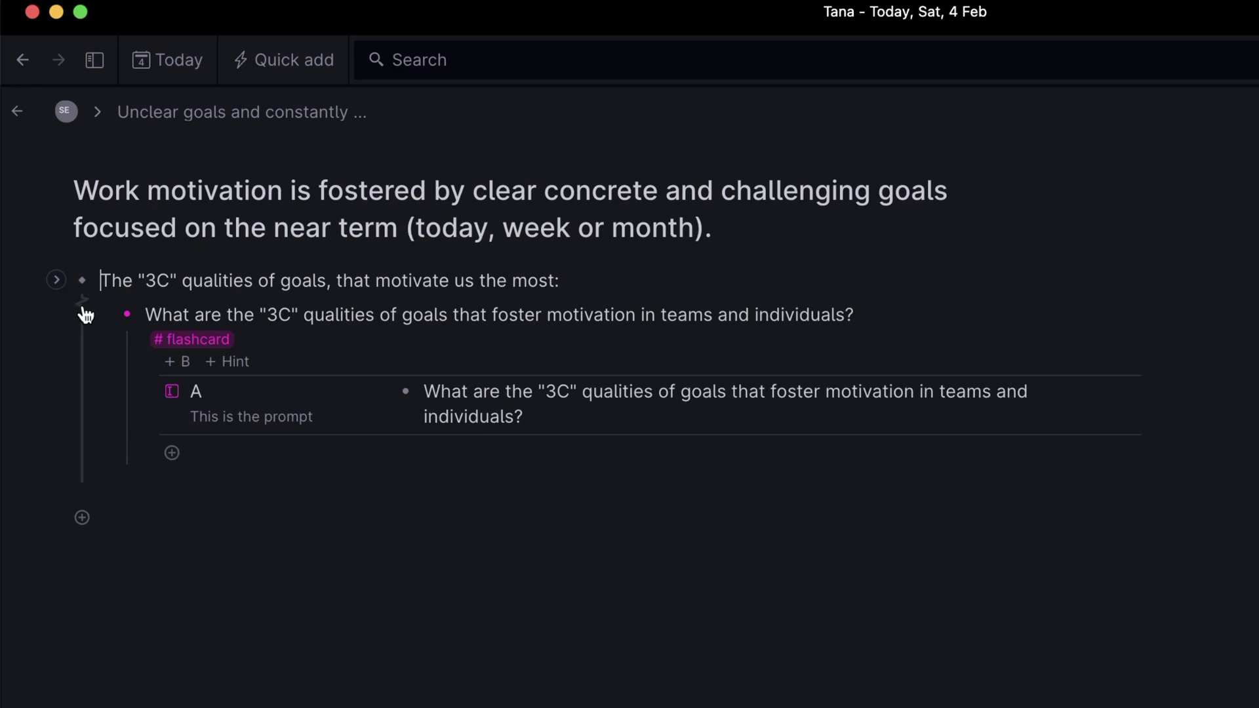
{"action": "left_click", "coordinate": [128, 315]}
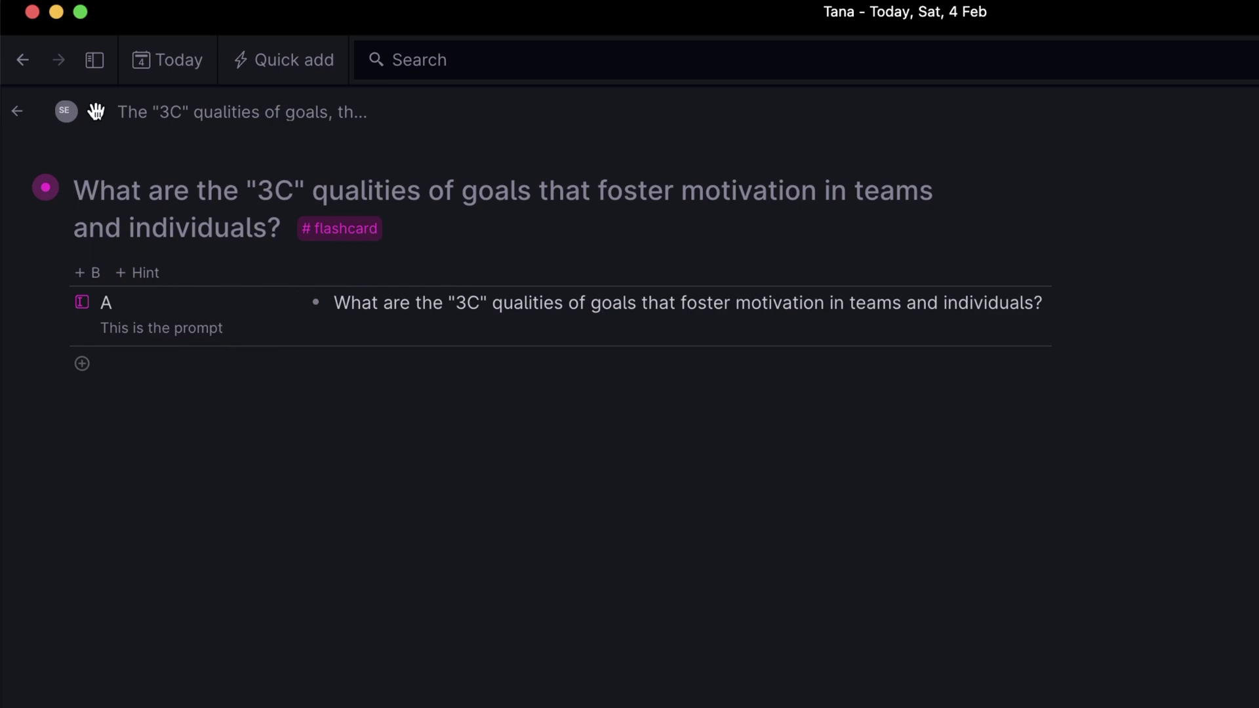
{"action": "left_click", "coordinate": [13, 113]}
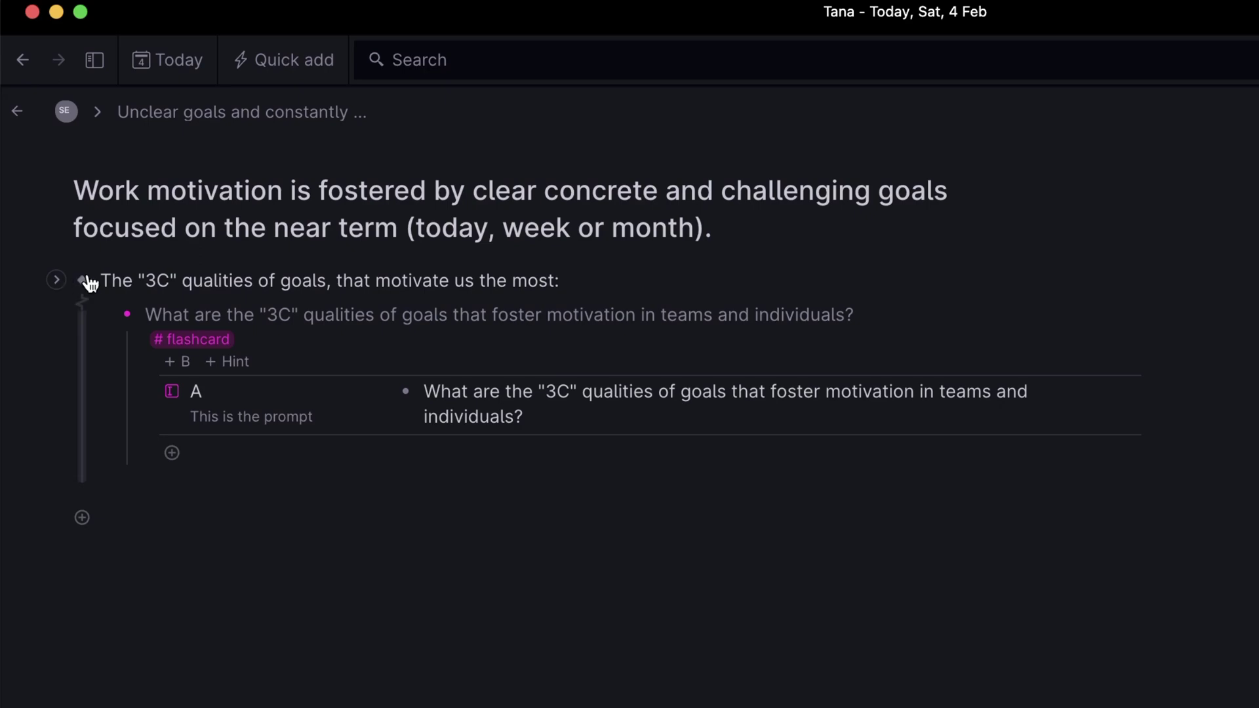
{"action": "left_click", "coordinate": [83, 281]}
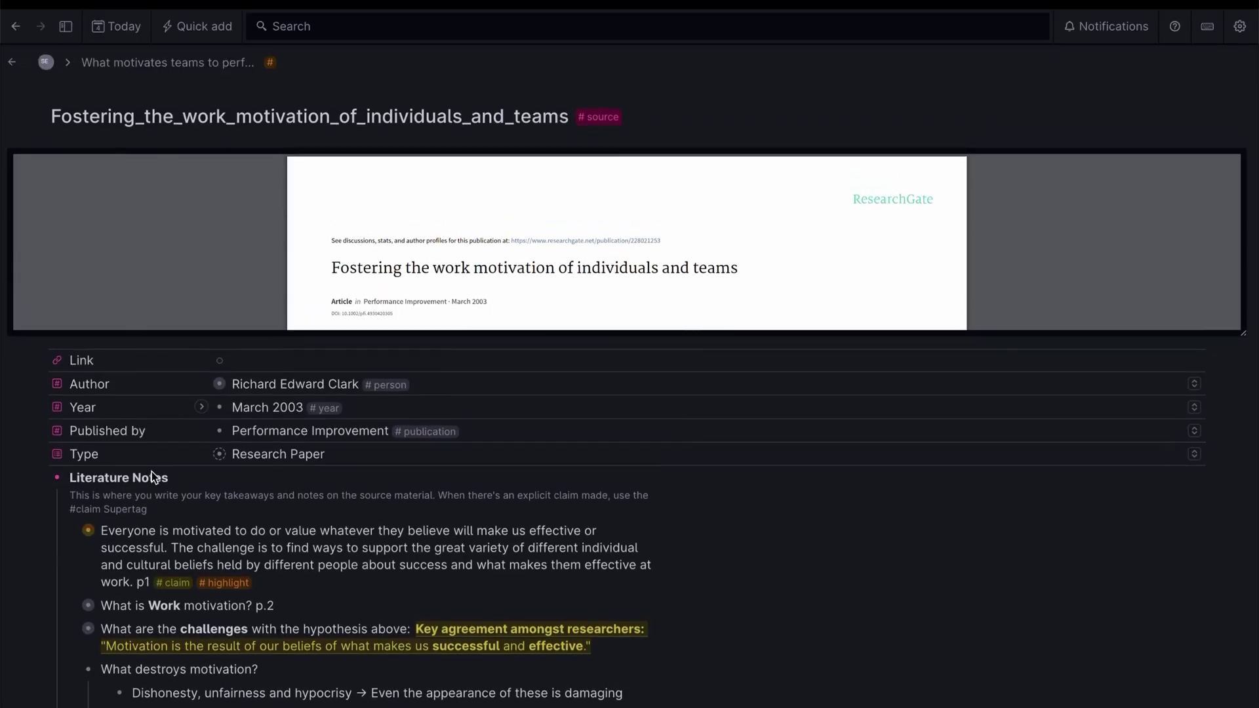
Scroll down the source page and zoom into its Literature Notes section.
{"action": "scroll", "coordinate": [151, 471], "scroll_direction": "down", "scroll_amount": 3}
{"action": "scroll", "coordinate": [151, 471], "scroll_direction": "down", "scroll_amount": 1}
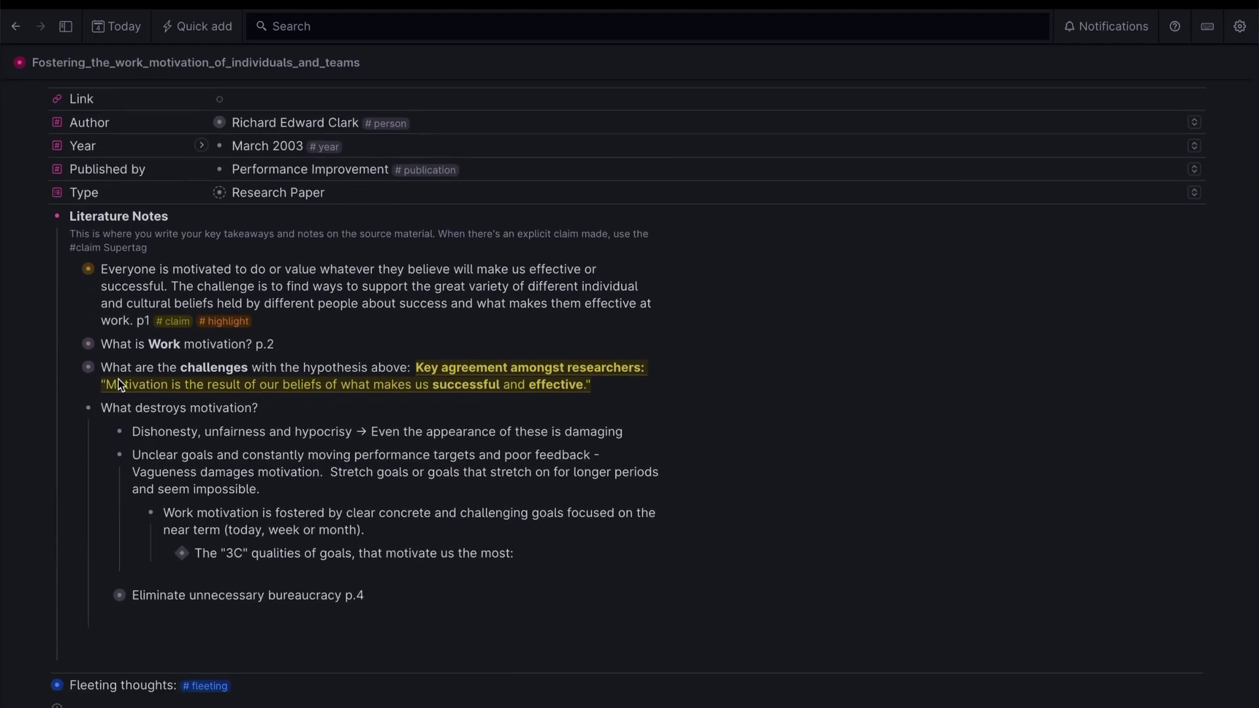
{"action": "left_click", "coordinate": [57, 217]}
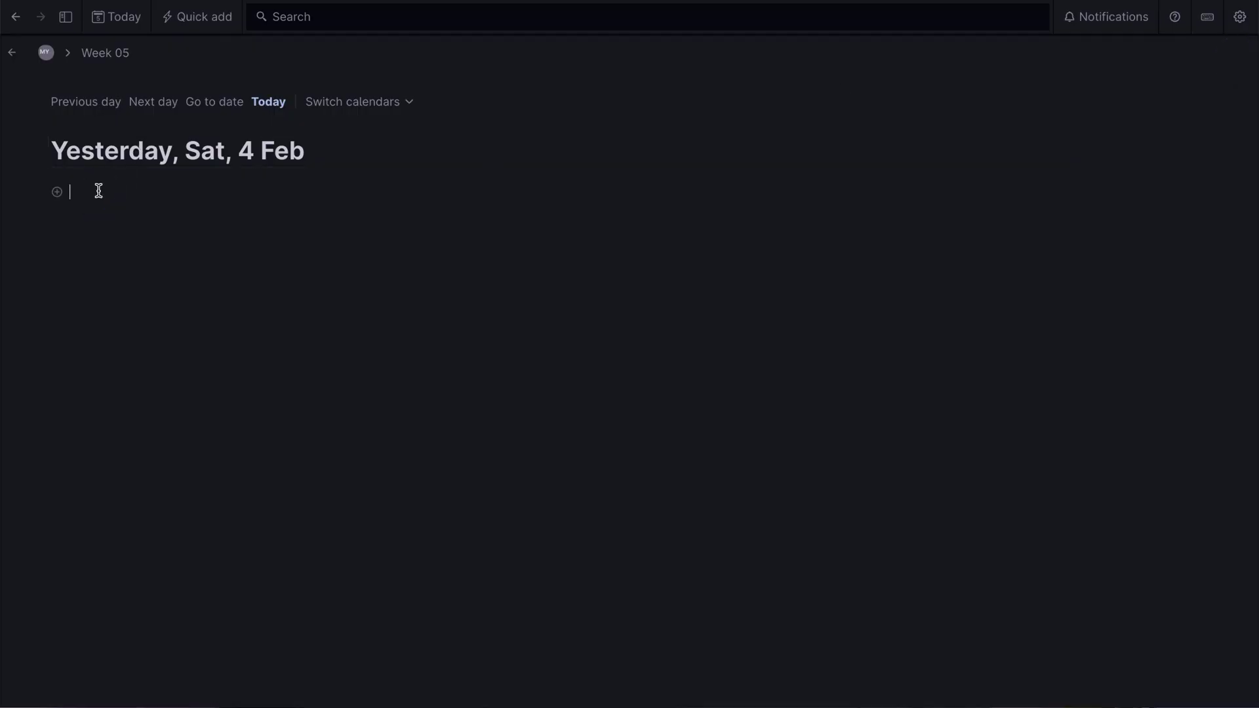
Tag the laundry item and the new Shopping for tomorrow line with #tasks.
{"action": "type", "text": "get laundrary done #task"}
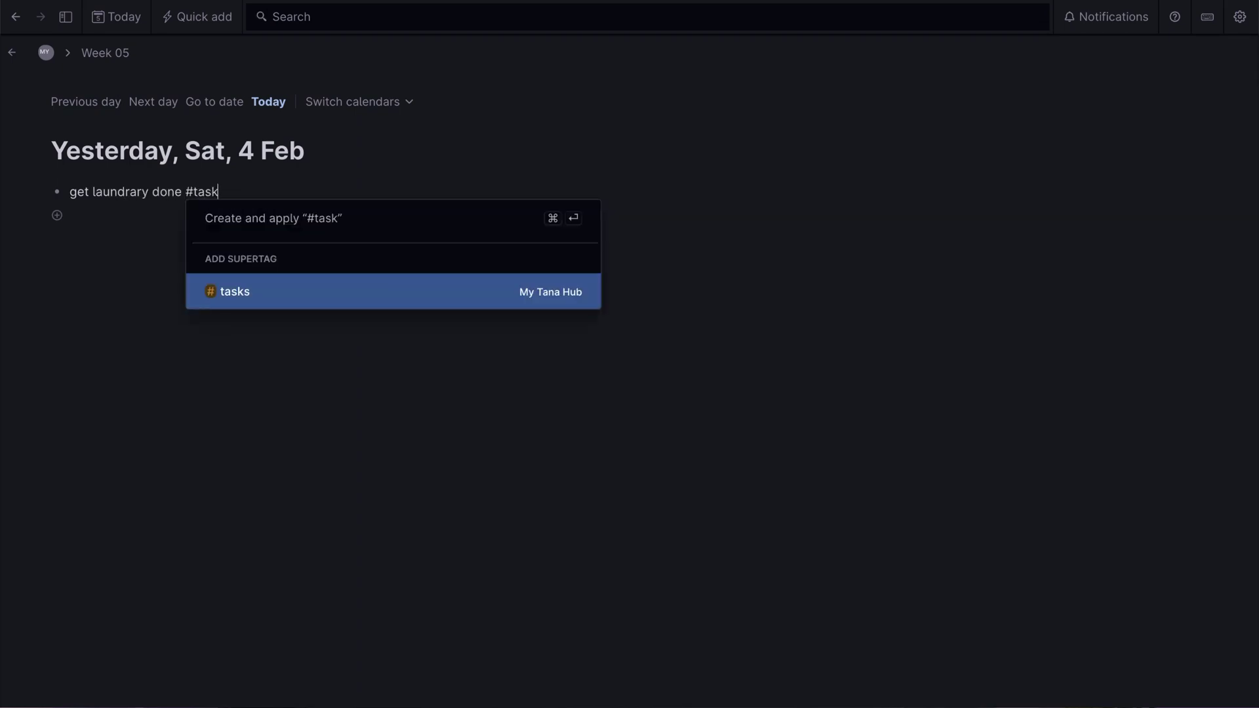
{"action": "key", "text": "Return"}
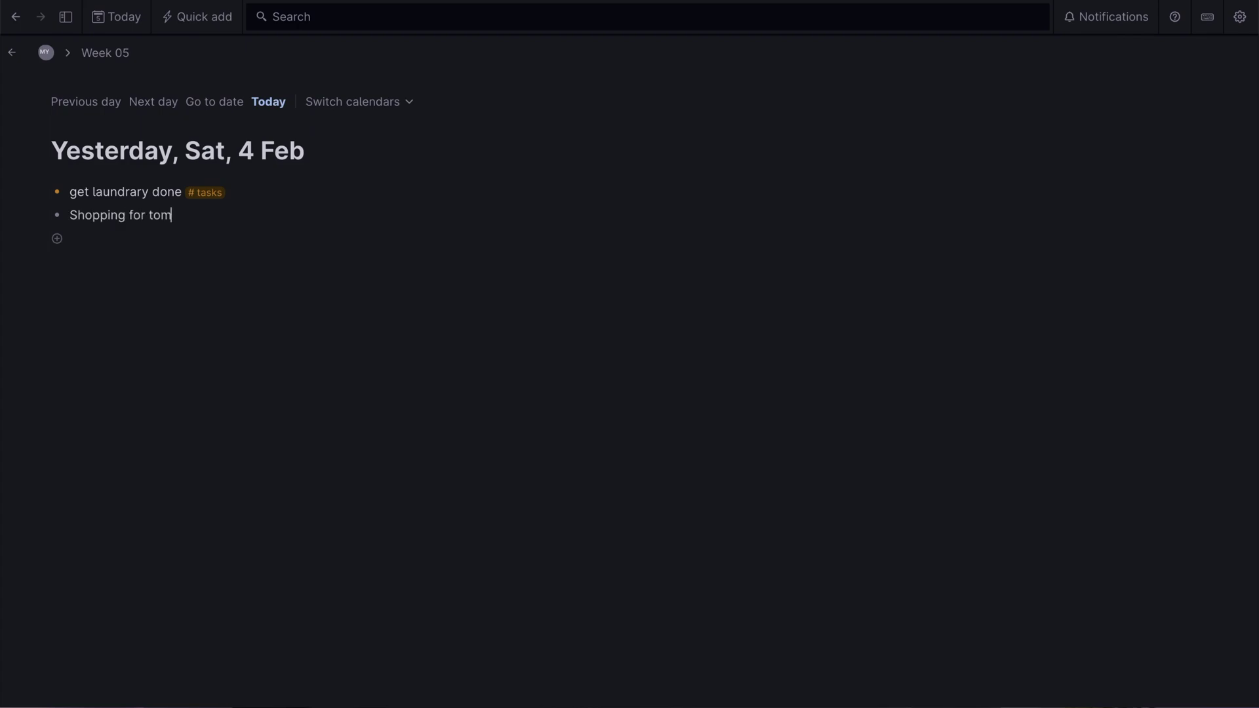
{"action": "type", "text": "ta"}
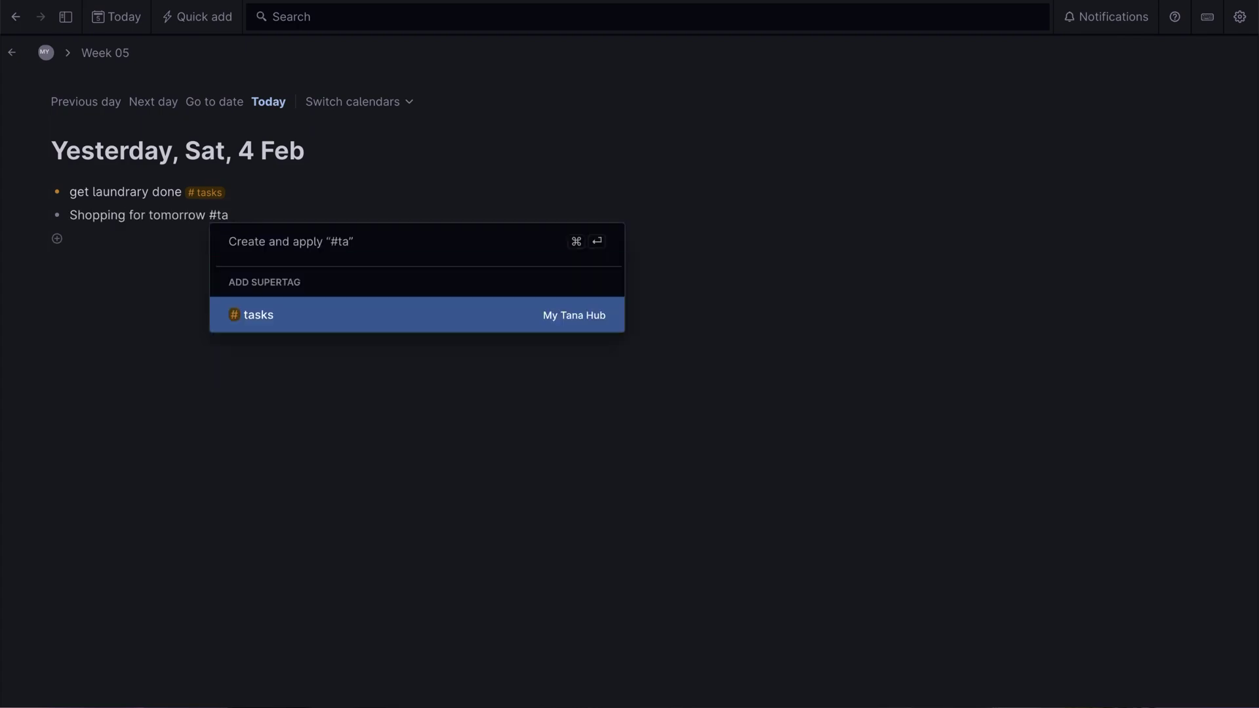
{"action": "key", "text": "Return"}
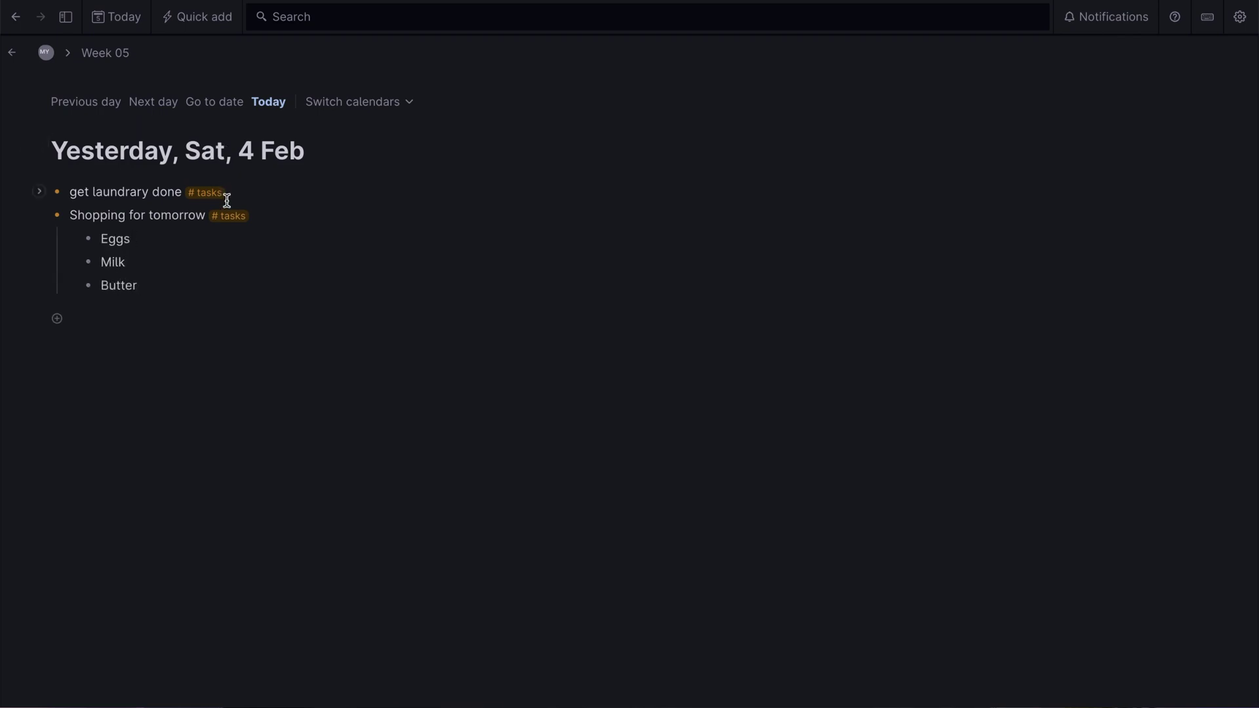
Tag Shopping for tomorrow with a newly created #shopping supertag and open its info card.
{"action": "left_click", "coordinate": [261, 214]}
{"action": "type", "text": "#"}
{"action": "type", "text": "shopping"}
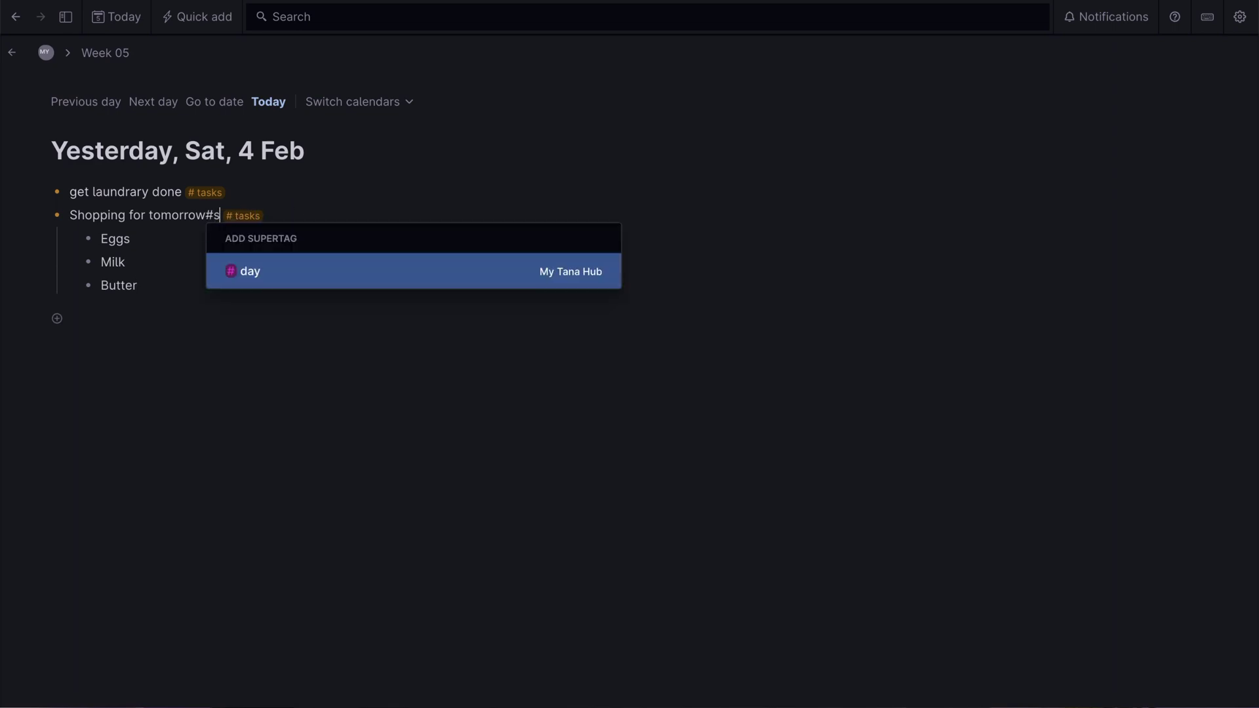
{"action": "key", "text": "Return"}
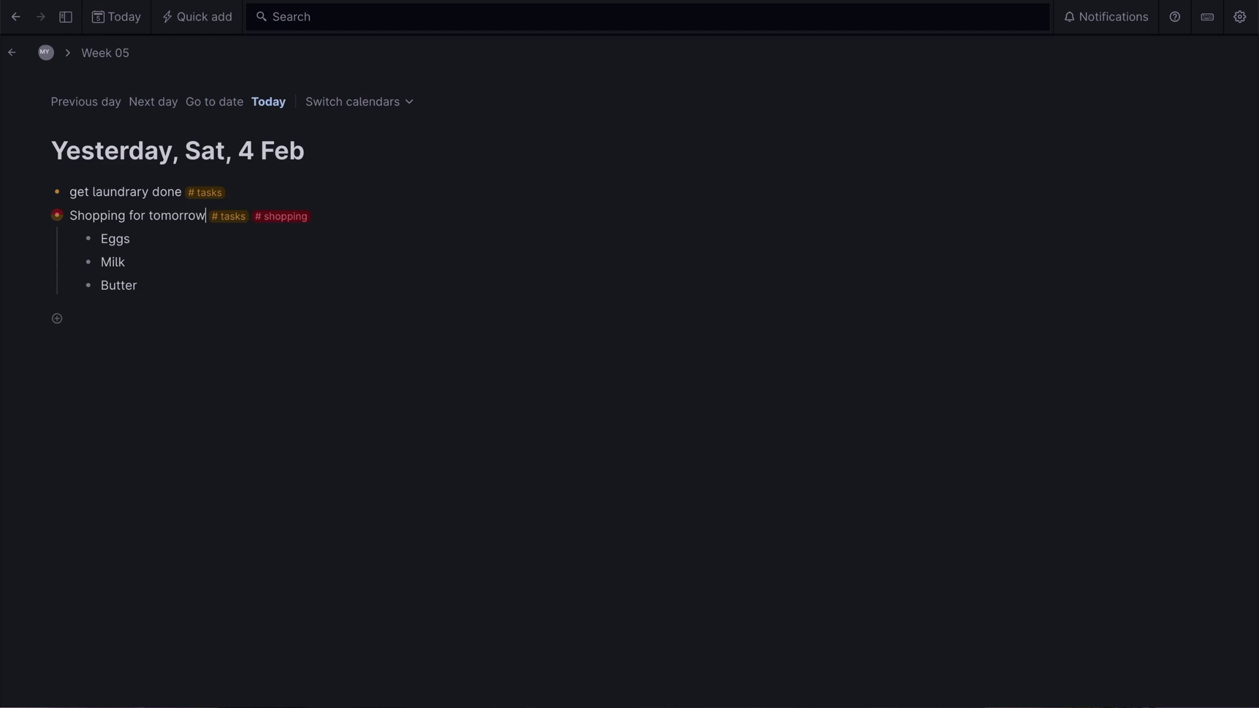
{"action": "left_click", "coordinate": [312, 218]}
Add a 'Shopping list' field to the #shopping tag's template.
{"action": "left_click", "coordinate": [282, 407]}
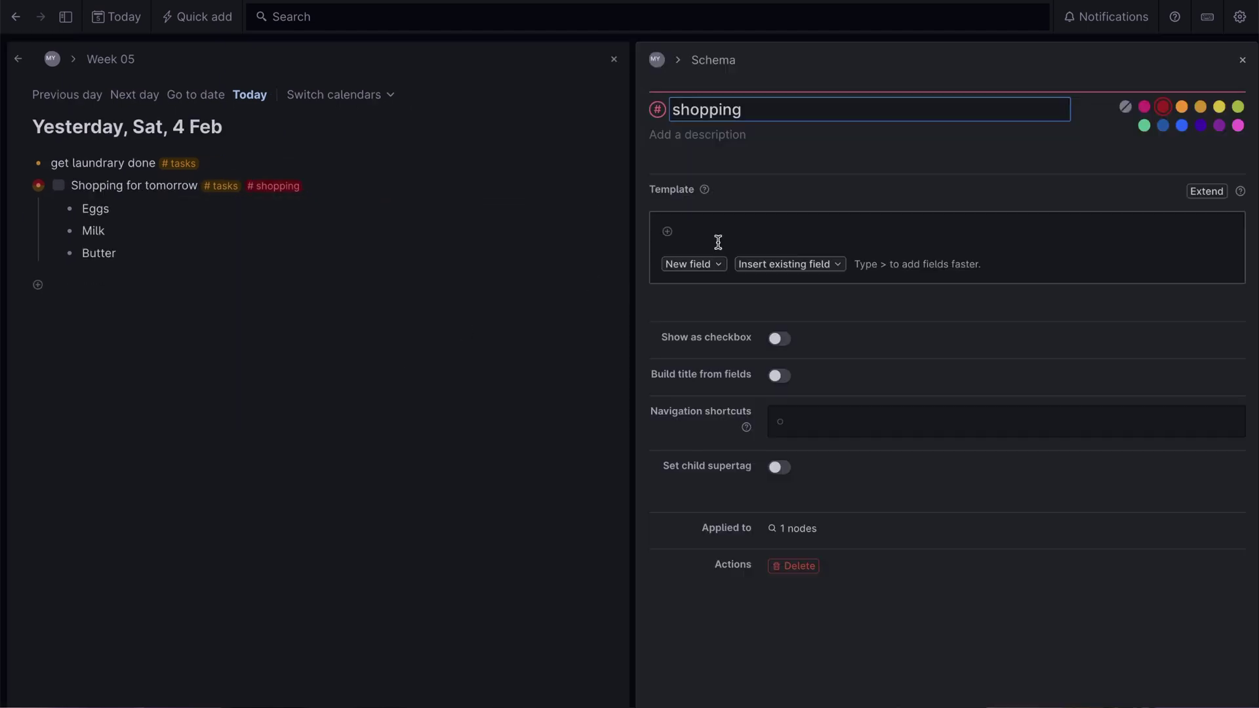
{"action": "left_click", "coordinate": [733, 230]}
{"action": "type", "text": ">"}
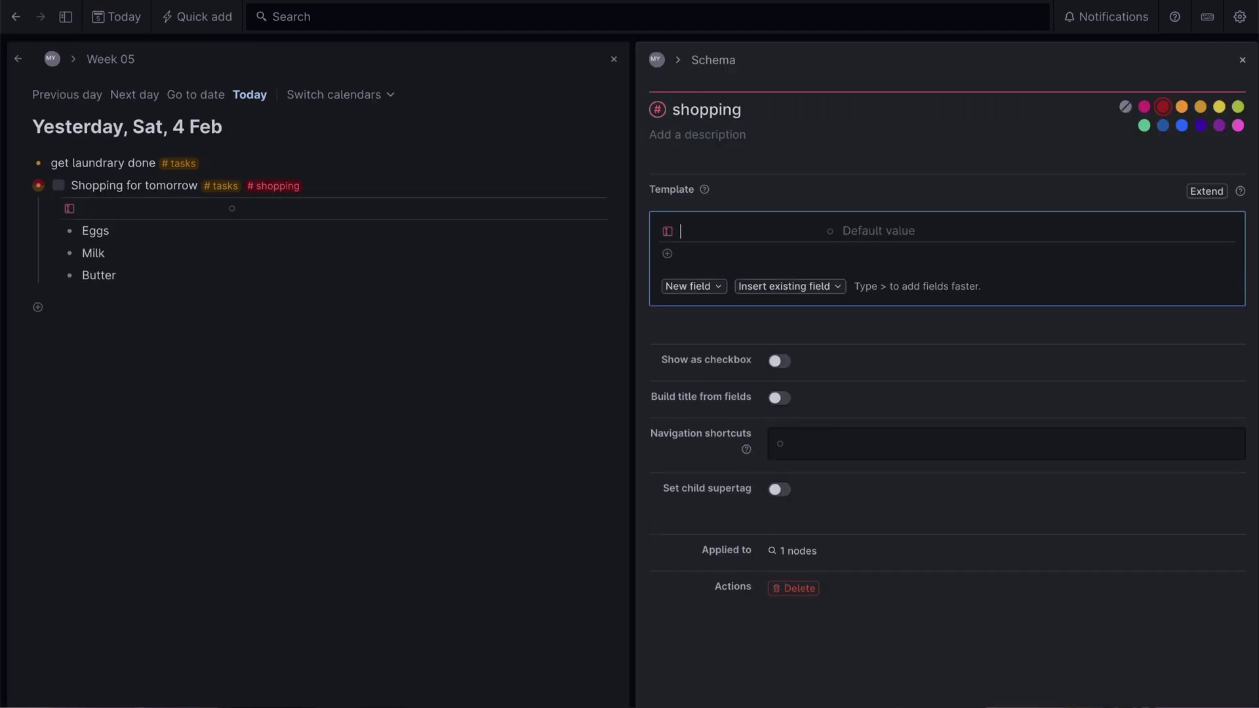
{"action": "type", "text": "Shopping list"}
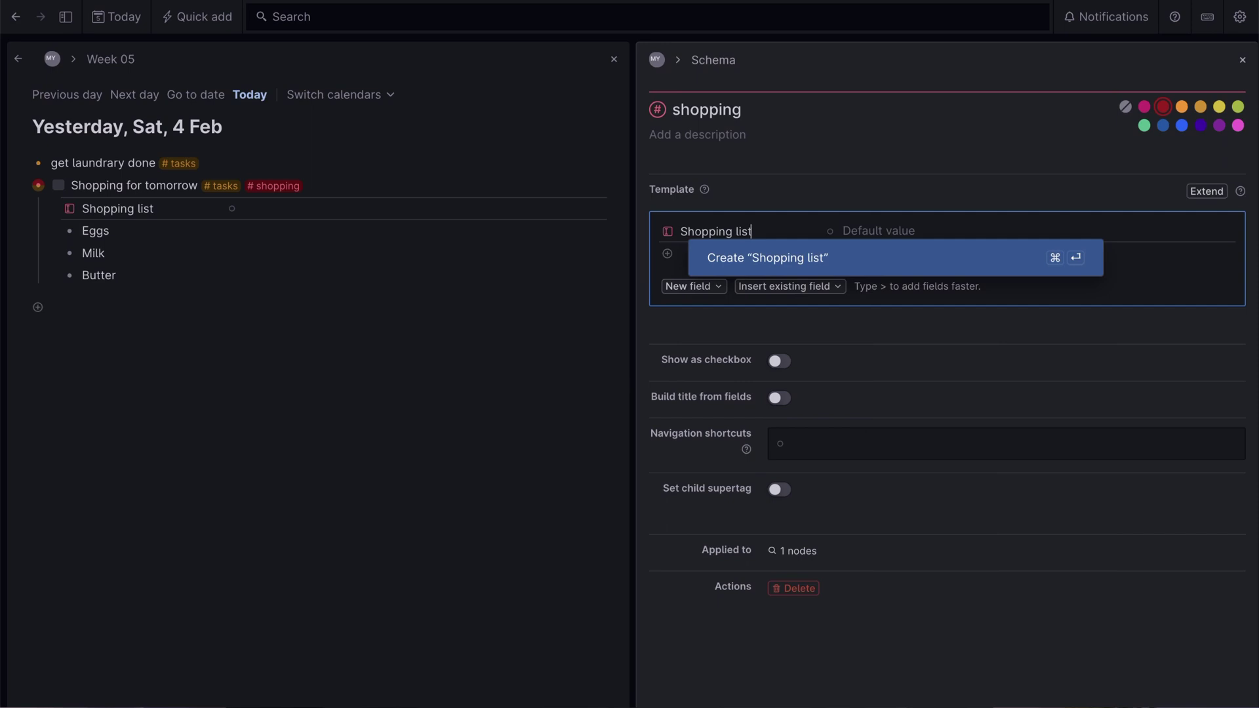
{"action": "key", "text": "Escape"}
{"action": "left_click", "coordinate": [1242, 59]}
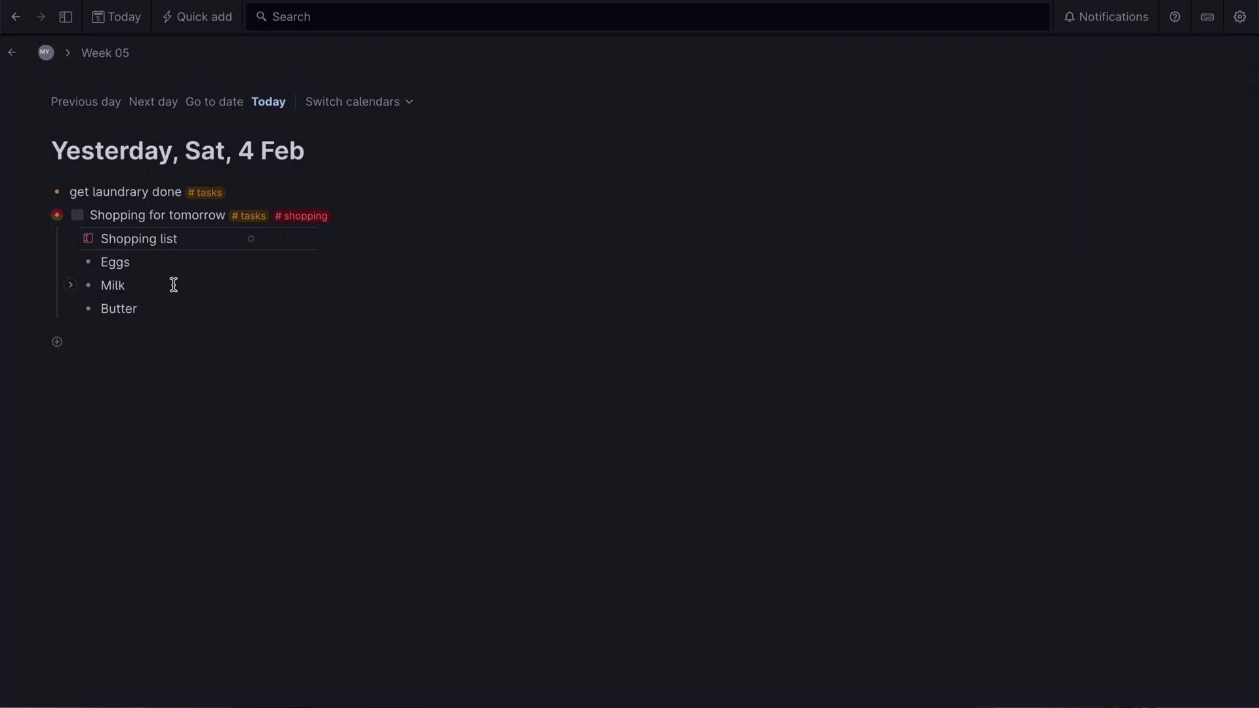
Move Eggs, Milk and Butter into the Shopping list field and make them to-do items.
{"action": "left_click_drag", "start_coordinate": [140, 310], "coordinate": [92, 275]}
{"action": "key", "text": "ctrl+x"}
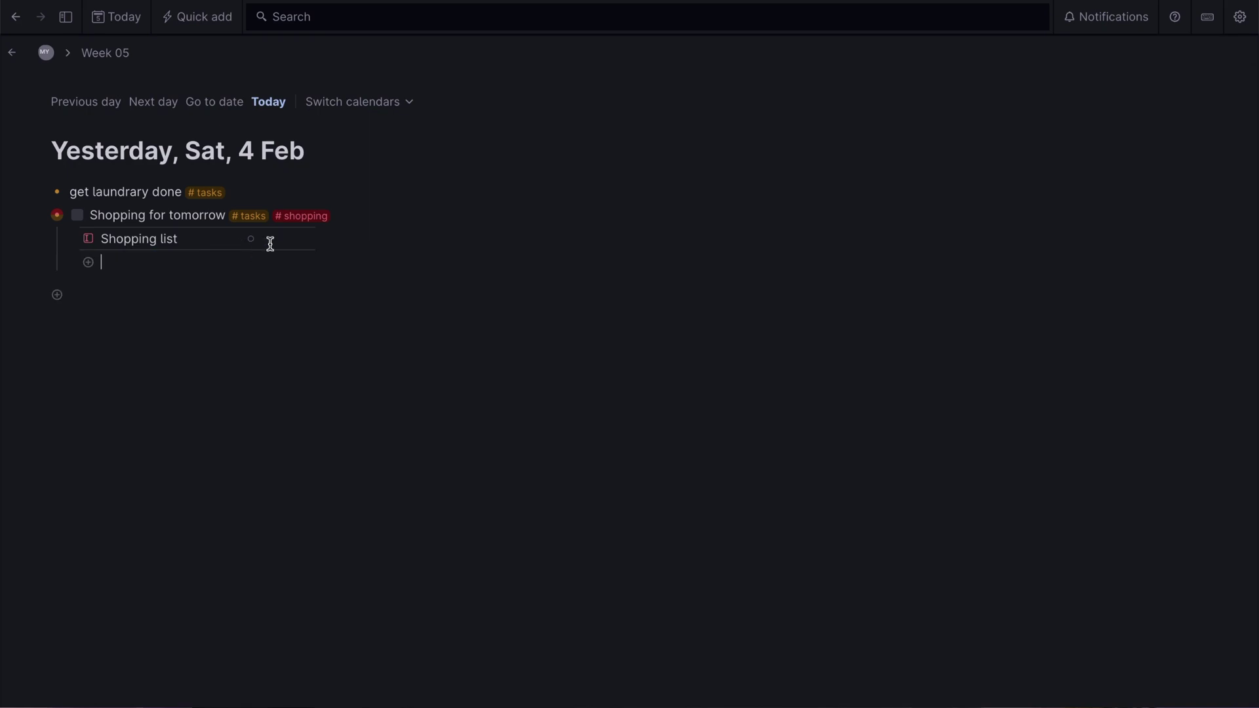
{"action": "left_click", "coordinate": [266, 240]}
{"action": "key", "text": "ctrl+v"}
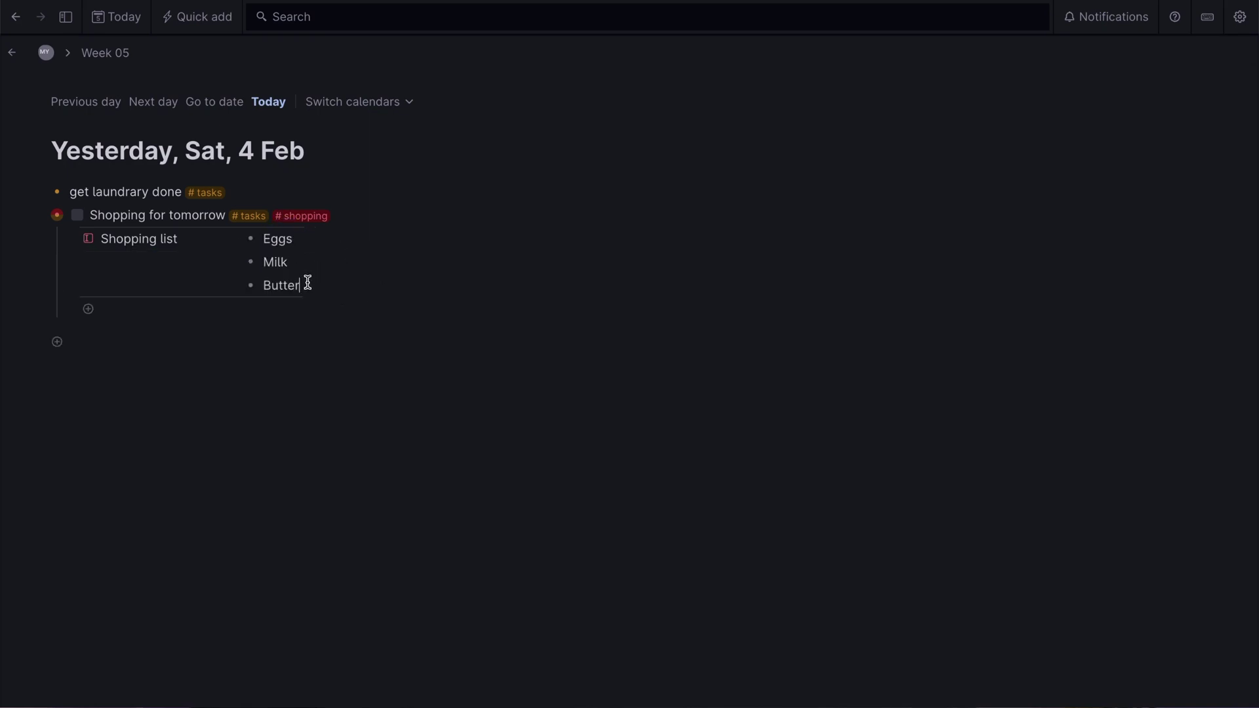
{"action": "key", "text": "shift+Up"}
{"action": "key", "text": "shift+Up"}
{"action": "key", "text": "shift+Up"}
{"action": "key", "text": "ctrl+Return"}
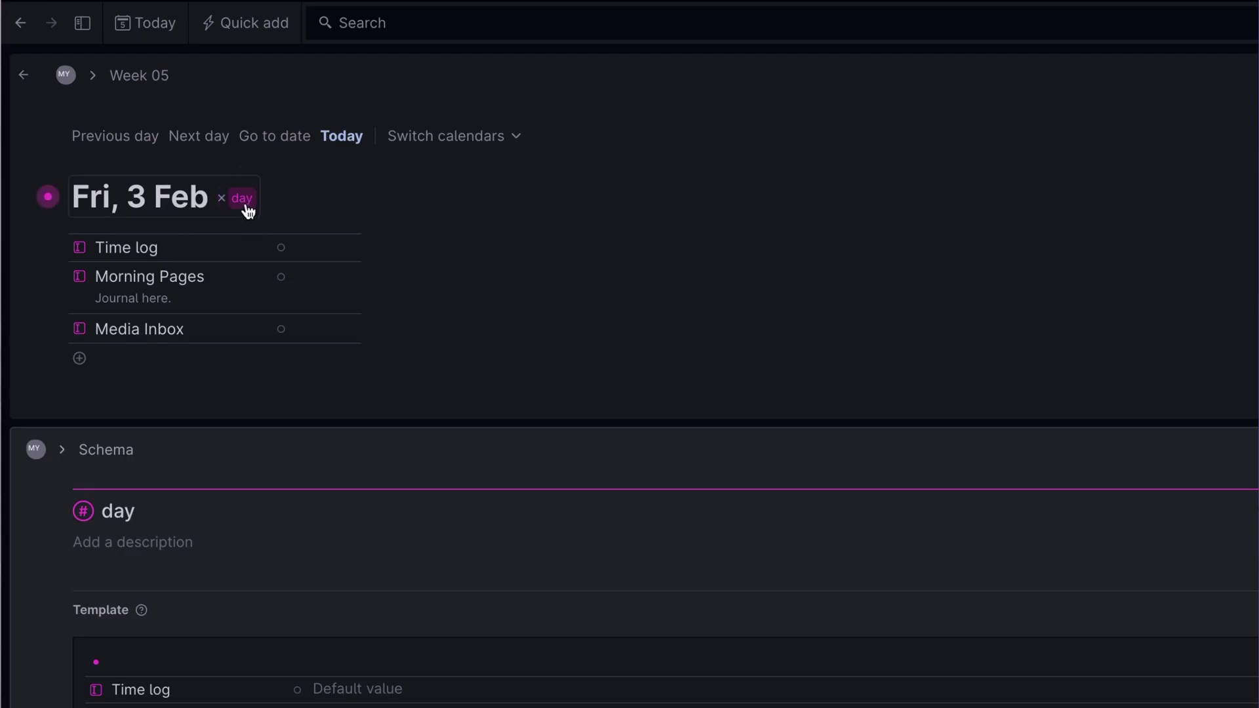
In the #day template's first row, start a Find nodes query for tag #tasks.
{"action": "left_click", "coordinate": [199, 166]}
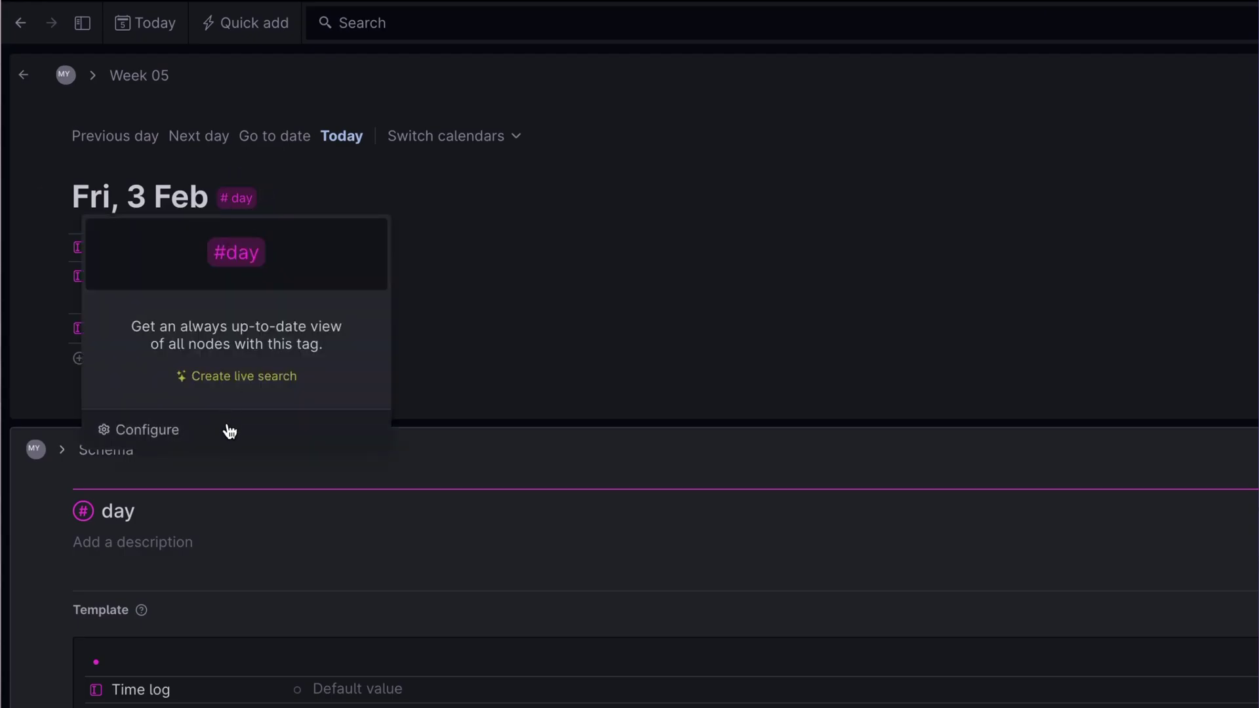
{"action": "left_click", "coordinate": [505, 424]}
{"action": "scroll", "coordinate": [314, 514], "scroll_direction": "down", "scroll_amount": 4}
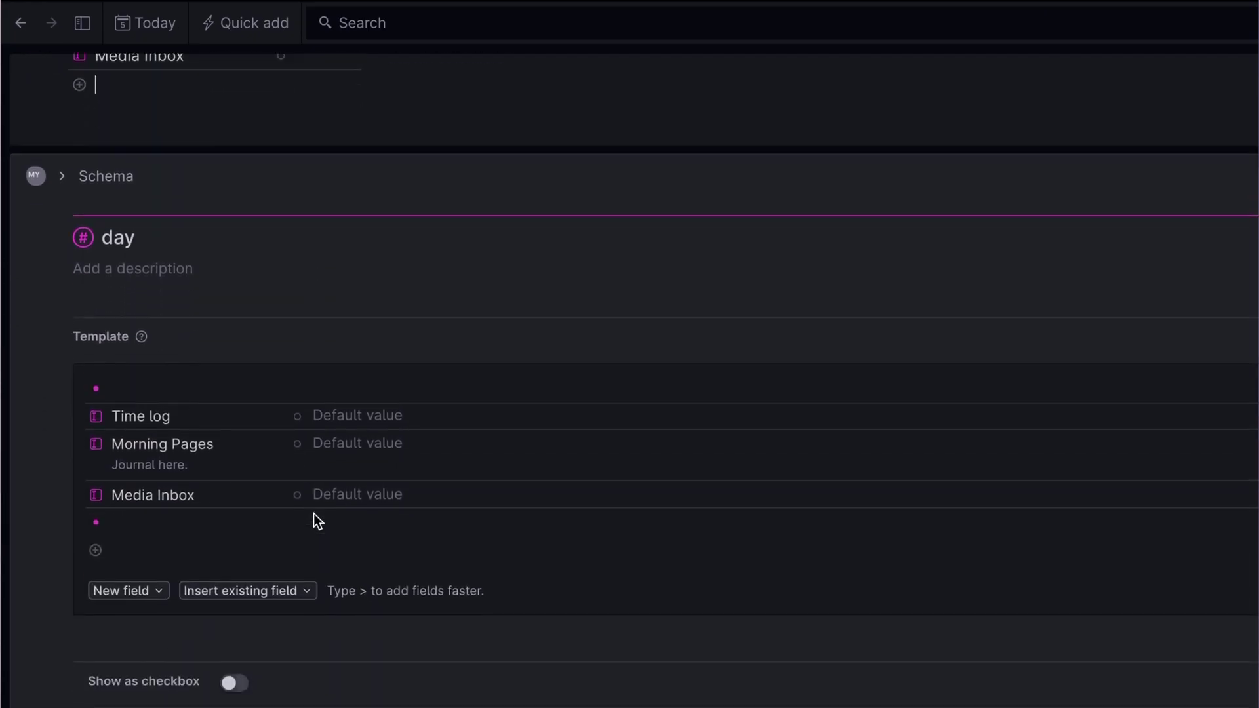
{"action": "scroll", "coordinate": [314, 513], "scroll_direction": "down", "scroll_amount": 2}
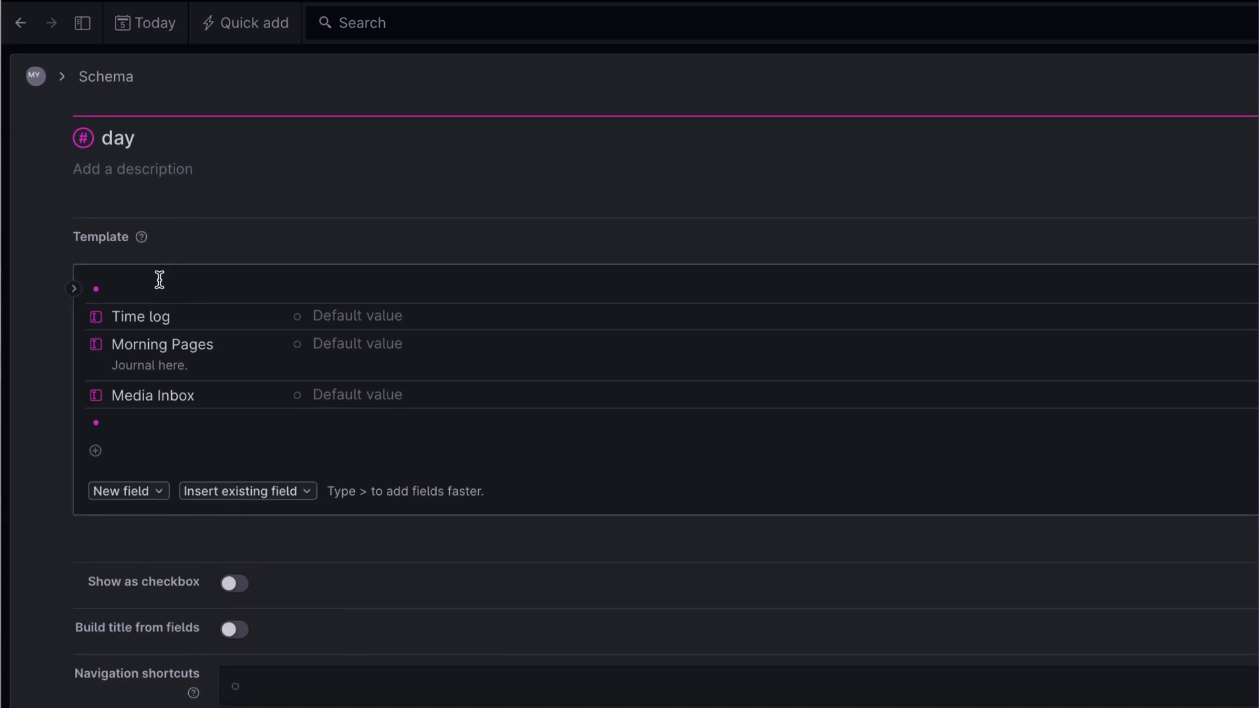
{"action": "left_click", "coordinate": [158, 281]}
{"action": "key", "text": "ctrl+k"}
{"action": "type", "text": "Find nodes"}
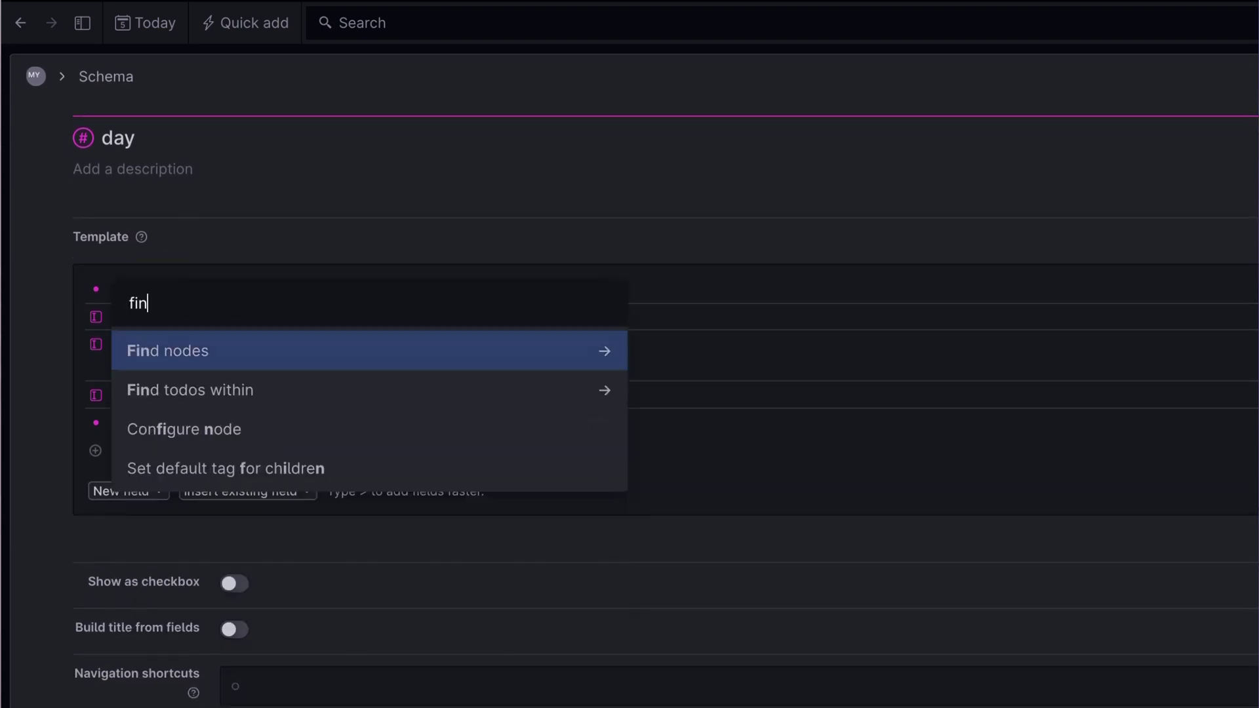
{"action": "key", "text": "Return"}
{"action": "key", "text": "Down"}
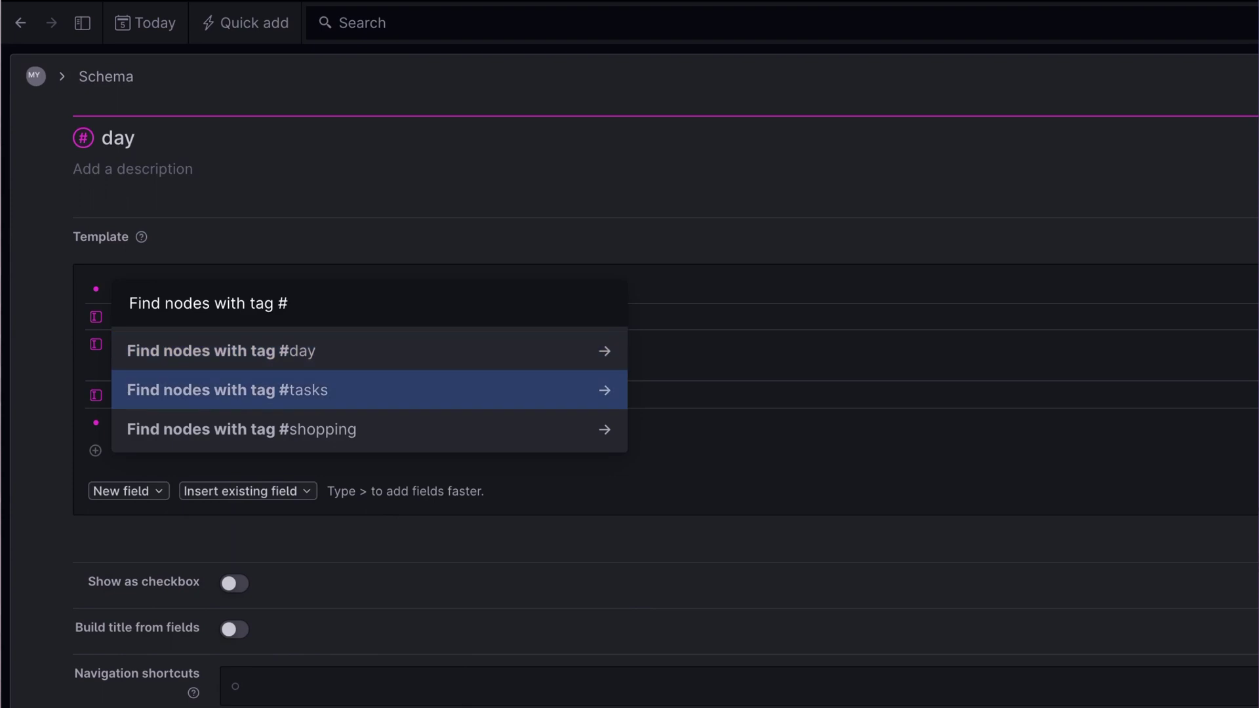
{"action": "key", "text": "Return"}
Limit the query to not-done tasks shown as a list, and add a 'My plan for the day' line.
{"action": "key", "text": "Down"}
{"action": "key", "text": "Down"}
{"action": "key", "text": "Down"}
{"action": "key", "text": "Down"}
{"action": "key", "text": "Down"}
{"action": "key", "text": "Down"}
{"action": "key", "text": "Down"}
{"action": "key", "text": "Down"}
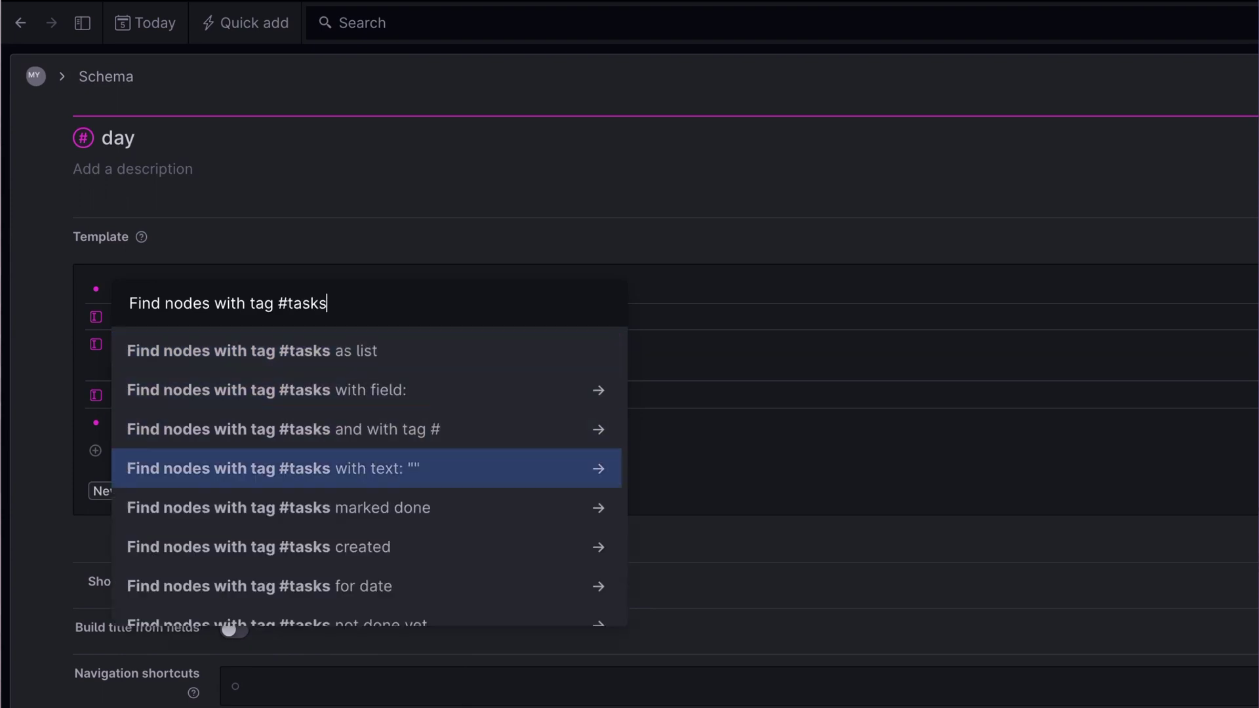
{"action": "key", "text": "Down"}
{"action": "key", "text": "Up"}
{"action": "key", "text": "Up"}
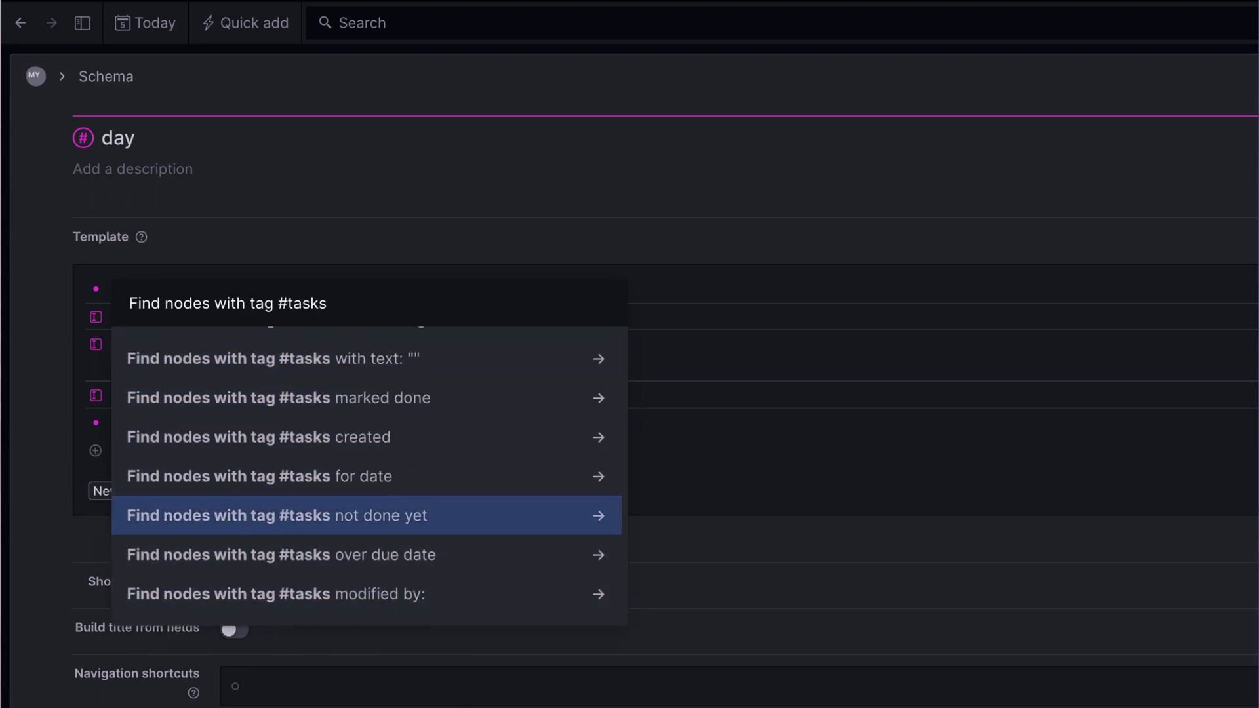
{"action": "key", "text": "Return"}
{"action": "key", "text": "Up"}
{"action": "key", "text": "Down"}
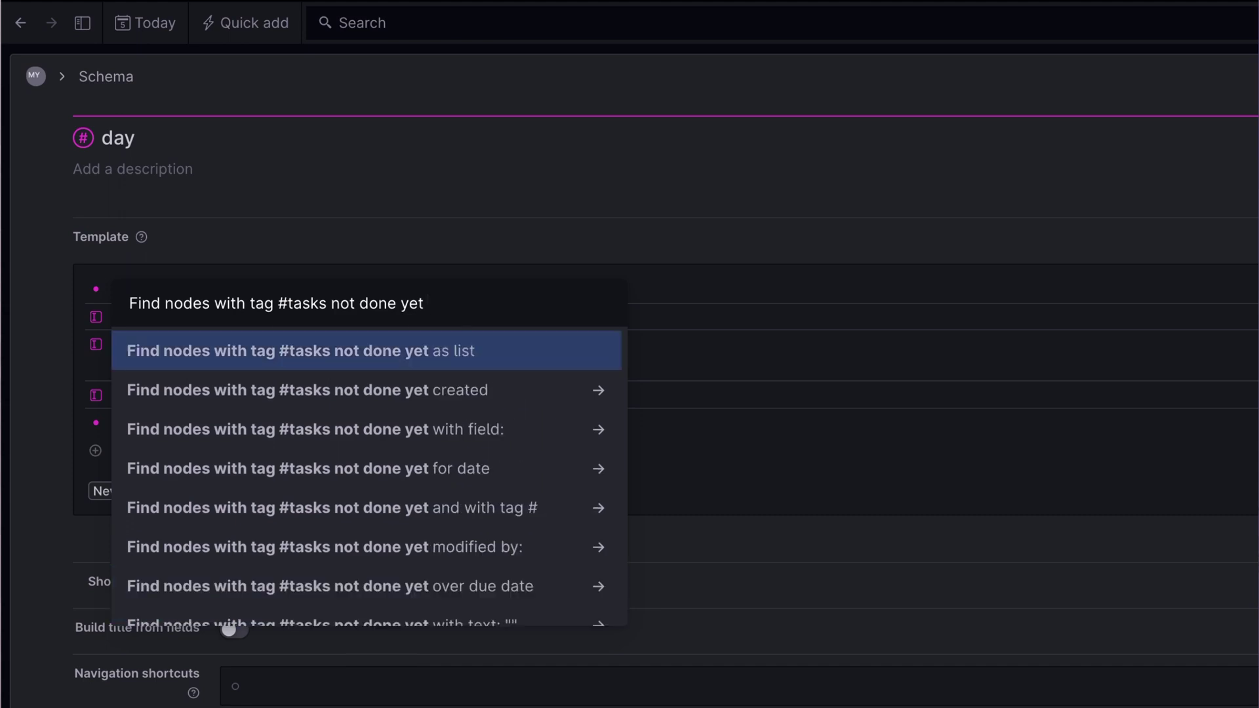
{"action": "key", "text": "Return"}
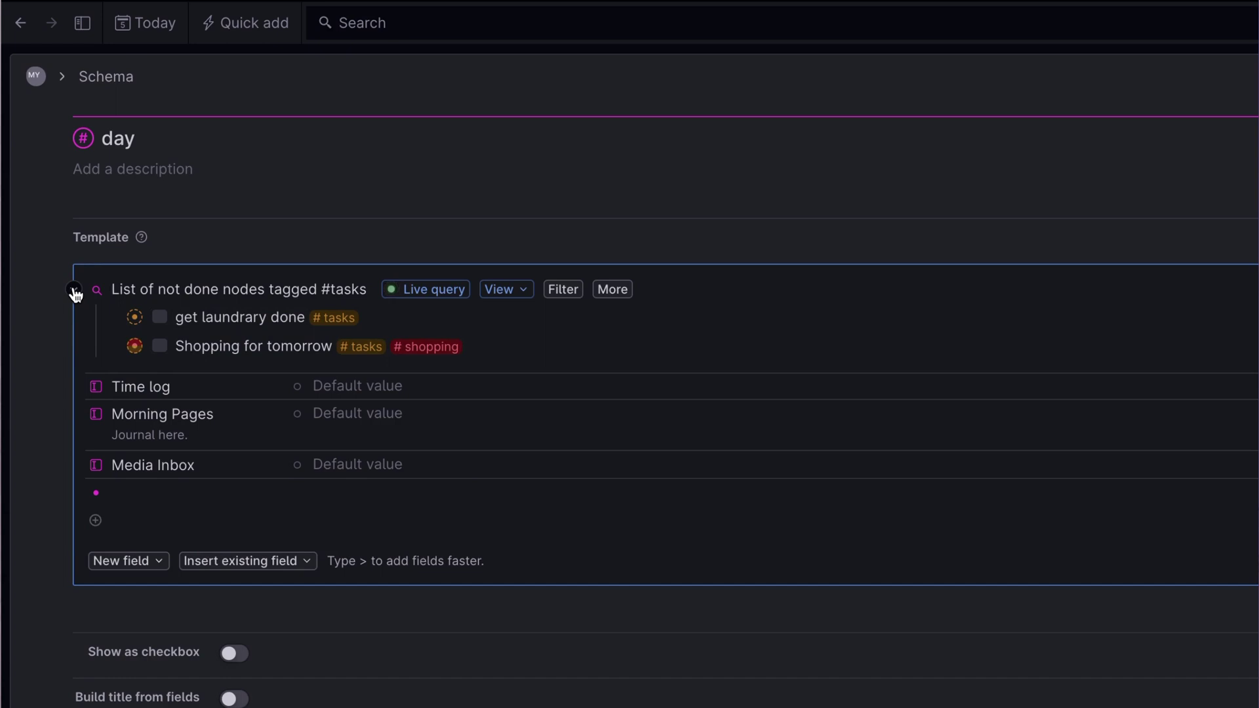
{"action": "left_click", "coordinate": [142, 502]}
{"action": "type", "text": "My plan for the day"}
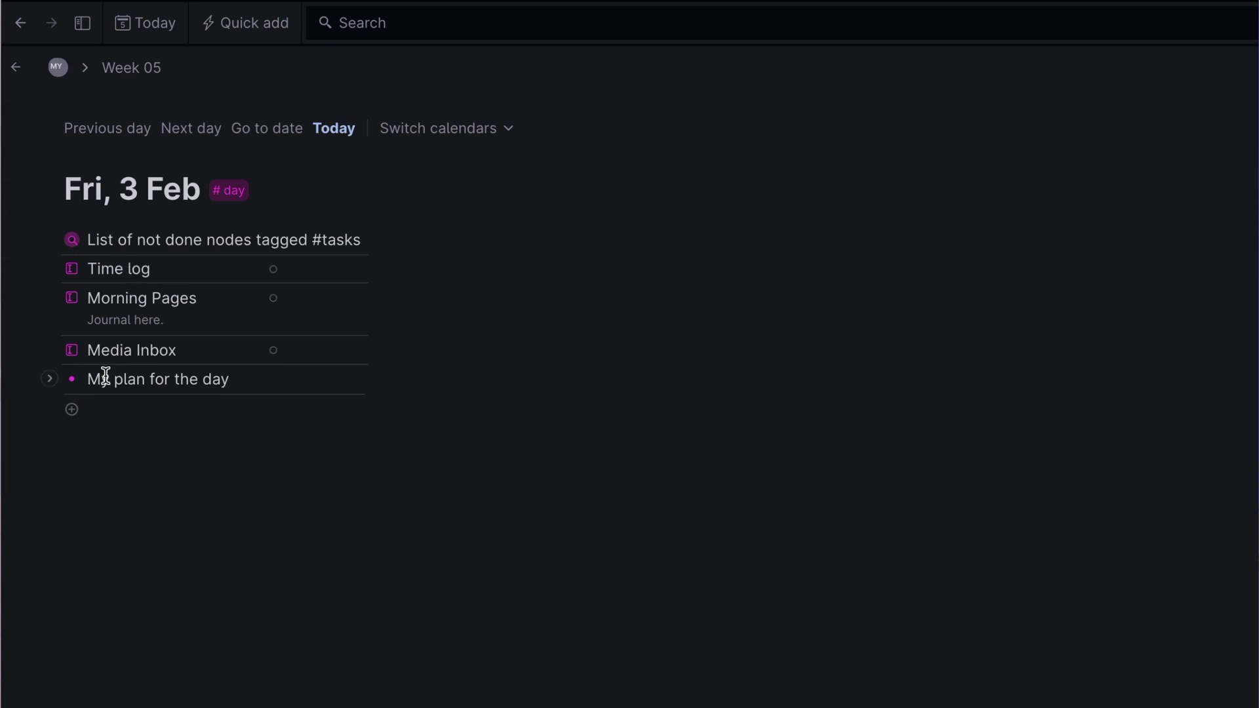
Expand the not-done tasks query and insert the current time, 12:26, into Time log.
{"action": "left_click", "coordinate": [50, 239]}
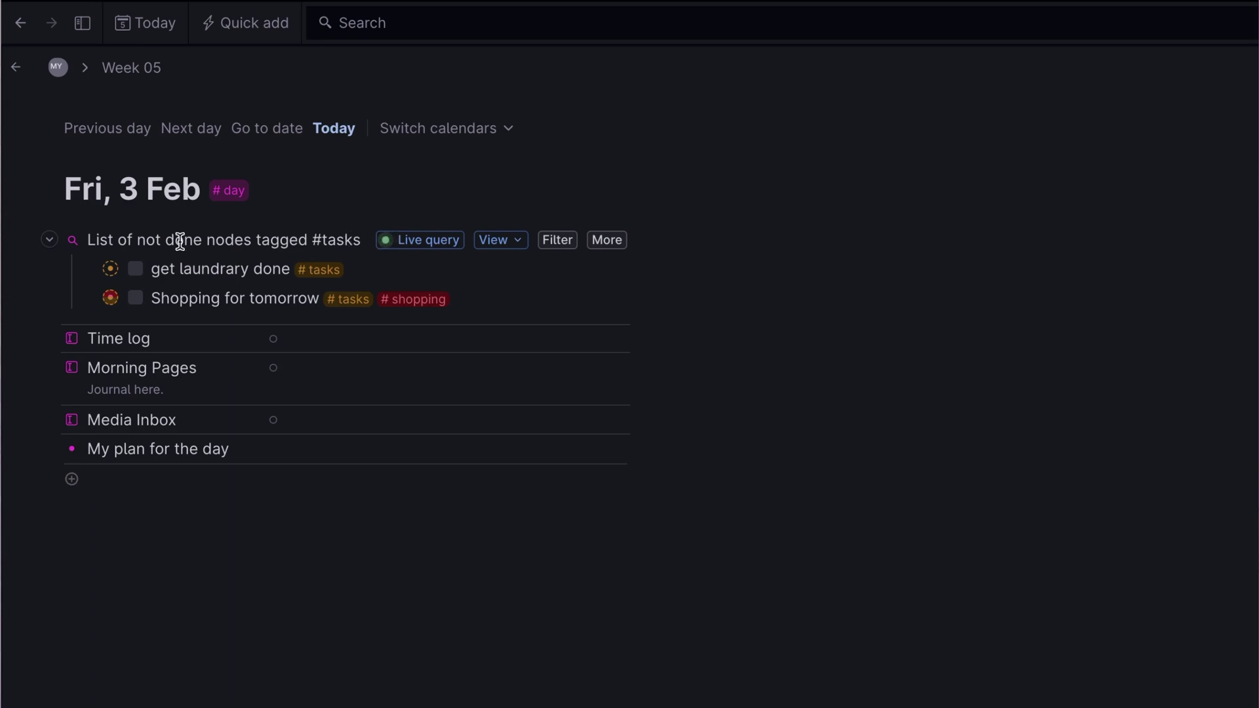
{"action": "left_click", "coordinate": [351, 340]}
{"action": "key", "text": "ctrl+k"}
{"action": "type", "text": "ti"}
{"action": "key", "text": "Return"}
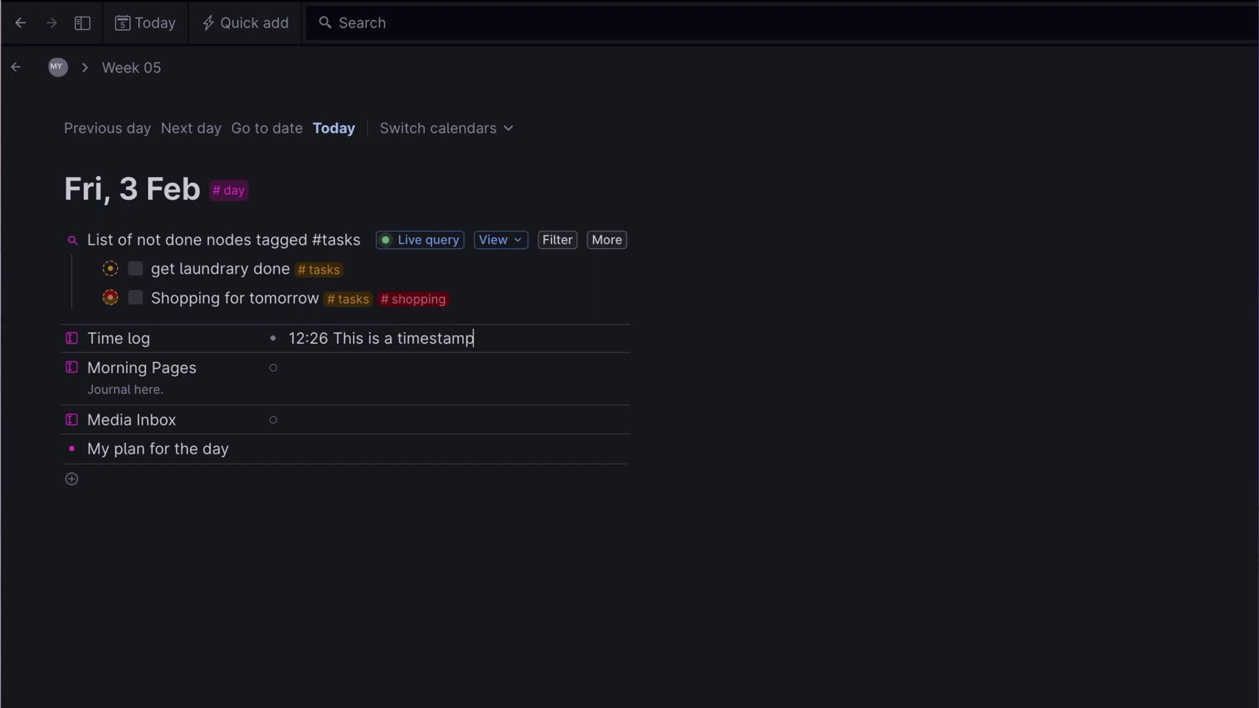
Write 'My journal entry' in the Morning Pages field.
{"action": "left_click", "coordinate": [341, 377]}
{"action": "type", "text": "My journal entry"}
{"action": "left_click", "coordinate": [341, 416]}
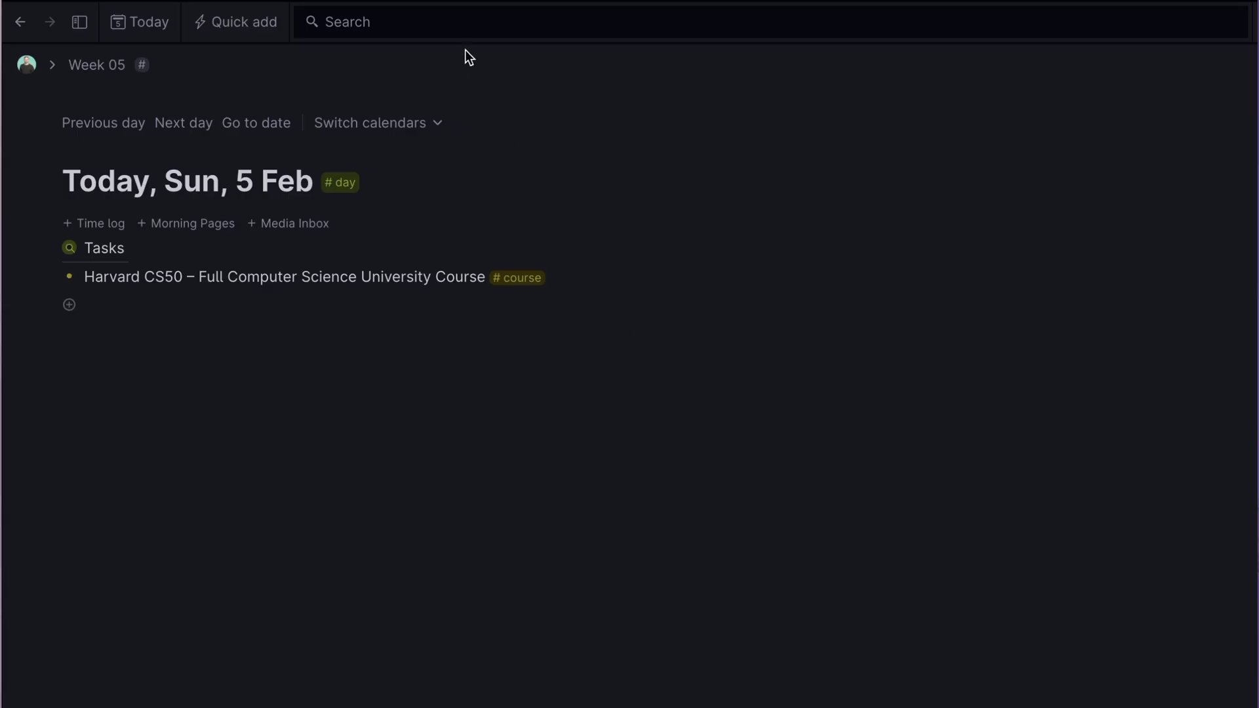
Search the workspace for 'tasks gitlab' and show its search expression, tasks AND gitlab.
{"action": "left_click", "coordinate": [452, 23]}
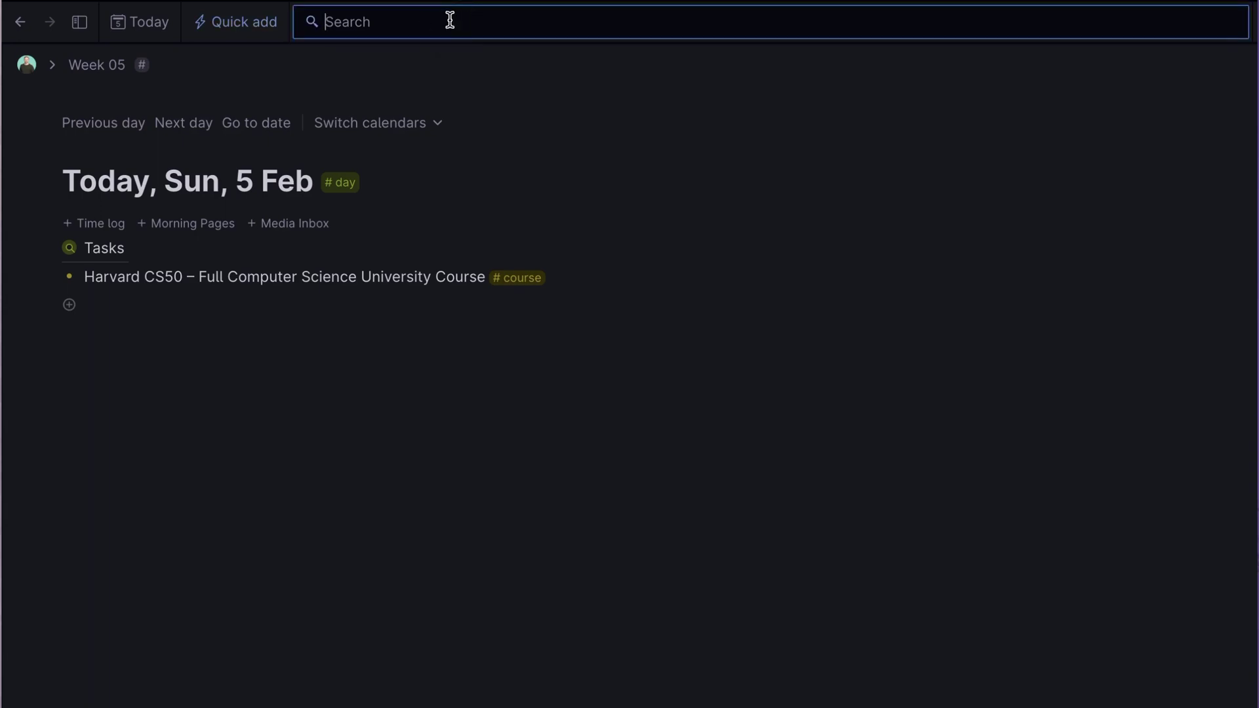
{"action": "type", "text": "tasks"}
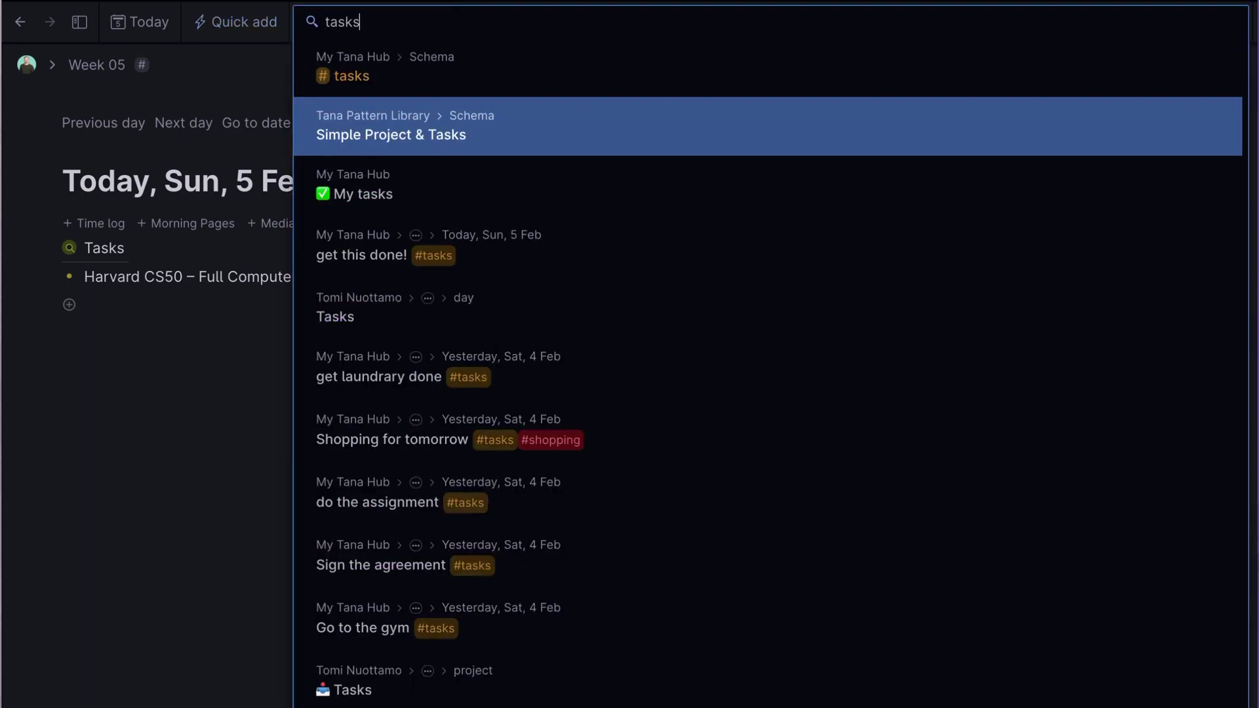
{"action": "type", "text": " gitlab"}
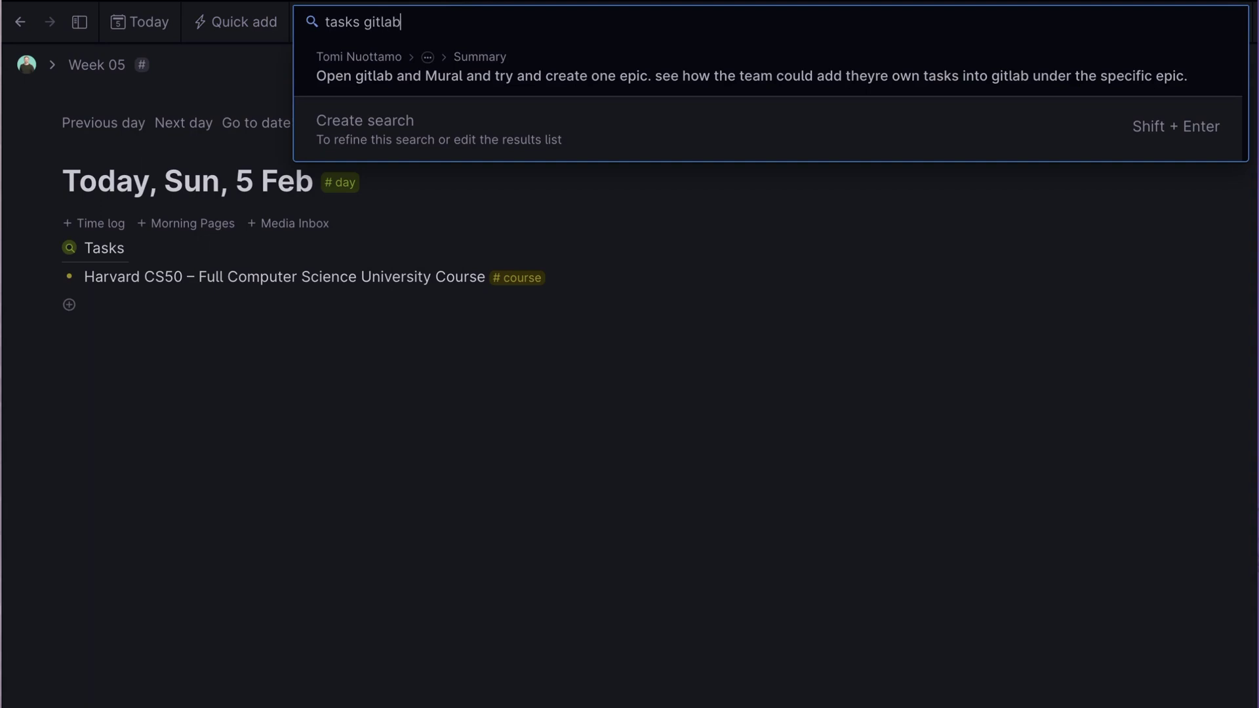
{"action": "key", "text": "shift+Return"}
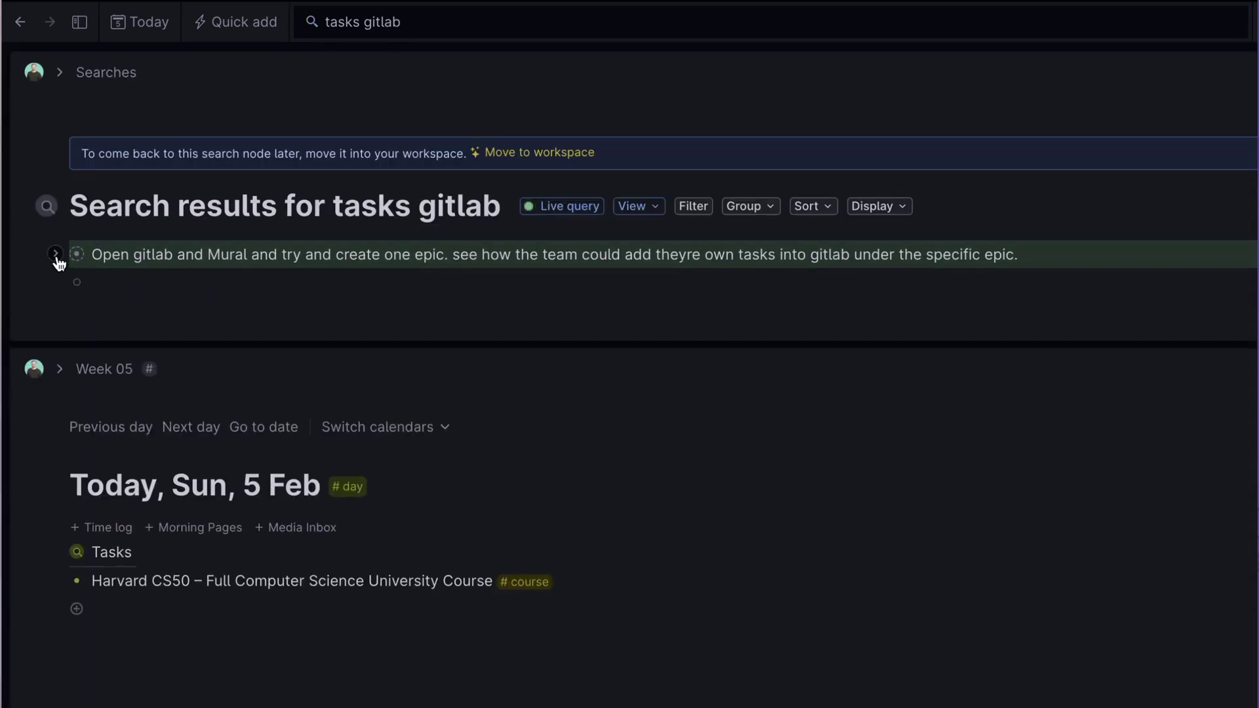
{"action": "left_click", "coordinate": [56, 254]}
{"action": "left_click", "coordinate": [55, 256]}
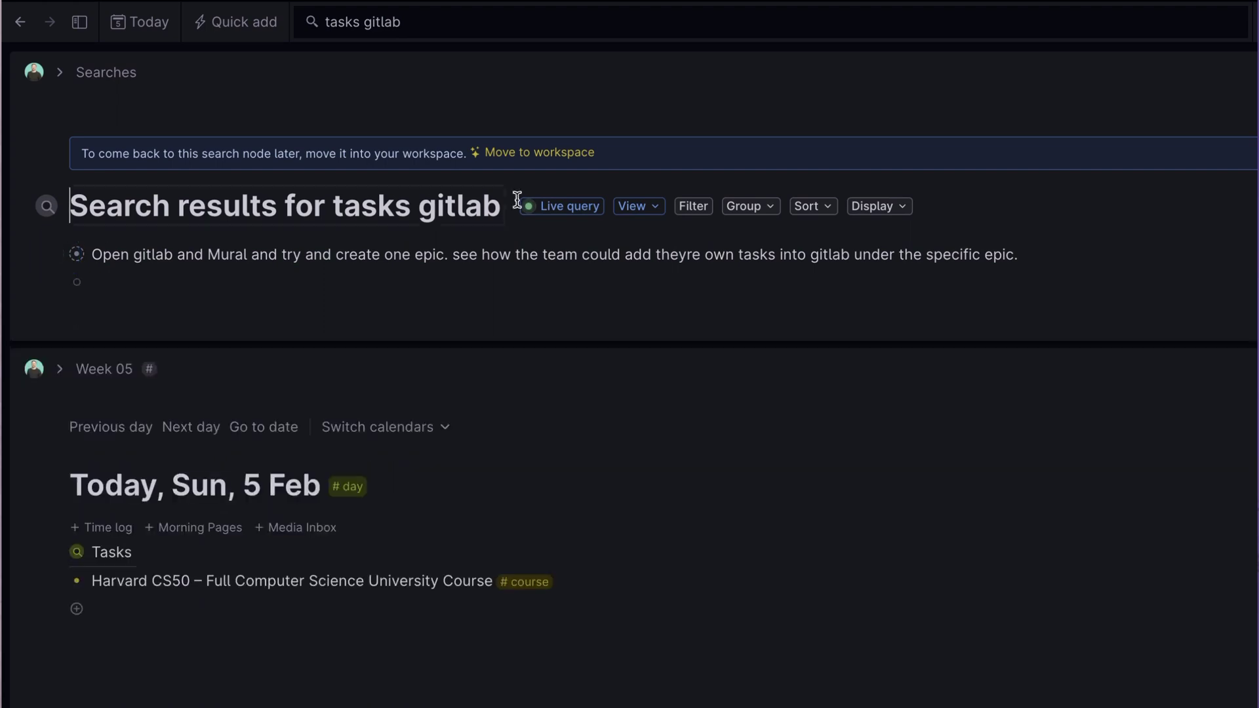
{"action": "left_click", "coordinate": [570, 206]}
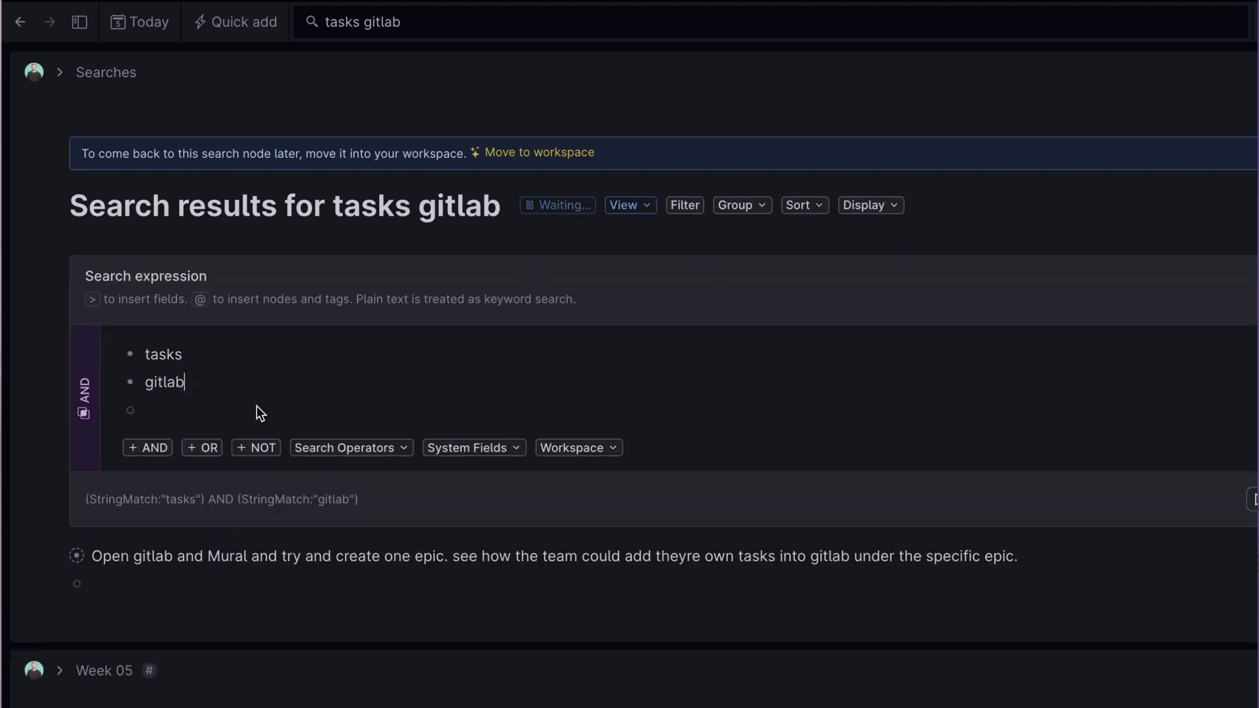
Add a My tasks live query of not-done #tasks, shown as a list, to tomorrow's page.
{"action": "left_click", "coordinate": [139, 284]}
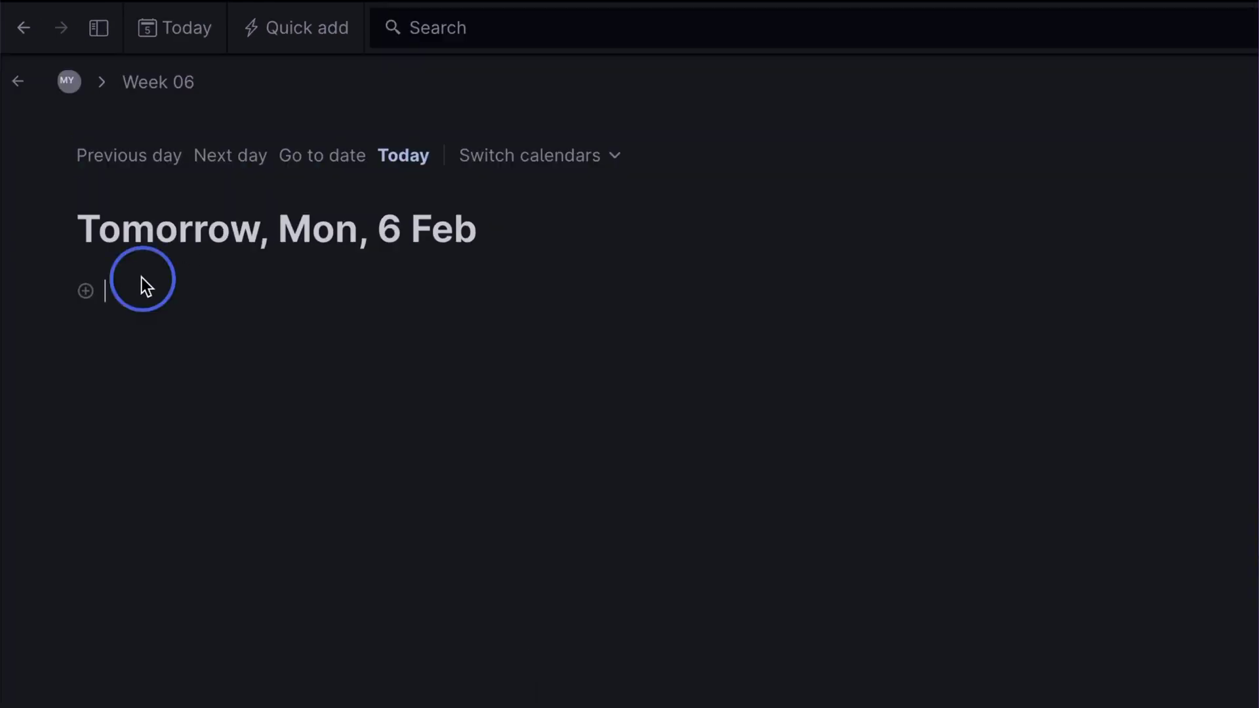
{"action": "key", "text": "super+k"}
{"action": "key", "text": "Return"}
{"action": "key", "text": "Return"}
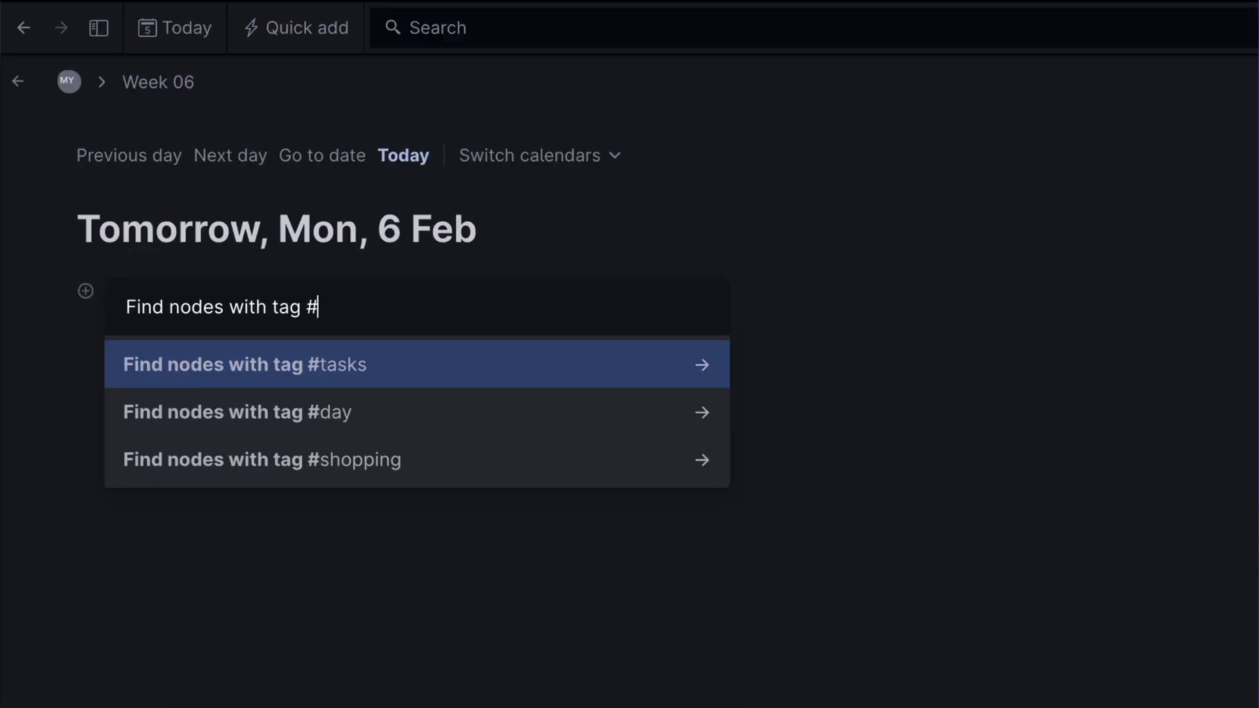
{"action": "key", "text": "Return"}
{"action": "key", "text": "Down"}
{"action": "key", "text": "Down"}
{"action": "key", "text": "Down"}
{"action": "key", "text": "Down"}
{"action": "key", "text": "Down"}
{"action": "key", "text": "Down"}
{"action": "key", "text": "Down"}
{"action": "key", "text": "Down"}
{"action": "key", "text": "Up"}
{"action": "key", "text": "Return"}
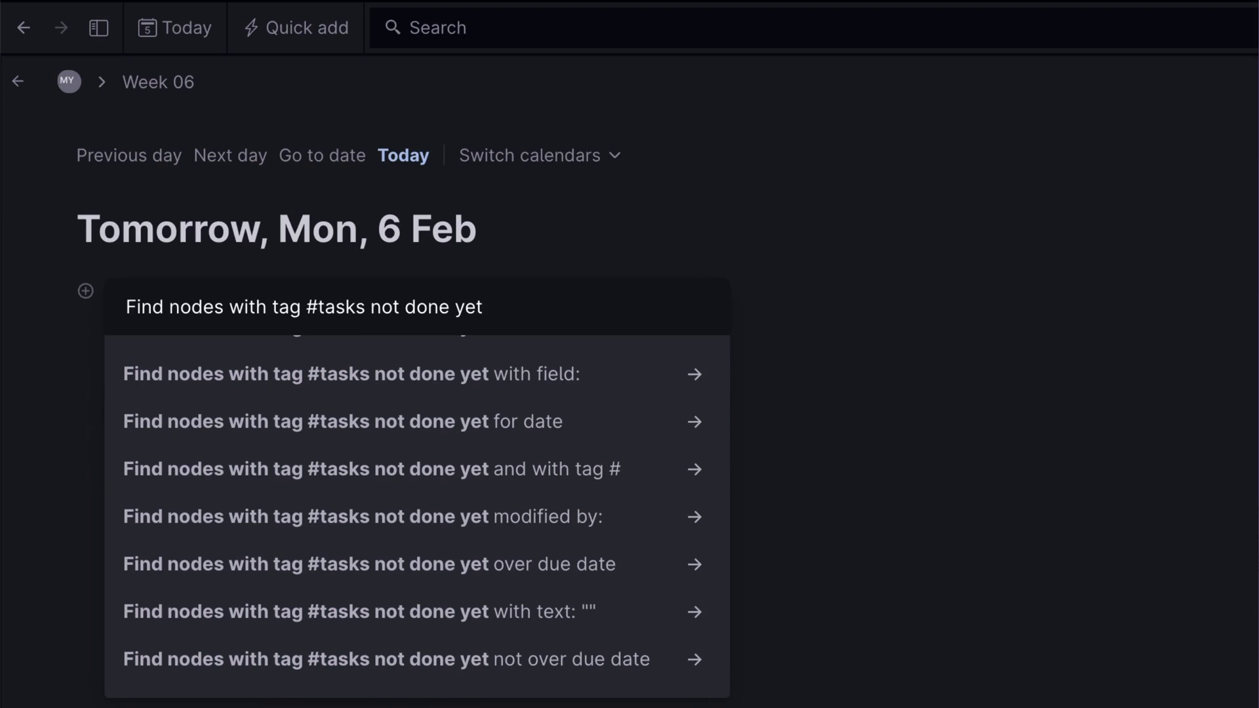
{"action": "key", "text": "Down"}
{"action": "key", "text": "Down"}
{"action": "key", "text": "Down"}
{"action": "key", "text": "Down"}
{"action": "key", "text": "Down"}
{"action": "key", "text": "Down"}
{"action": "key", "text": "Down"}
{"action": "key", "text": "Down"}
{"action": "key", "text": "Down"}
{"action": "key", "text": "Down"}
{"action": "key", "text": "Down"}
{"action": "key", "text": "Up"}
{"action": "key", "text": "Up"}
{"action": "key", "text": "Up"}
{"action": "key", "text": "Up"}
{"action": "key", "text": "Up"}
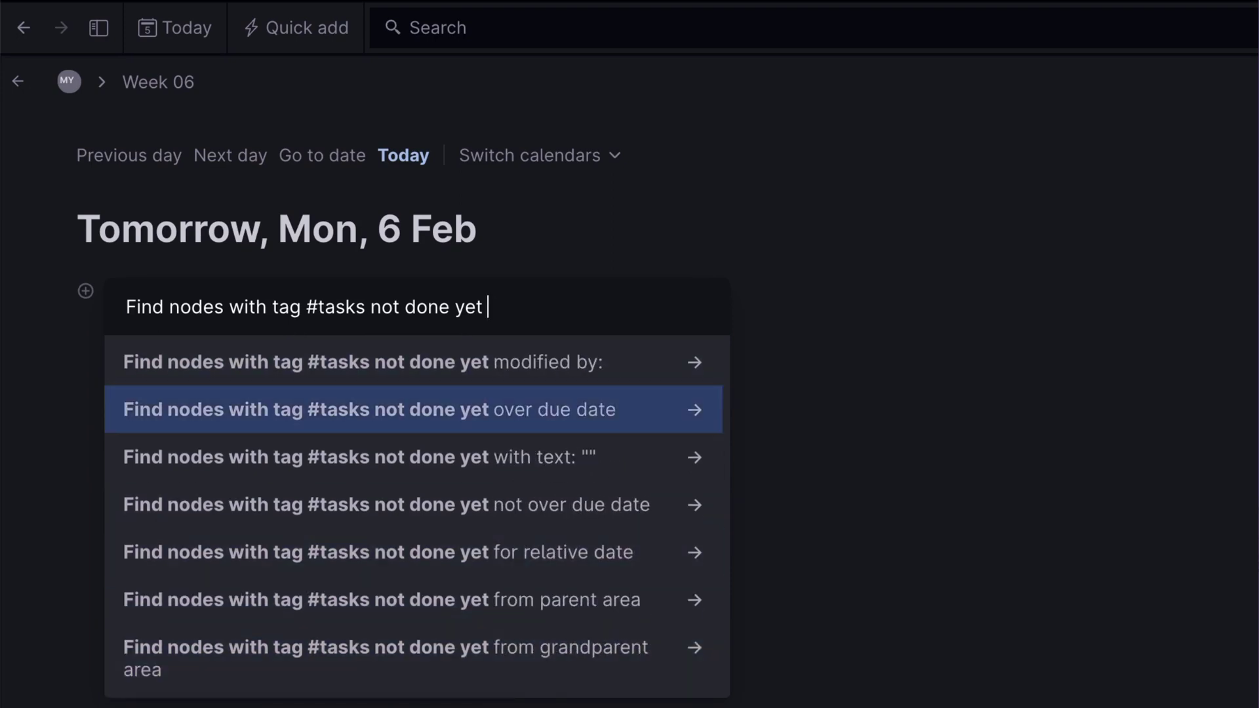
{"action": "key", "text": "Up"}
{"action": "key", "text": "Up"}
{"action": "key", "text": "Up"}
{"action": "key", "text": "Up"}
{"action": "key", "text": "Up"}
{"action": "key", "text": "Up"}
{"action": "key", "text": "Return"}
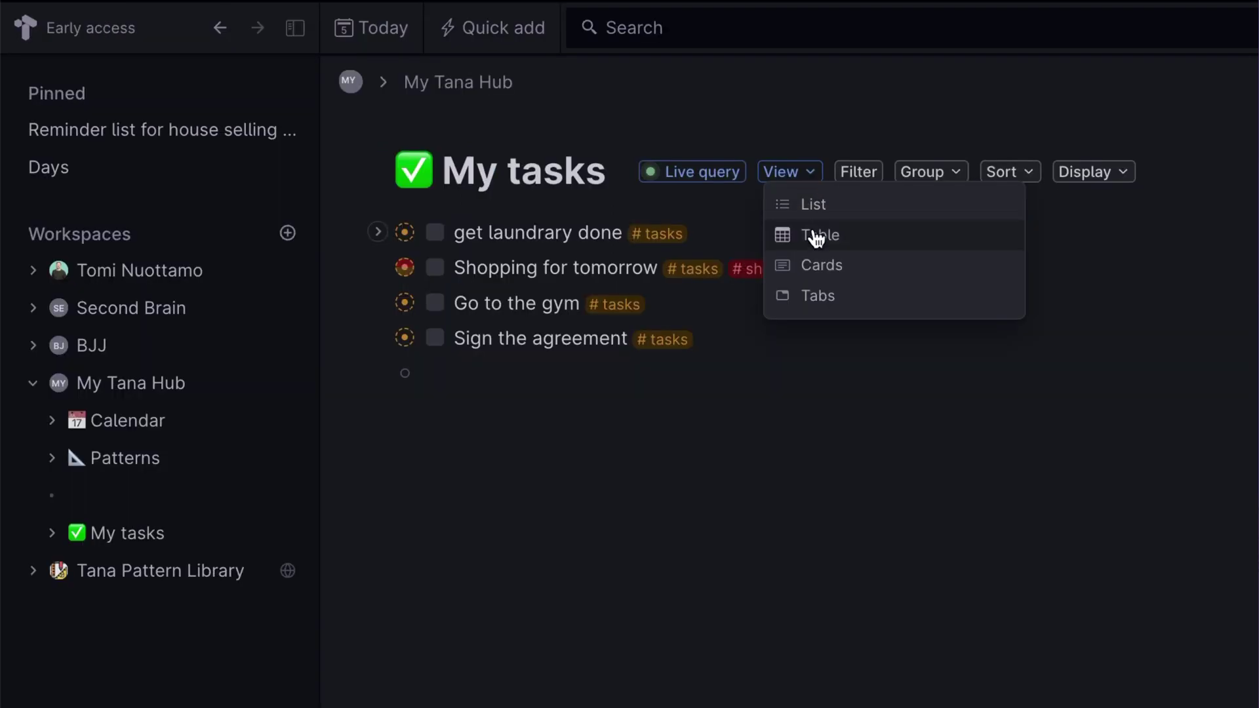
Try the My tasks results as a table, then cards, then tabs.
{"action": "left_click", "coordinate": [820, 234]}
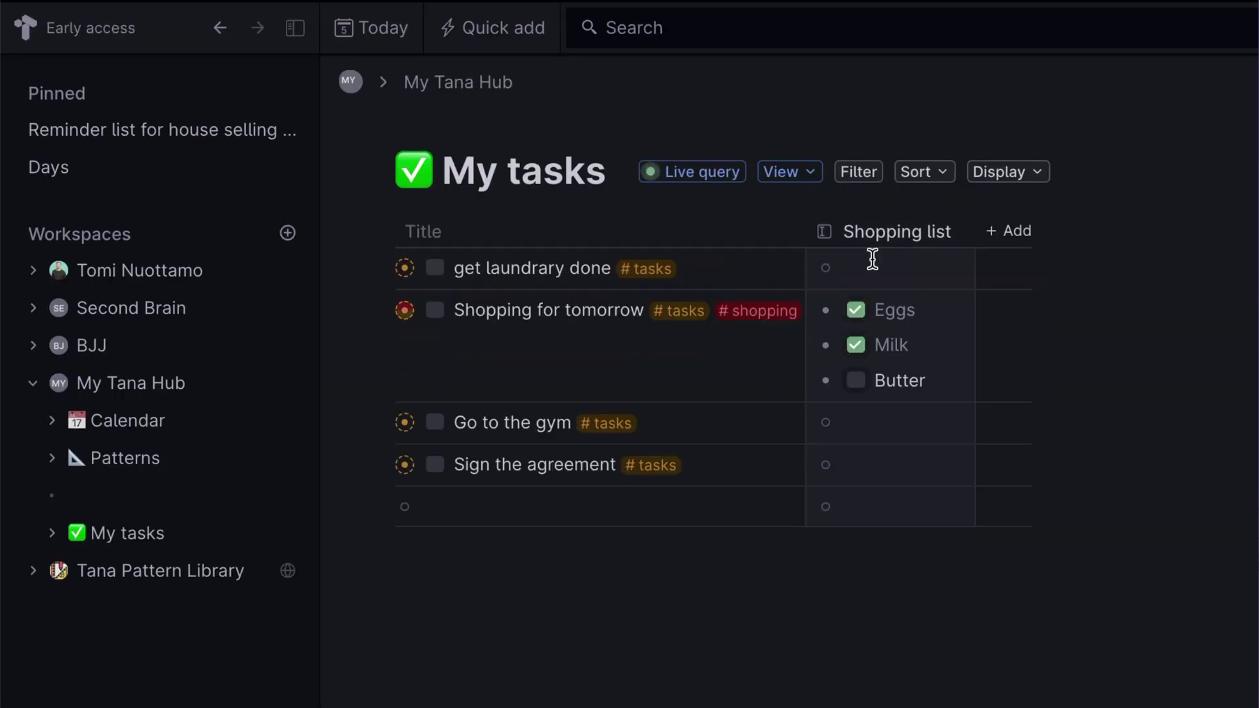
{"action": "left_click", "coordinate": [784, 173]}
{"action": "left_click", "coordinate": [807, 265]}
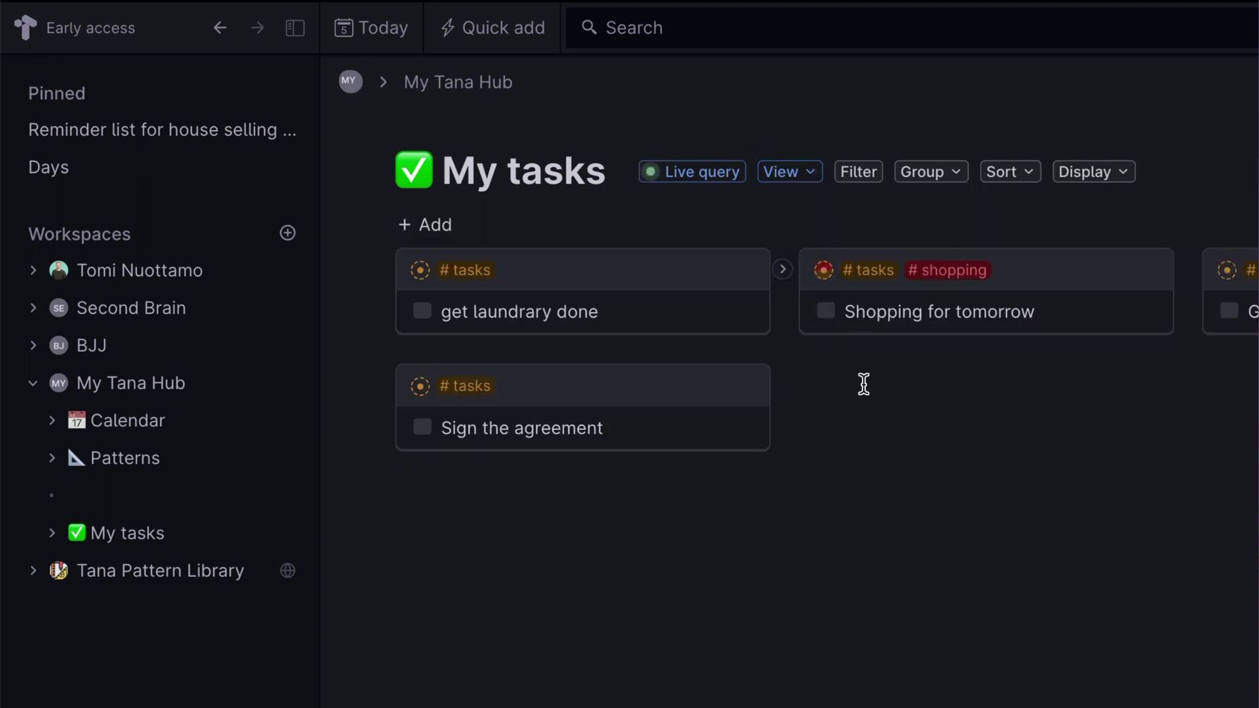
{"action": "left_click", "coordinate": [784, 172]}
{"action": "left_click", "coordinate": [830, 298]}
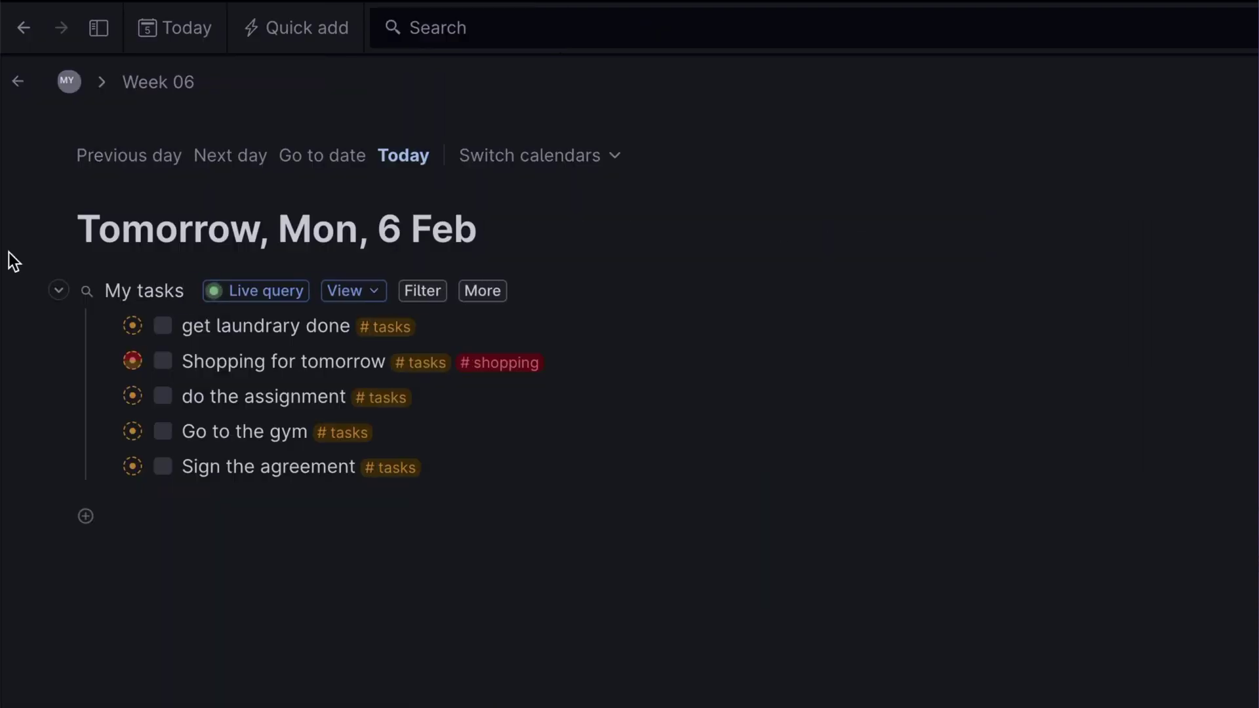
Move the My tasks query into the My Tana Hub workspace library.
{"action": "left_click", "coordinate": [86, 291]}
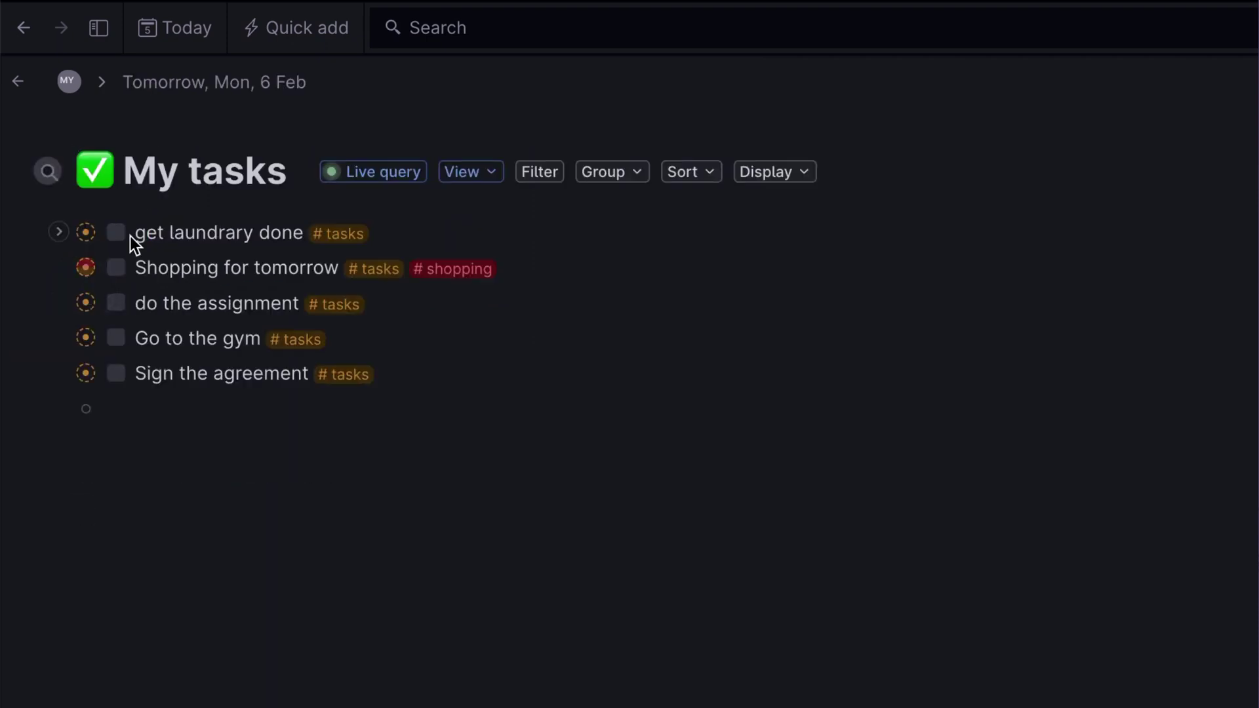
{"action": "left_click", "coordinate": [47, 172]}
{"action": "mouse_move", "coordinate": [126, 303]}
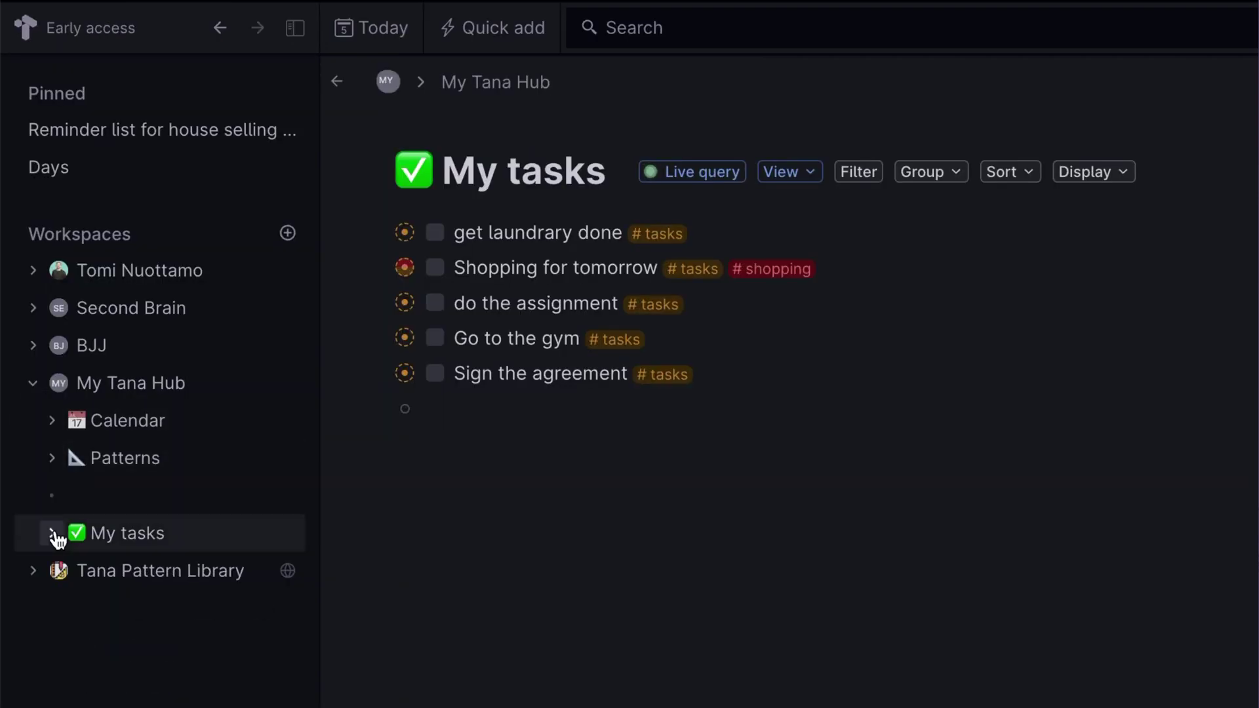
{"action": "left_click", "coordinate": [53, 531]}
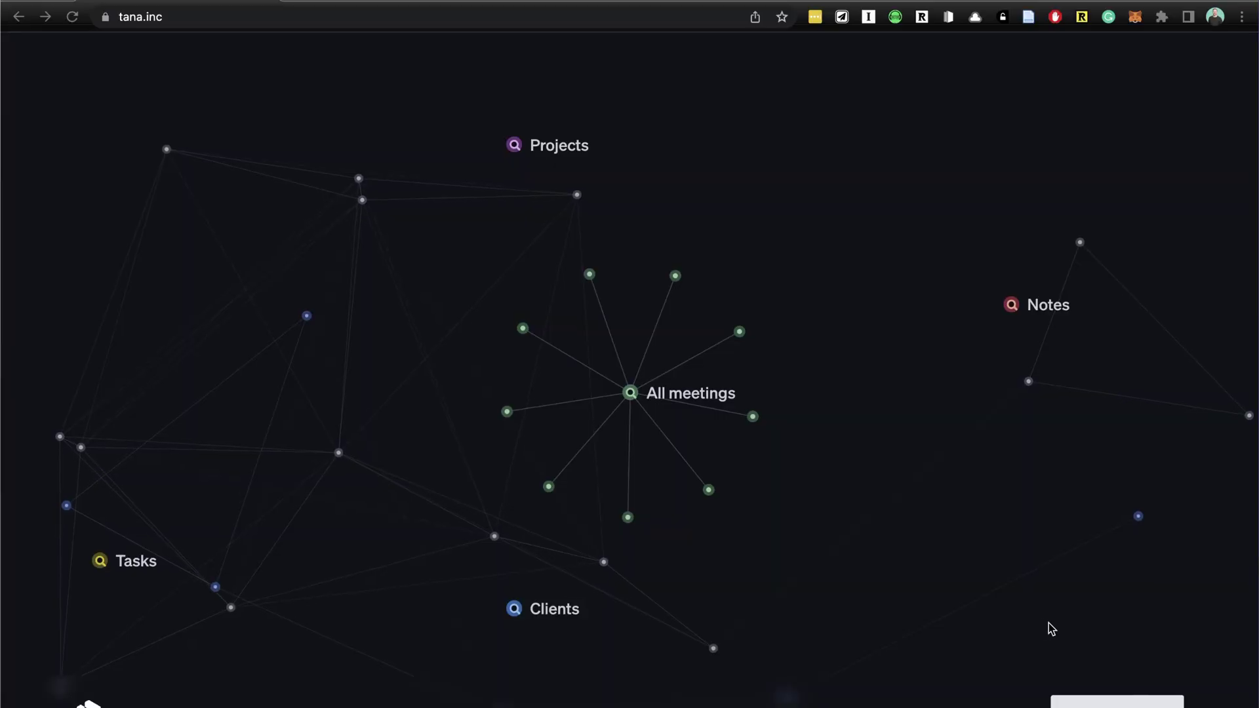
Go to the tana.inc Pricing page and highlight the $10 monthly or $100 yearly price.
{"action": "scroll", "coordinate": [1049, 623], "scroll_direction": "down", "scroll_amount": 15}
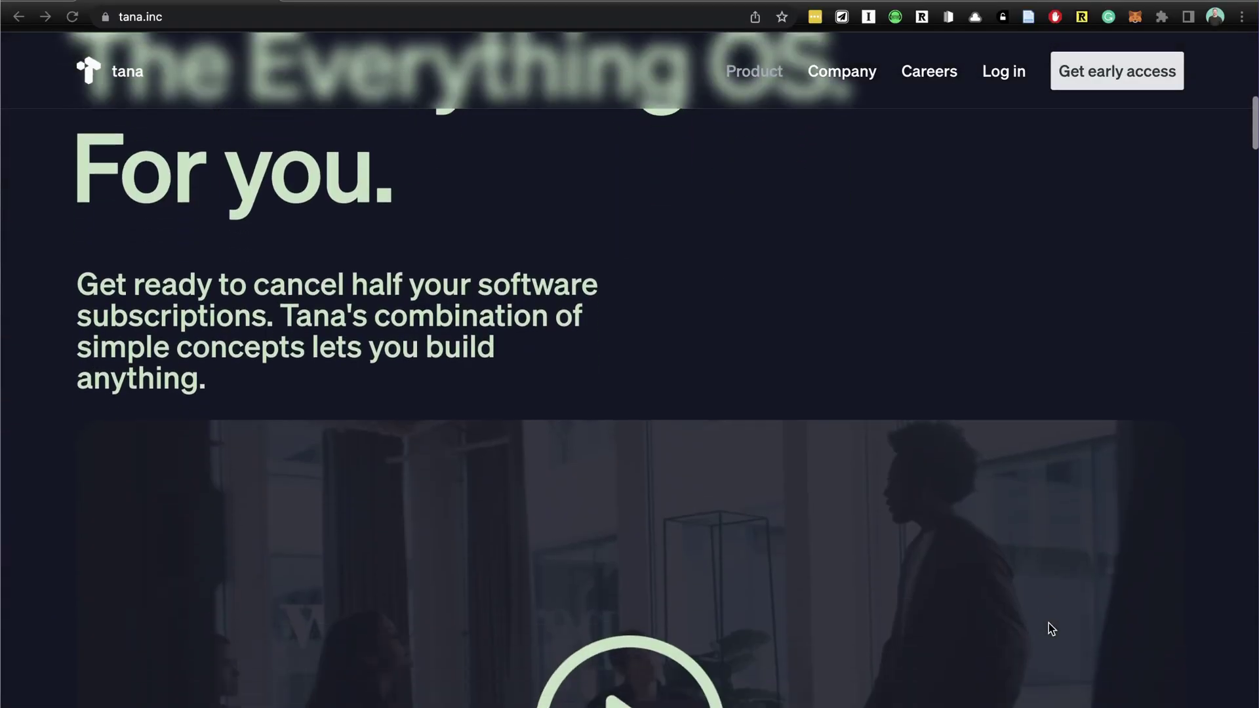
{"action": "scroll", "coordinate": [1048, 623], "scroll_direction": "down", "scroll_amount": 20}
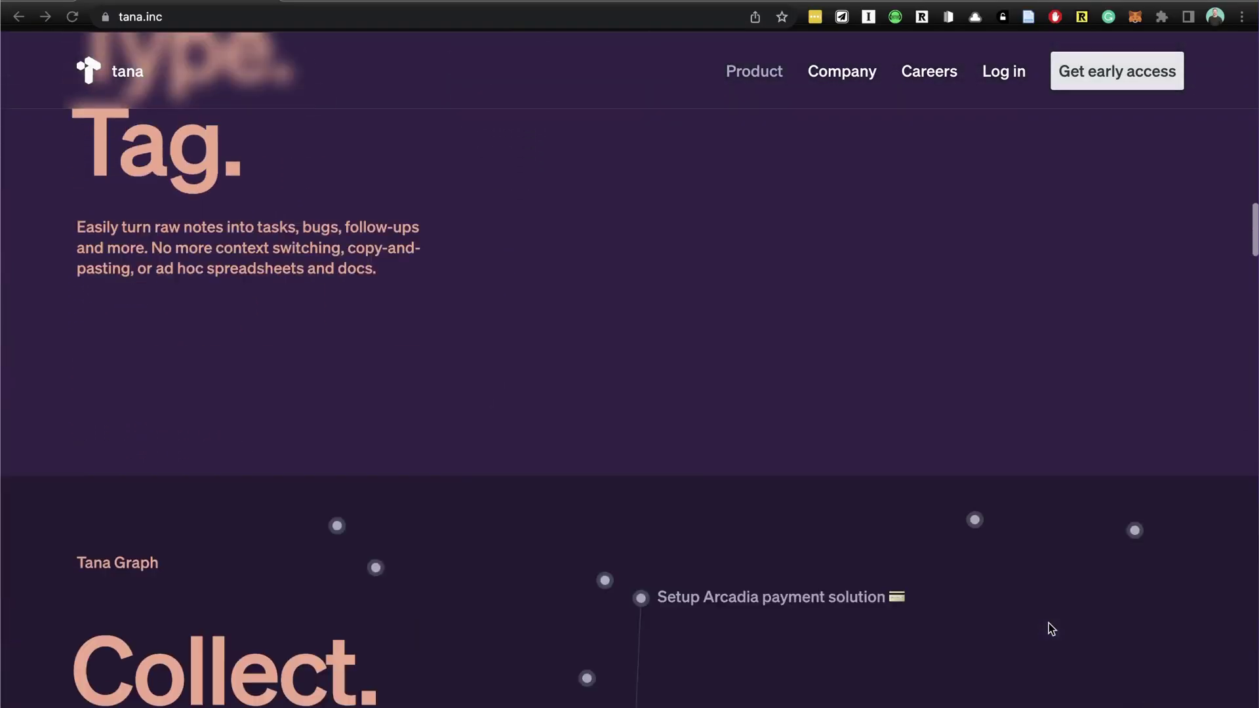
{"action": "scroll", "coordinate": [1049, 623], "scroll_direction": "down", "scroll_amount": 20}
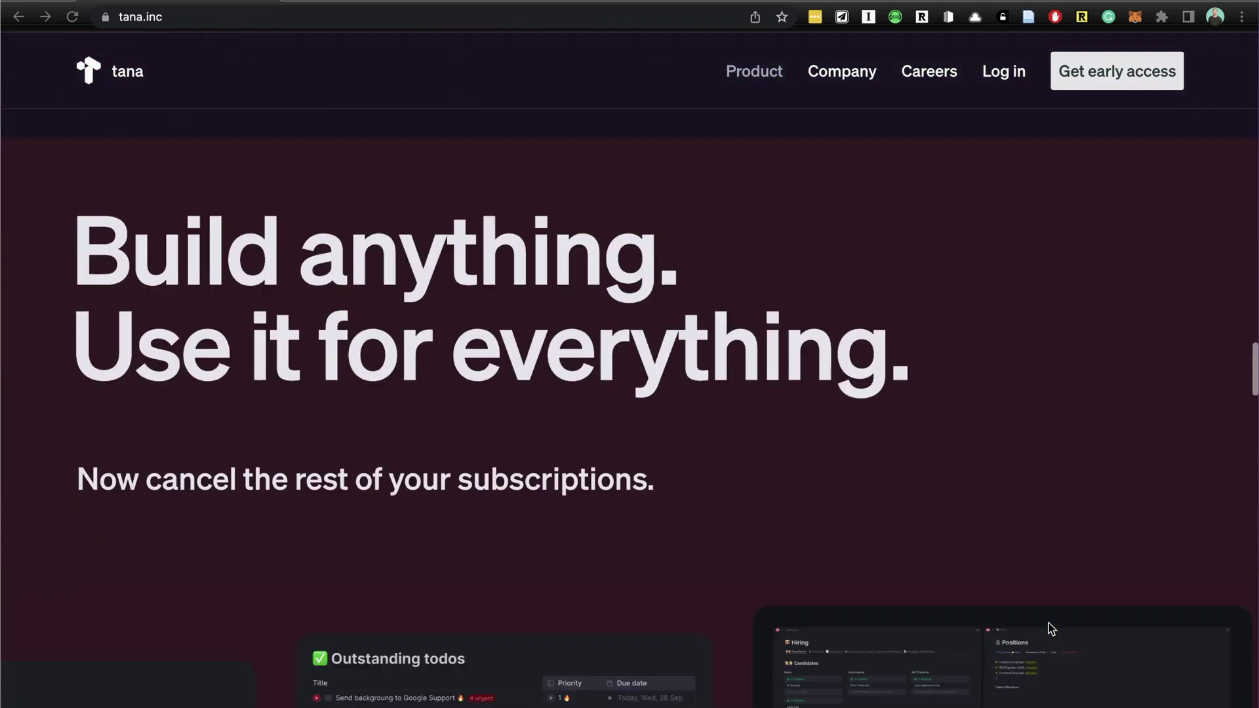
{"action": "scroll", "coordinate": [1049, 623], "scroll_direction": "down", "scroll_amount": 20}
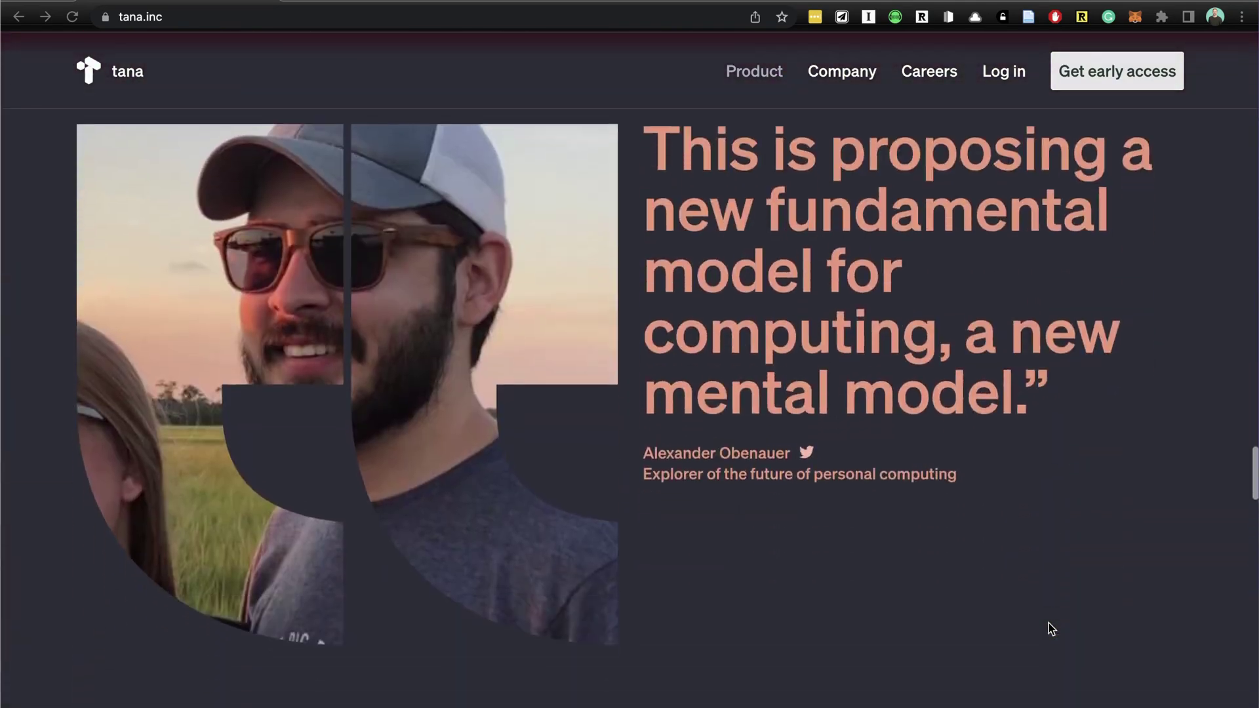
{"action": "scroll", "coordinate": [1049, 623], "scroll_direction": "down", "scroll_amount": 20}
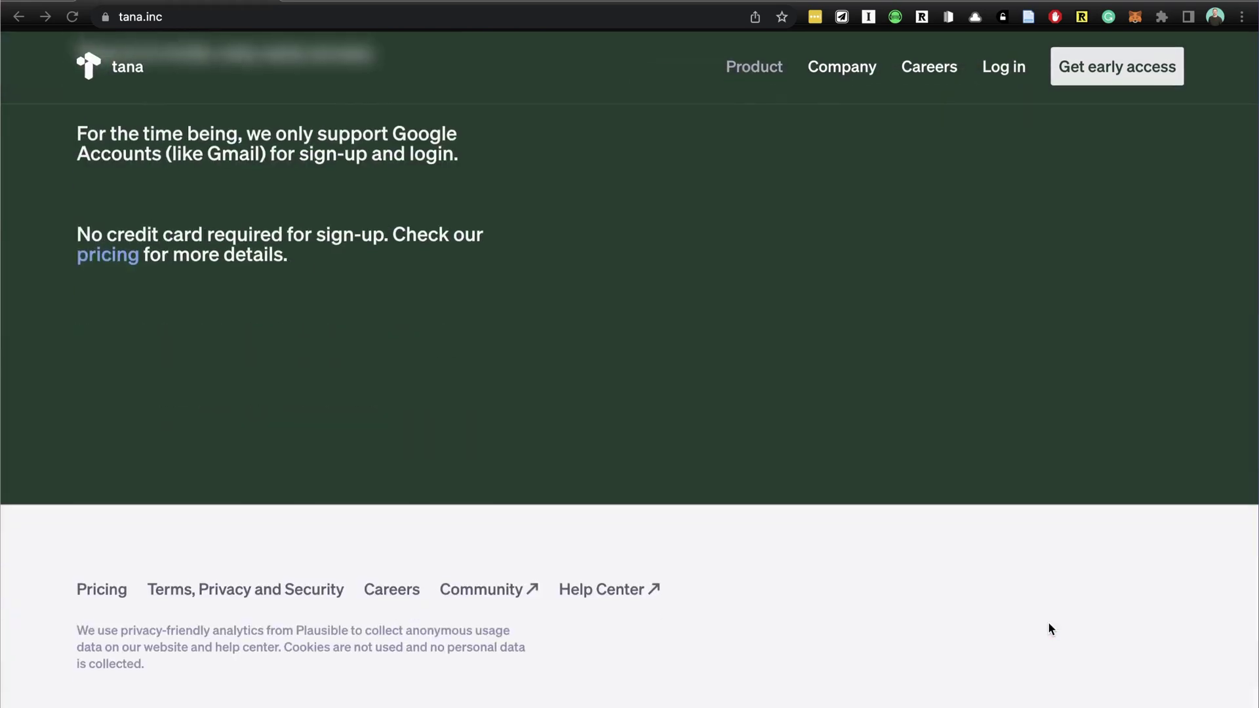
{"action": "left_click", "coordinate": [104, 592]}
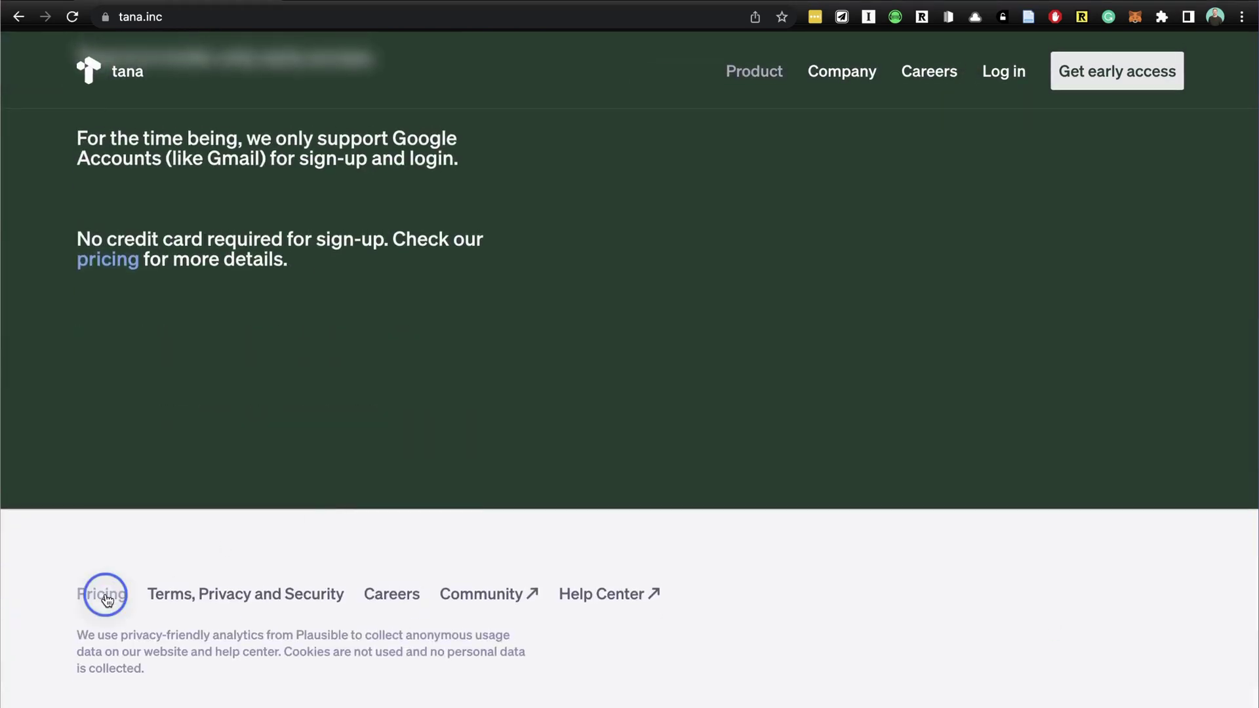
{"action": "scroll", "coordinate": [755, 510], "scroll_direction": "down", "scroll_amount": 1}
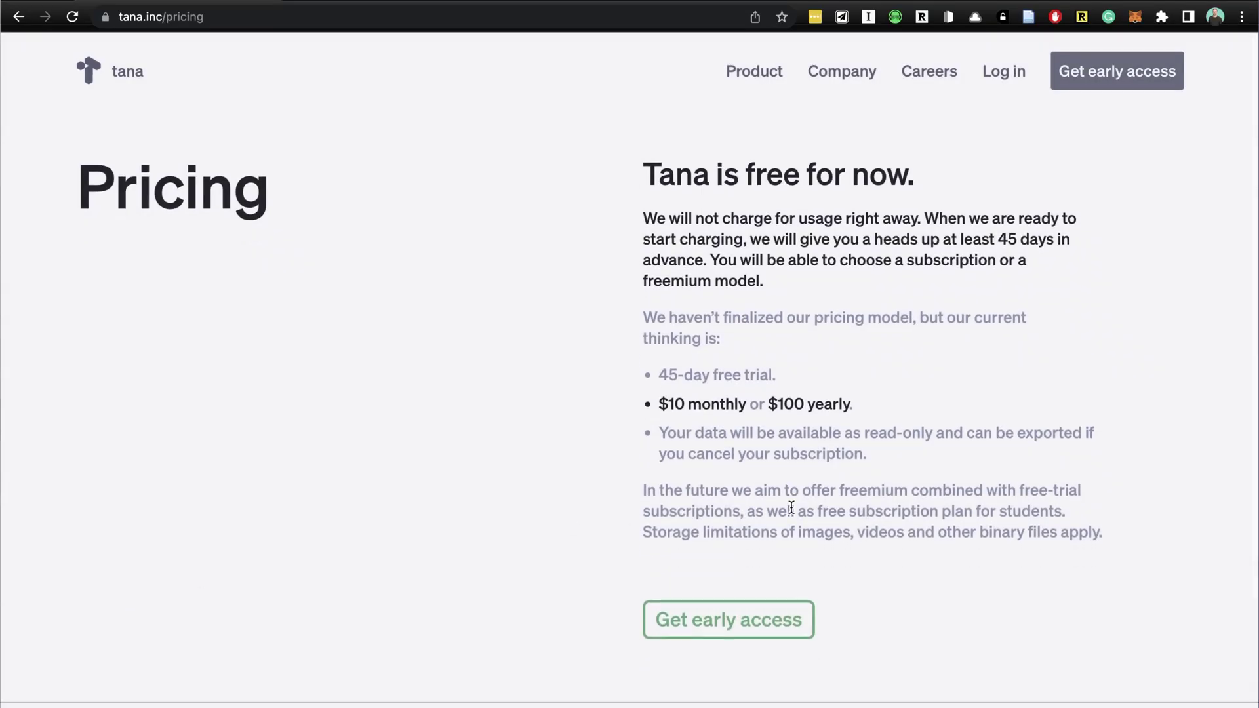
{"action": "left_click_drag", "start_coordinate": [659, 402], "coordinate": [854, 411]}
{"action": "scroll", "coordinate": [918, 533], "scroll_direction": "down", "scroll_amount": 1}
{"action": "scroll", "coordinate": [918, 531], "scroll_direction": "down", "scroll_amount": 5}
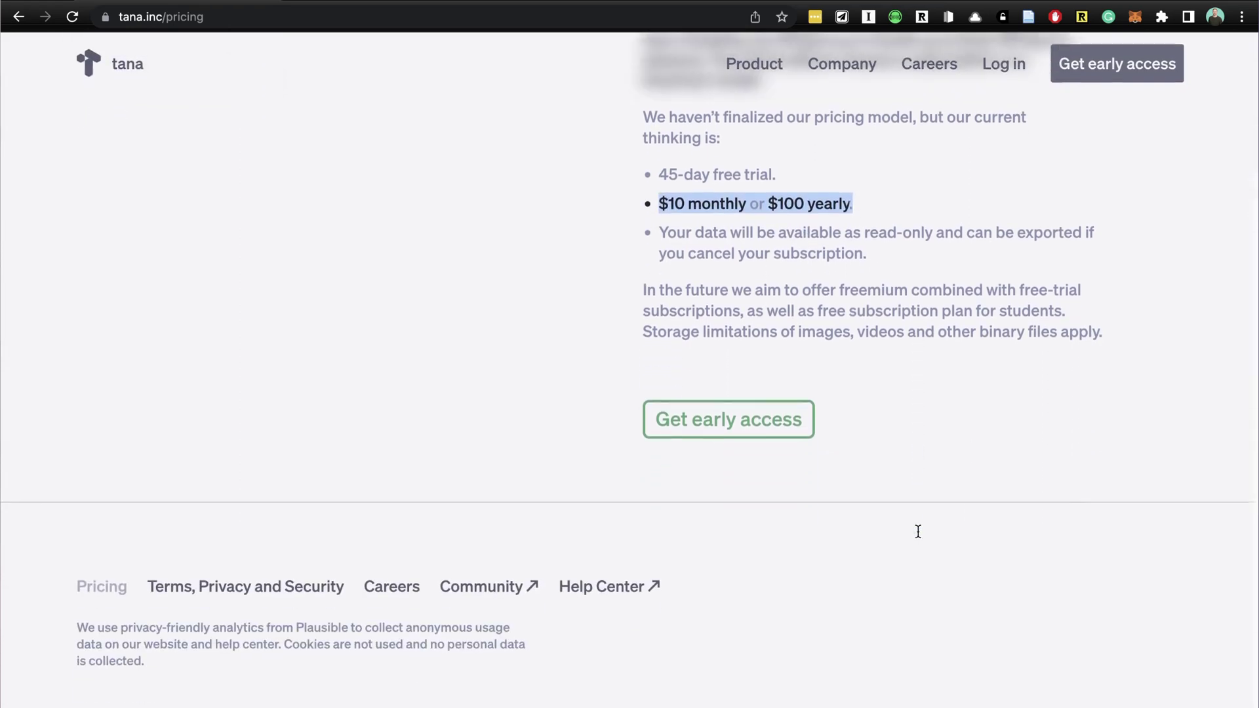
{"action": "scroll", "coordinate": [918, 531], "scroll_direction": "up", "scroll_amount": 5}
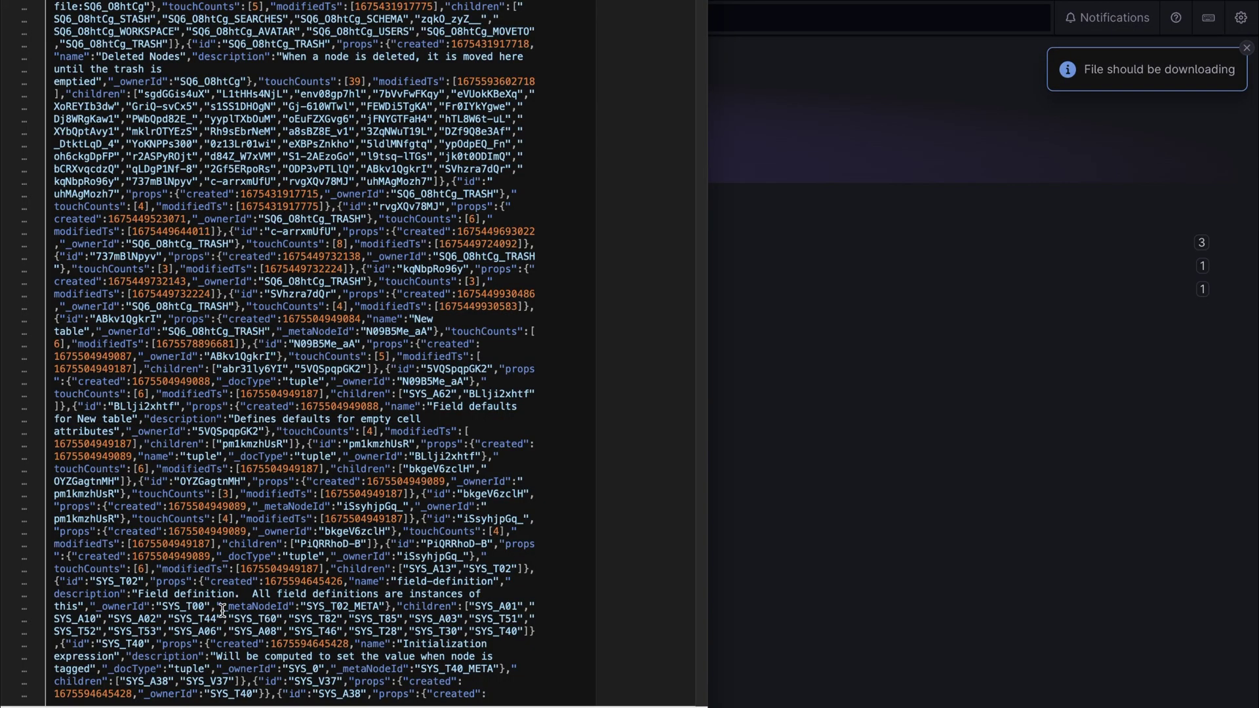
Scroll through the JSON export down to the trash, MoveTo list, Users and Avatar entries.
{"action": "scroll", "coordinate": [293, 321], "scroll_direction": "down", "scroll_amount": 10}
{"action": "scroll", "coordinate": [293, 321], "scroll_direction": "down", "scroll_amount": 15}
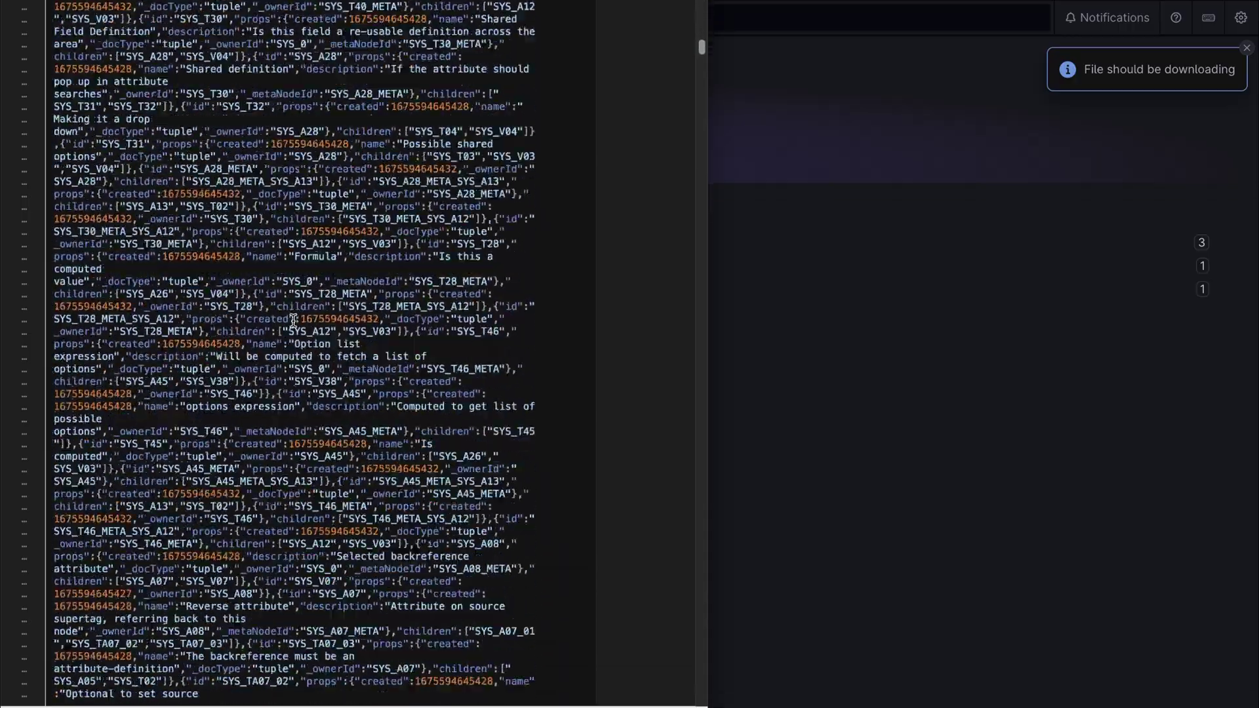
{"action": "scroll", "coordinate": [293, 322], "scroll_direction": "down", "scroll_amount": 3}
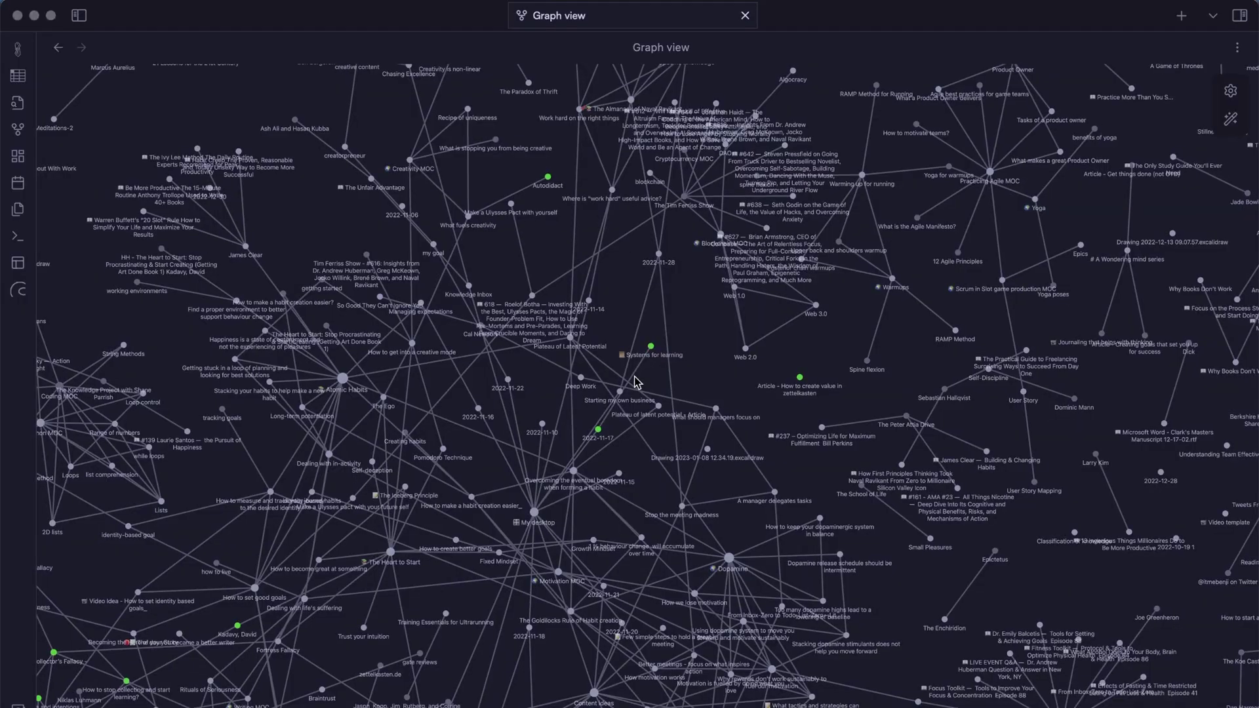
{"action": "scroll", "coordinate": [634, 382], "scroll_direction": "down", "scroll_amount": 5}
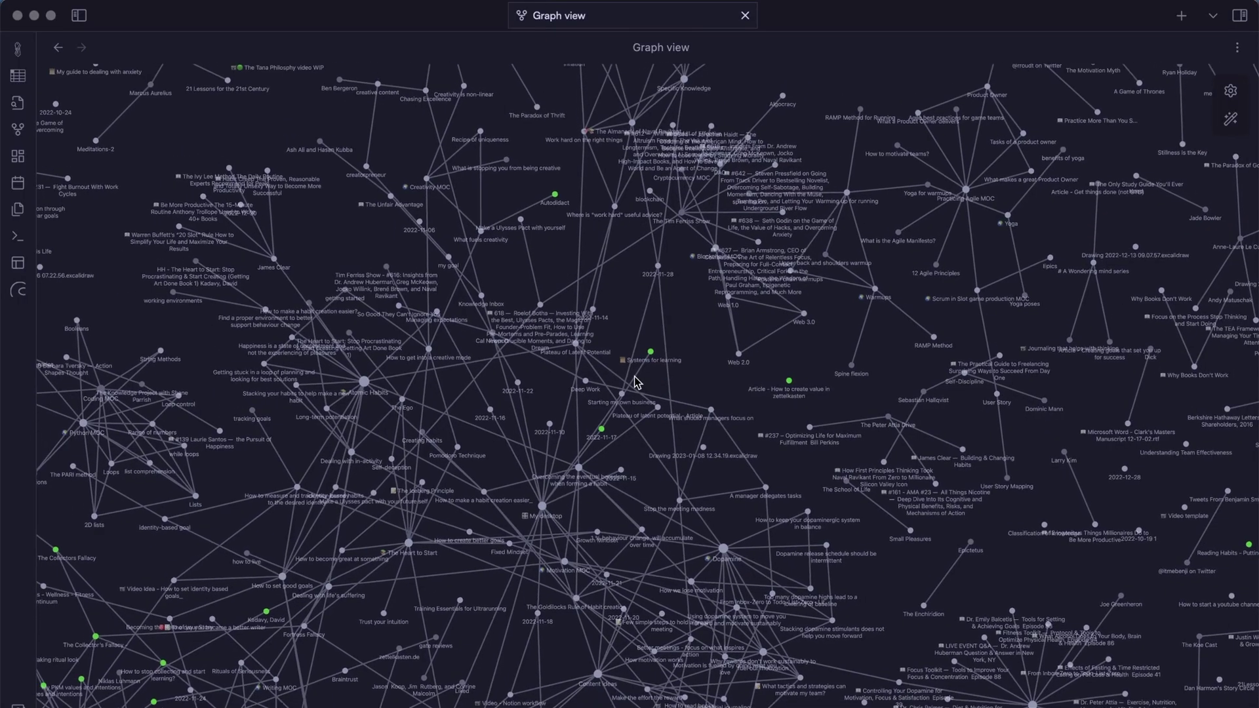
{"action": "scroll", "coordinate": [635, 381], "scroll_direction": "down", "scroll_amount": 2}
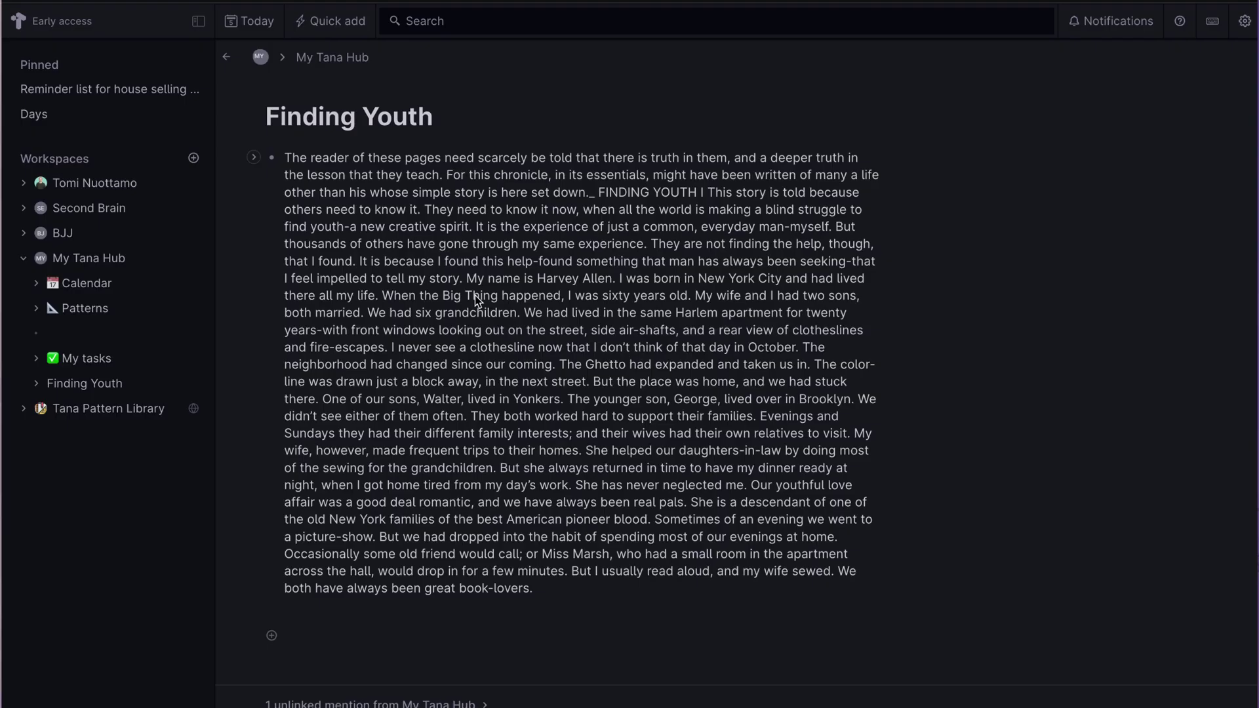
{"action": "scroll", "coordinate": [475, 295], "scroll_direction": "down", "scroll_amount": 1}
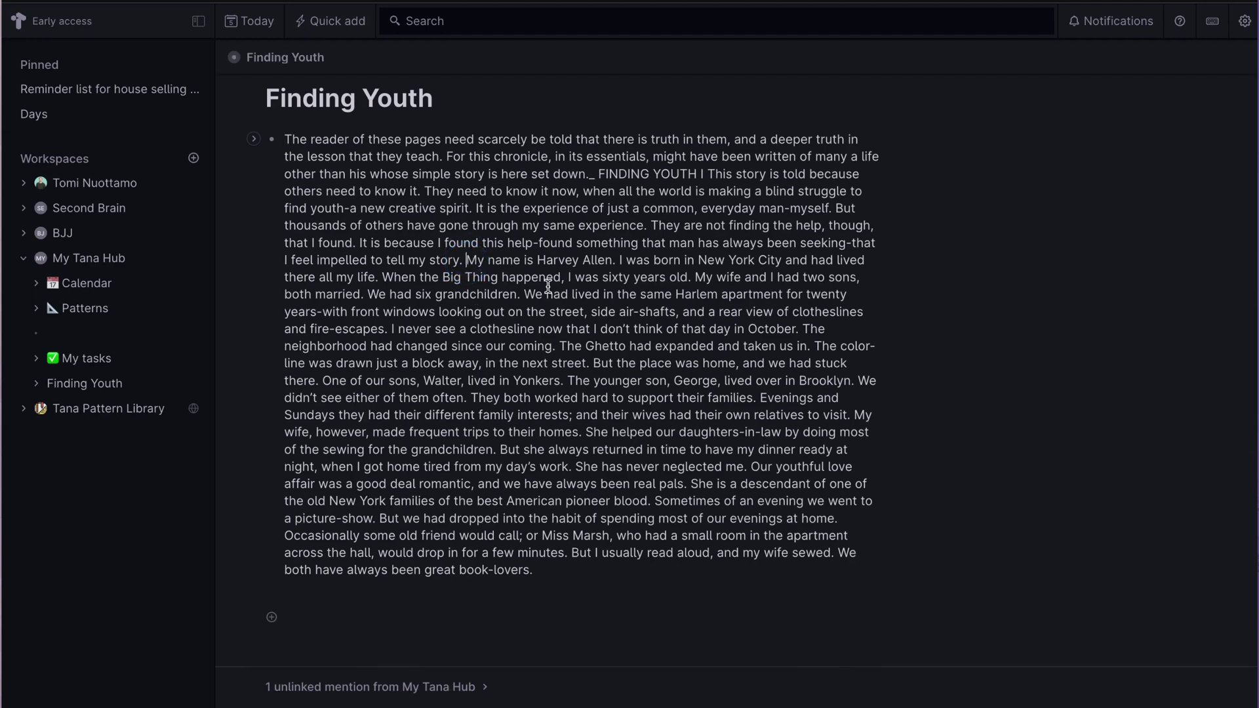
Break the Finding Youth text before 'My name is…' into a second bullet.
{"action": "key", "text": "Return"}
{"action": "scroll", "coordinate": [556, 340], "scroll_direction": "down", "scroll_amount": 1}
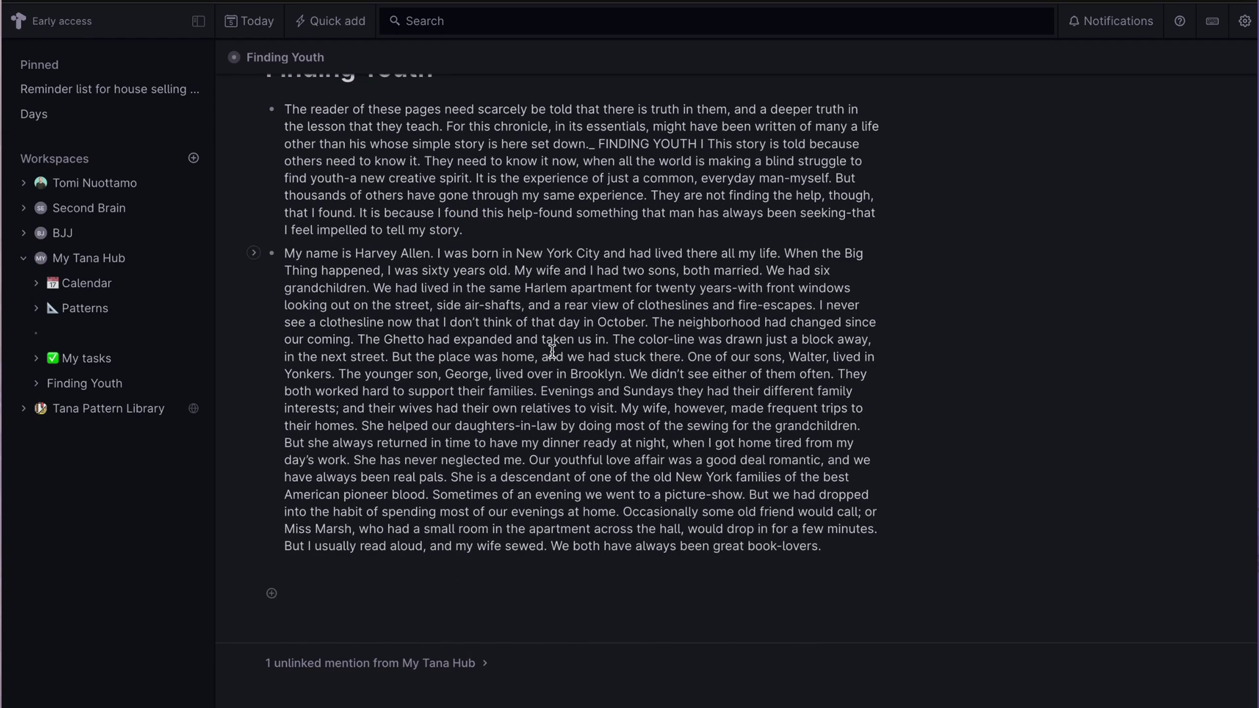